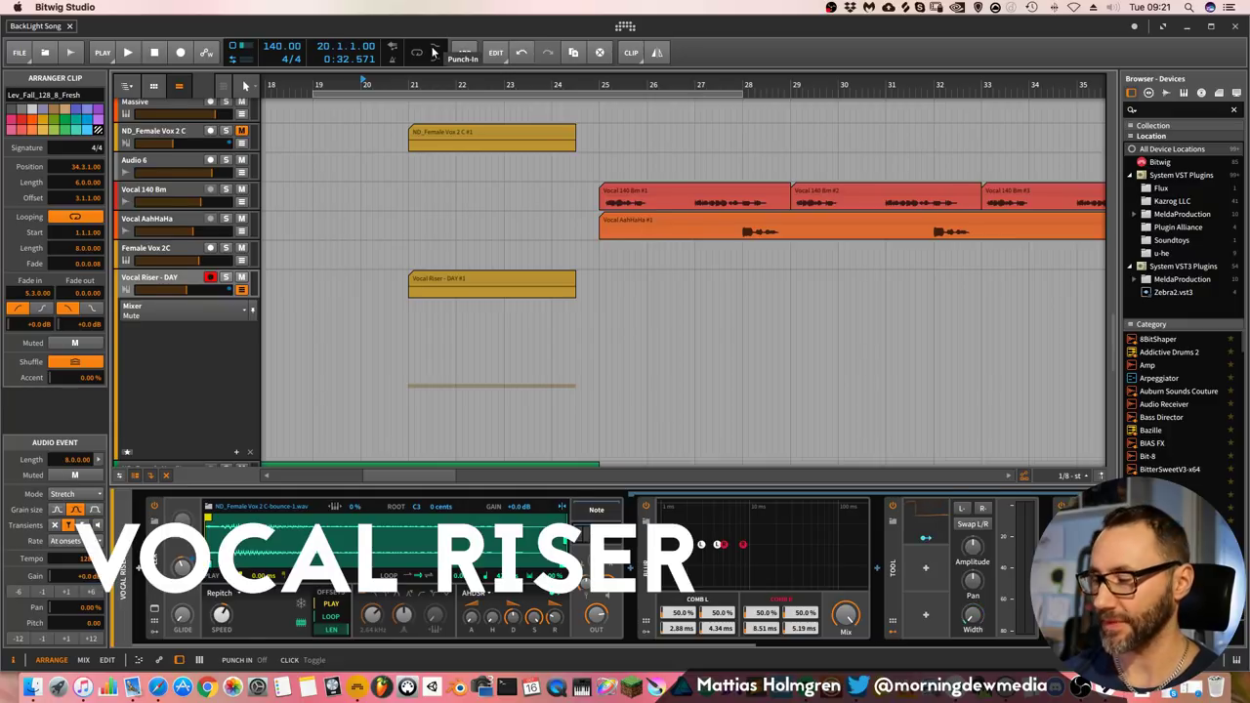
# - Check the source sample and the Repitch play mode of the Sampler on the Vocal Riser - DAY track
pyautogui.click(451, 278)
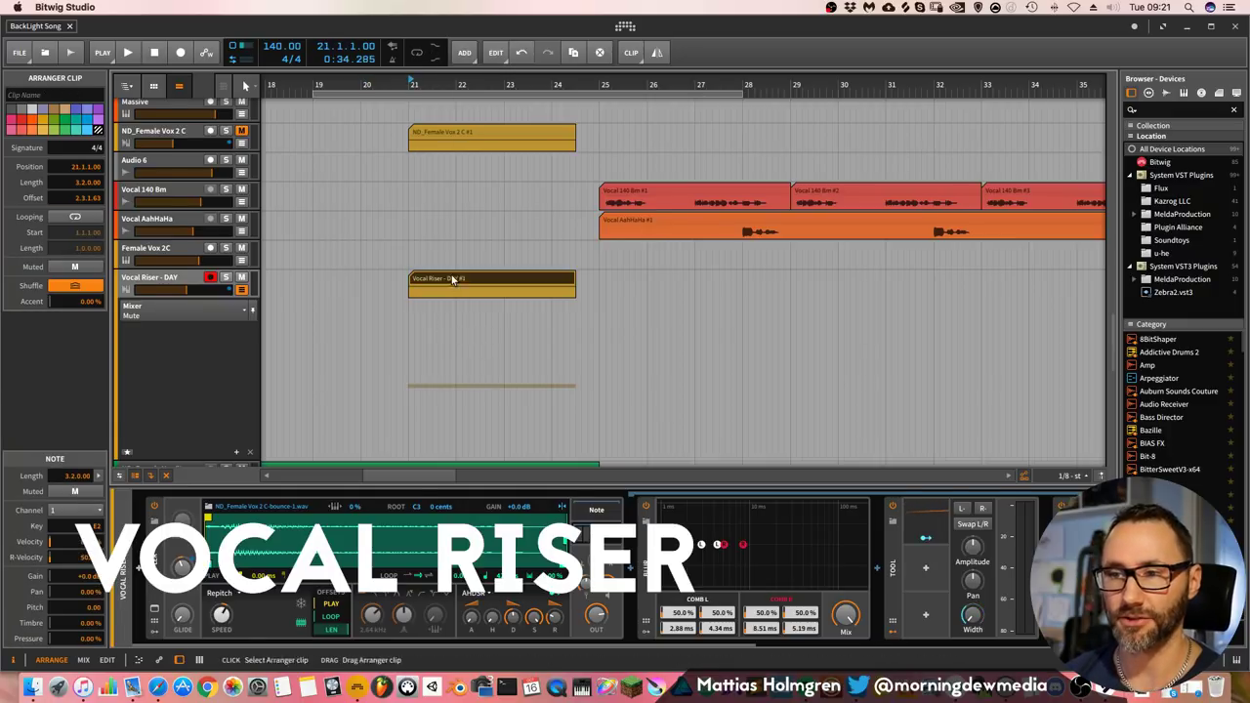
pyautogui.click(208, 507)
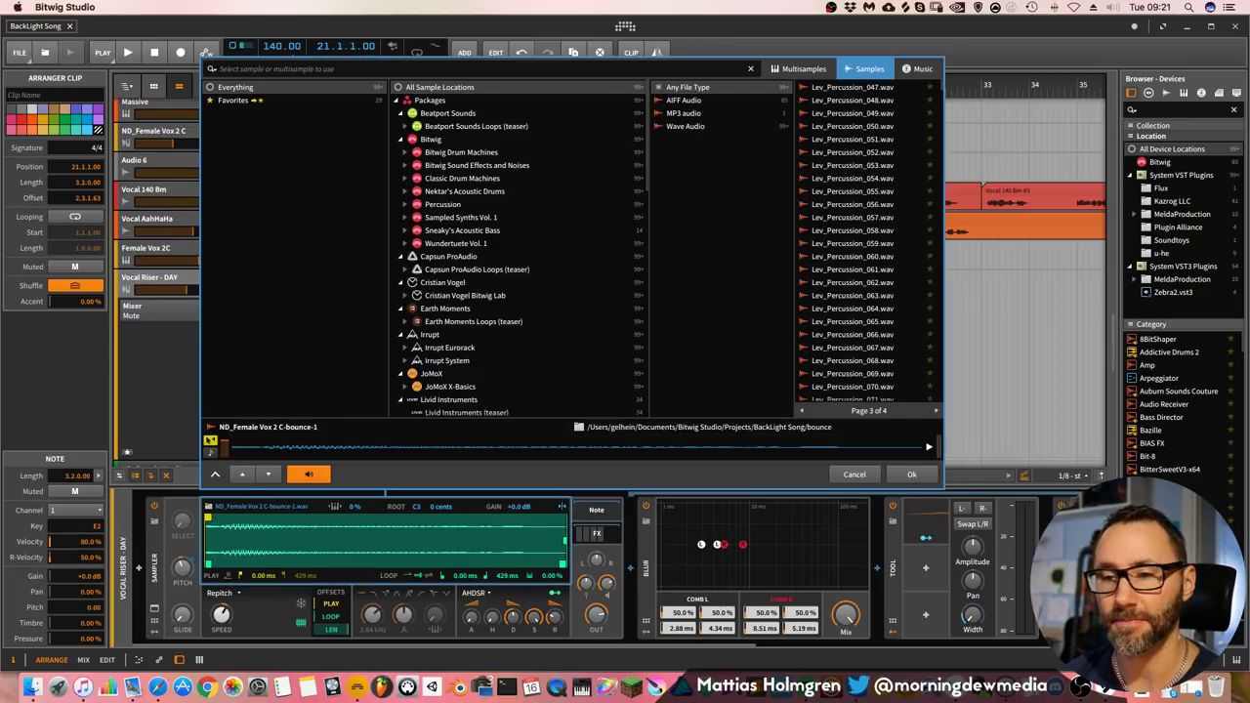
pyautogui.click(919, 475)
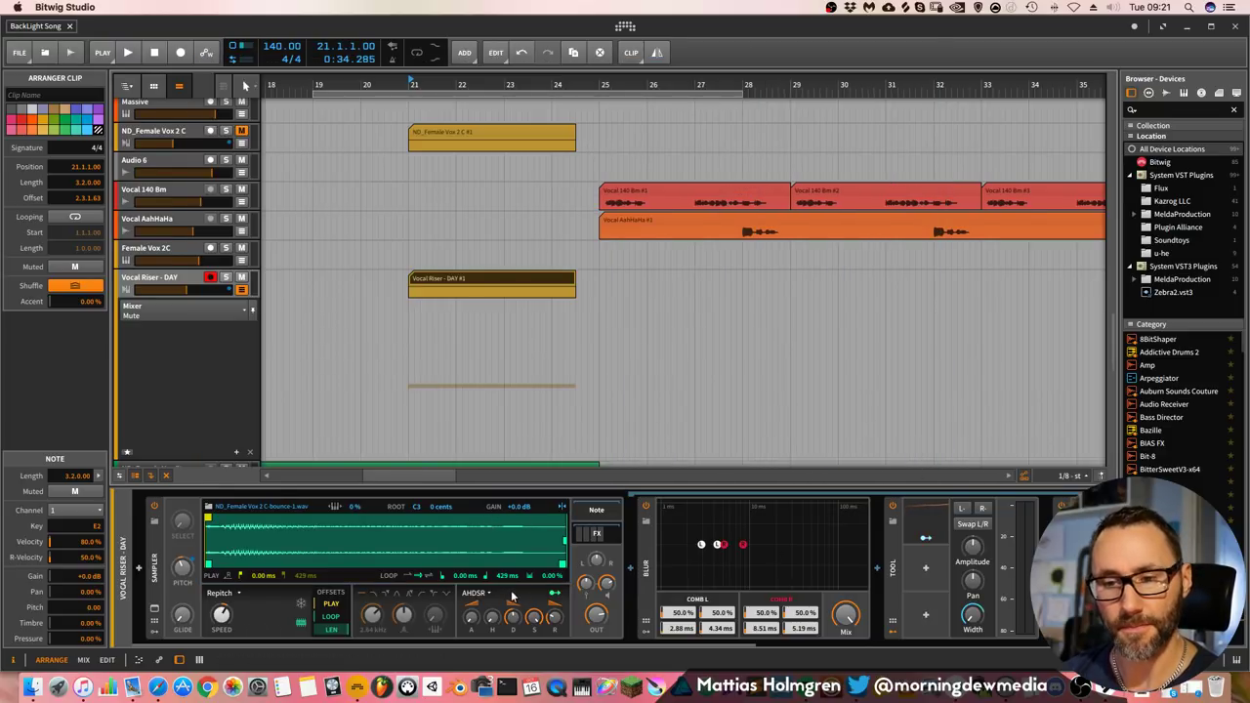
pyautogui.click(237, 593)
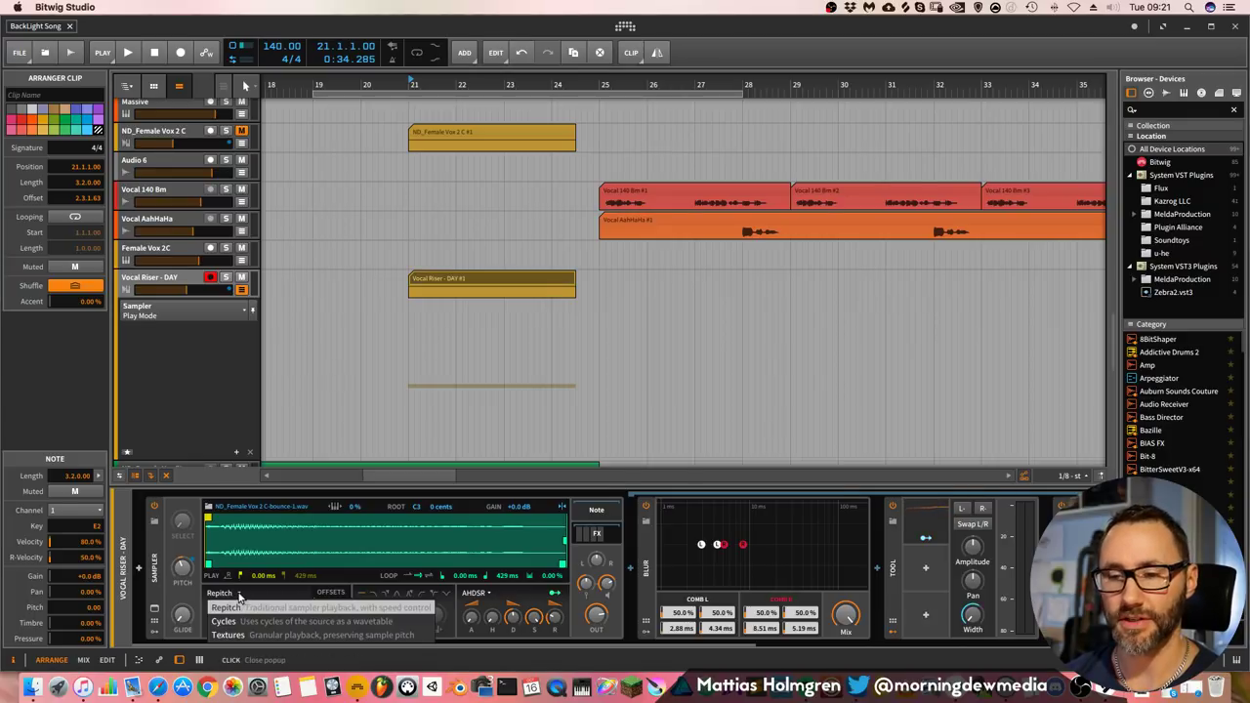
pyautogui.click(269, 603)
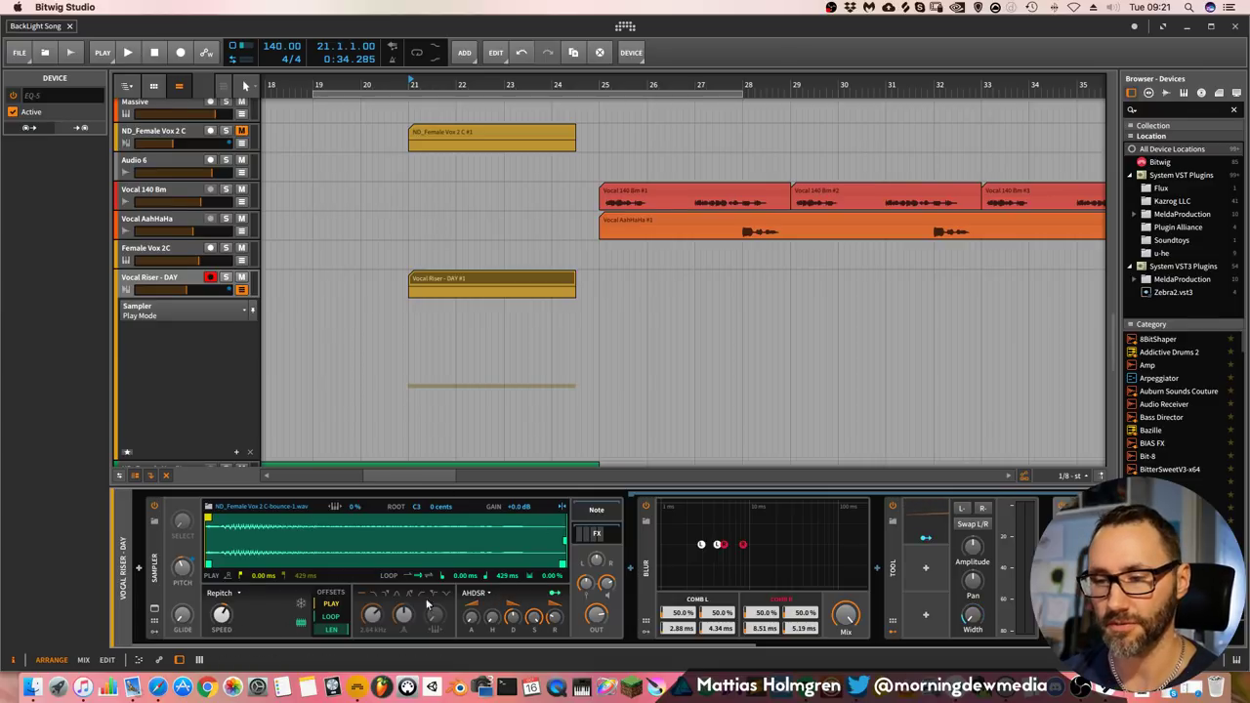
# - Show the Sampler's Pitch Transpose automation on Vocal Riser - DAY and play the track soloed from just before bar 21
pyautogui.click(244, 310)
pyautogui.click(181, 378)
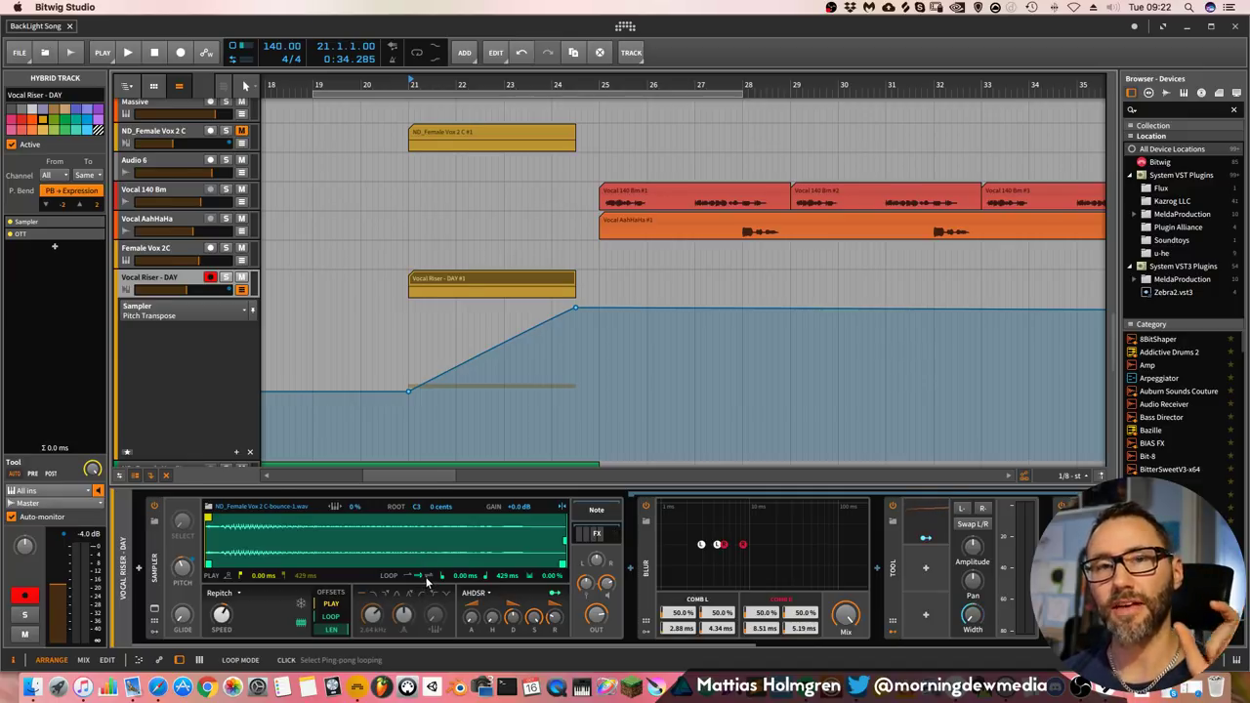
pyautogui.click(397, 83)
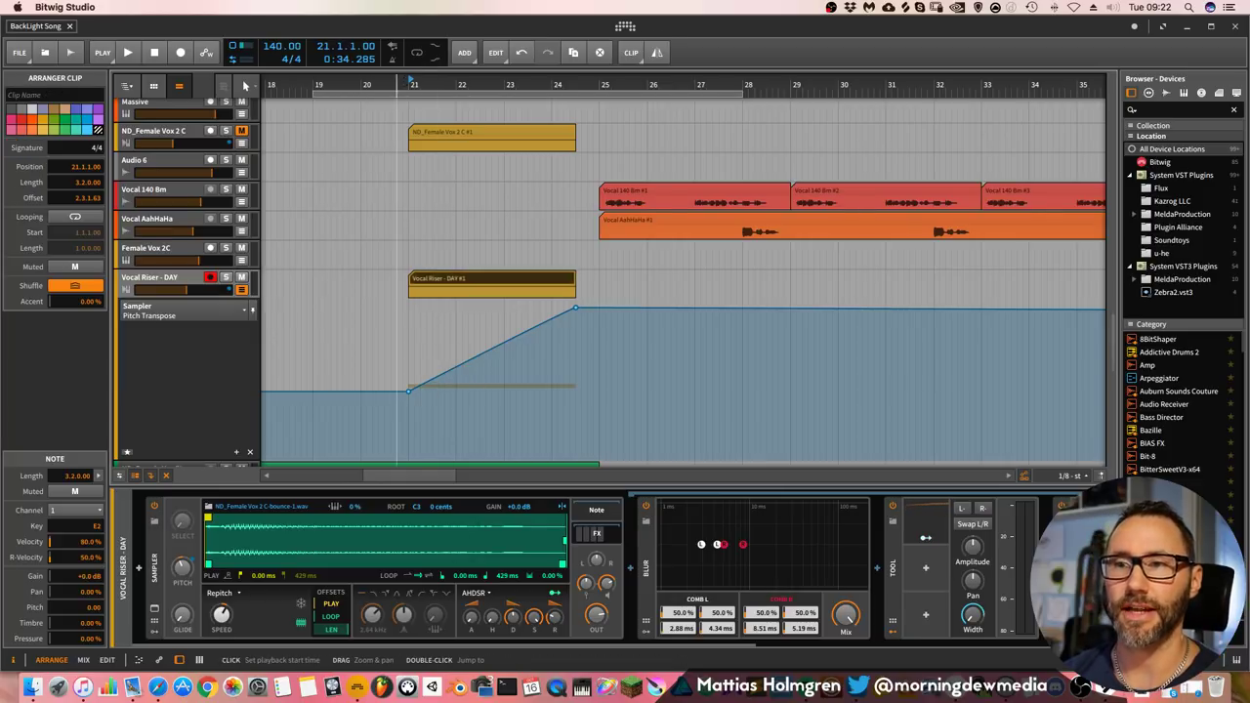
pyautogui.click(224, 278)
pyautogui.press('space')
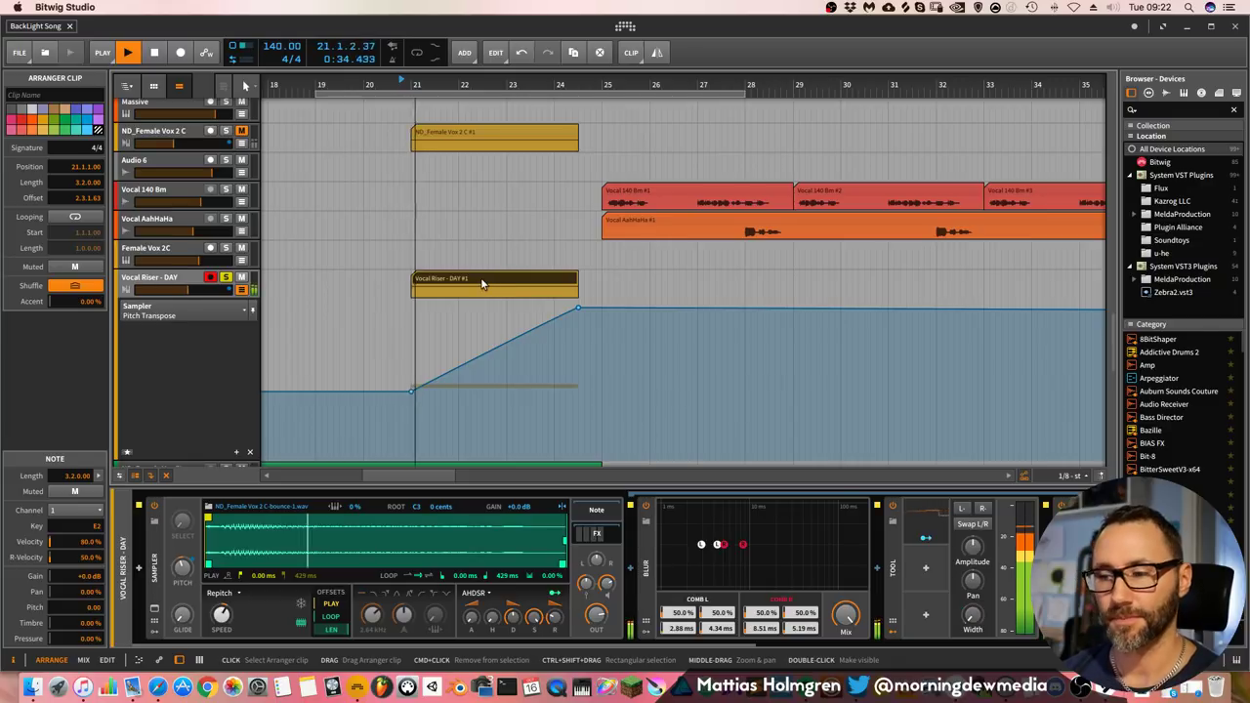
pyautogui.moveTo(694, 84); pyautogui.dragTo(698, 87)
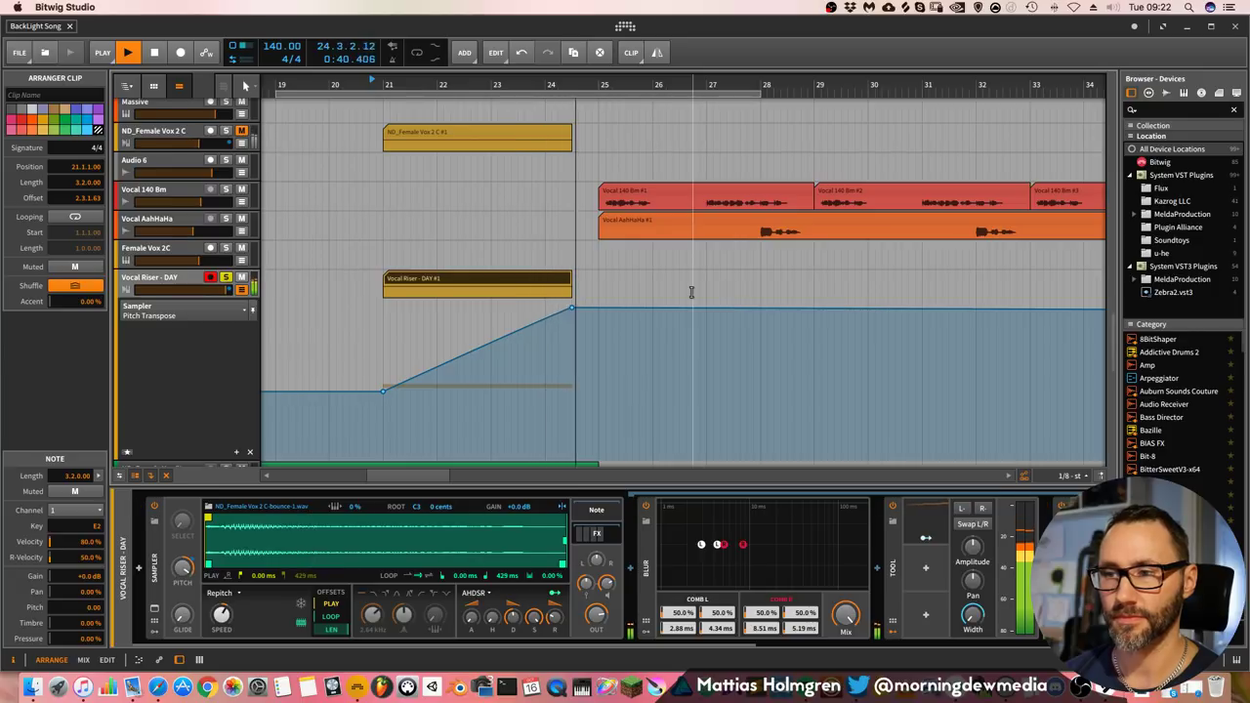
pyautogui.press('space')
# - Show the ValhallaRoom decay automation on Vocal Riser - DAY and examine its curve before bar 25 alongside the reverb device
pyautogui.click(235, 312)
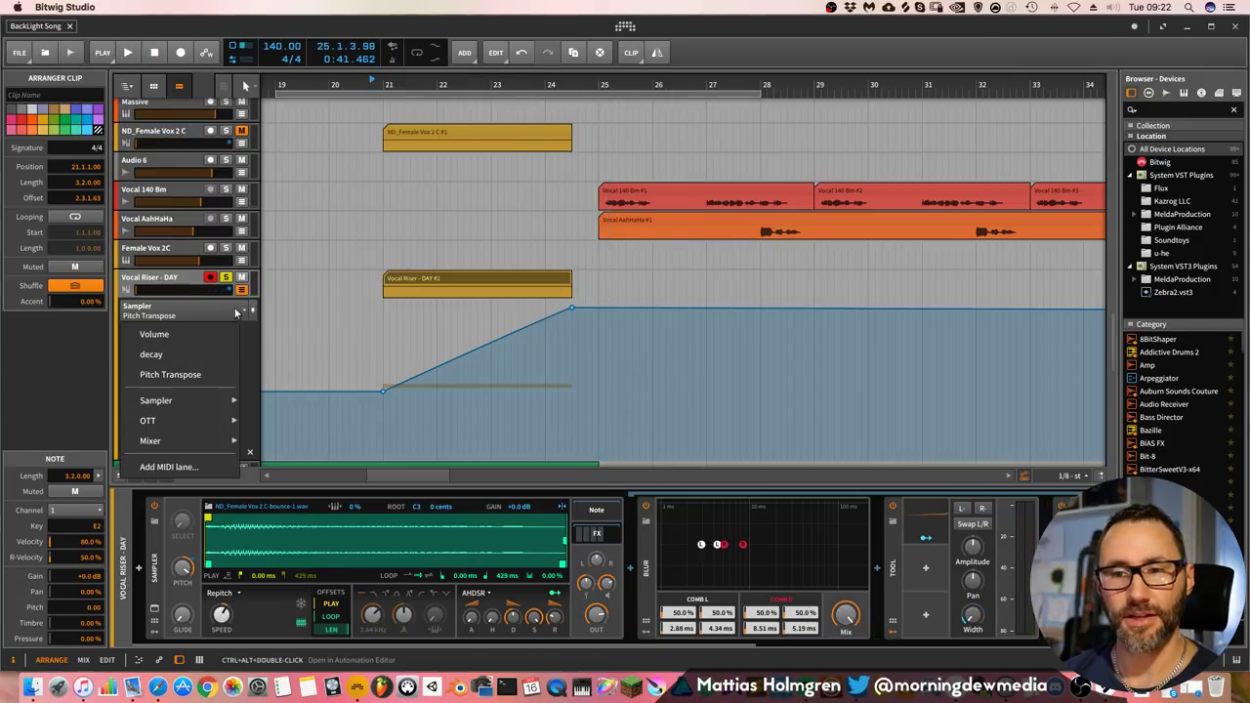
pyautogui.click(175, 356)
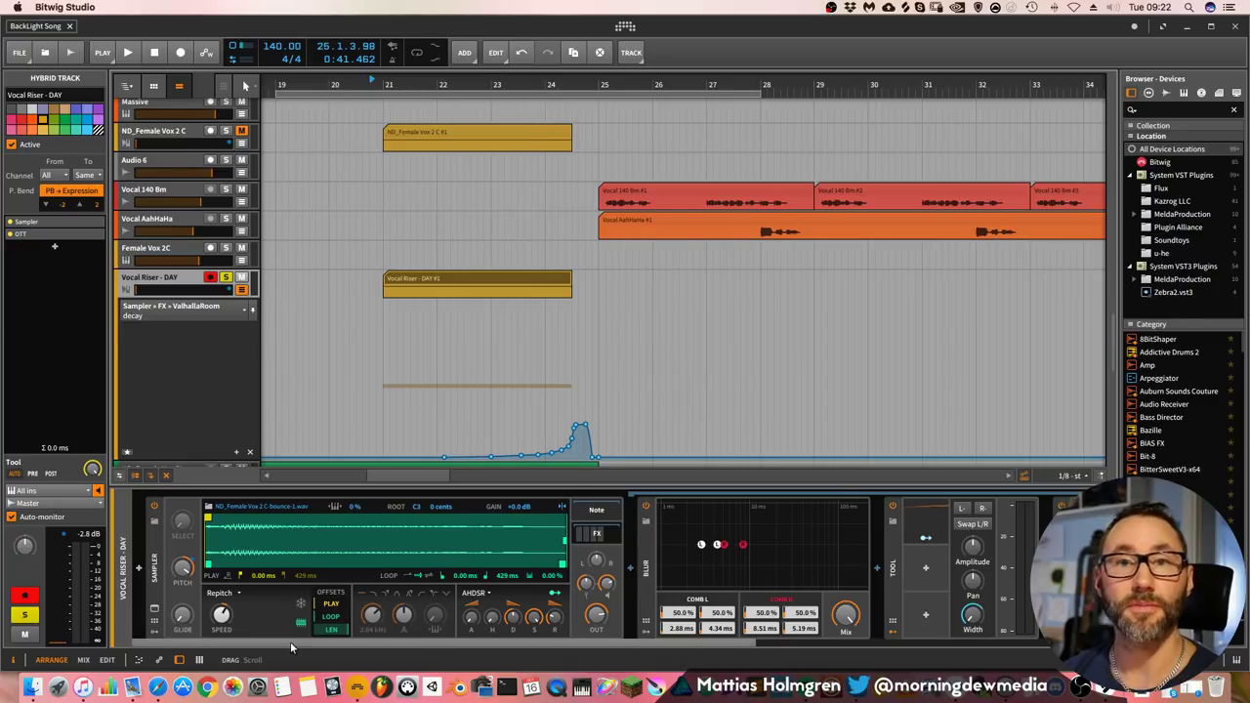
pyautogui.moveTo(290, 642); pyautogui.dragTo(677, 647)
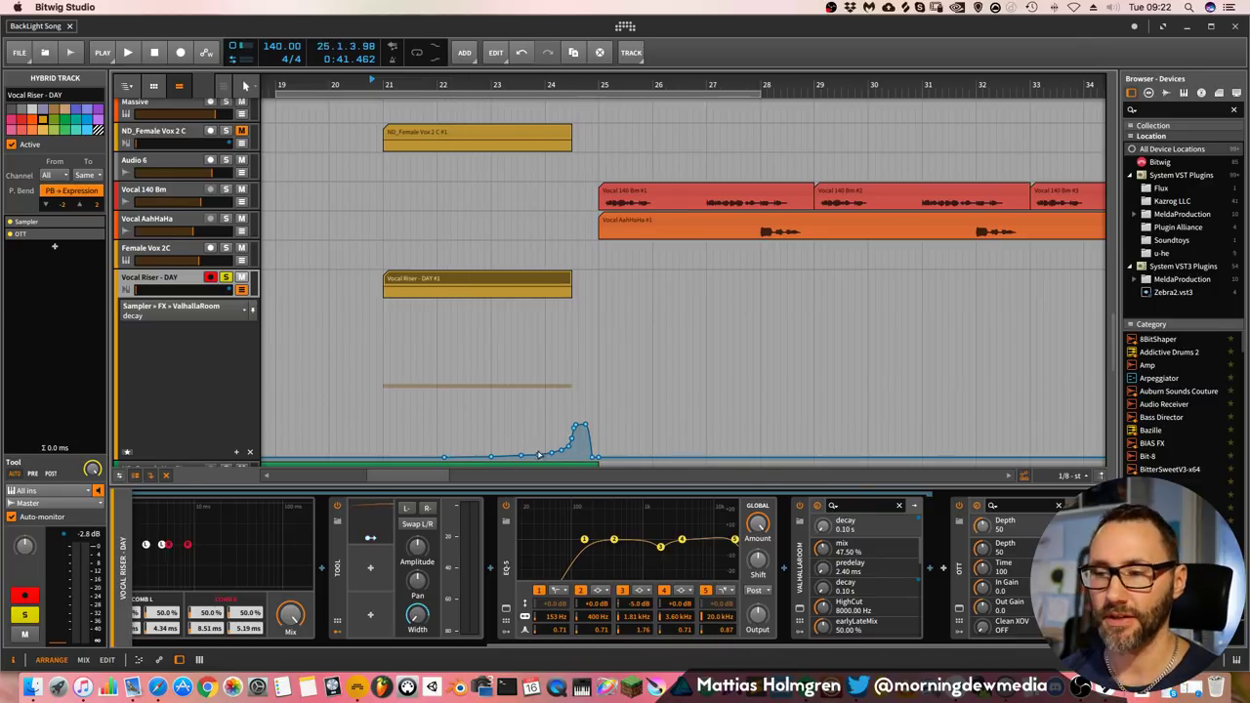
pyautogui.moveTo(579, 428)
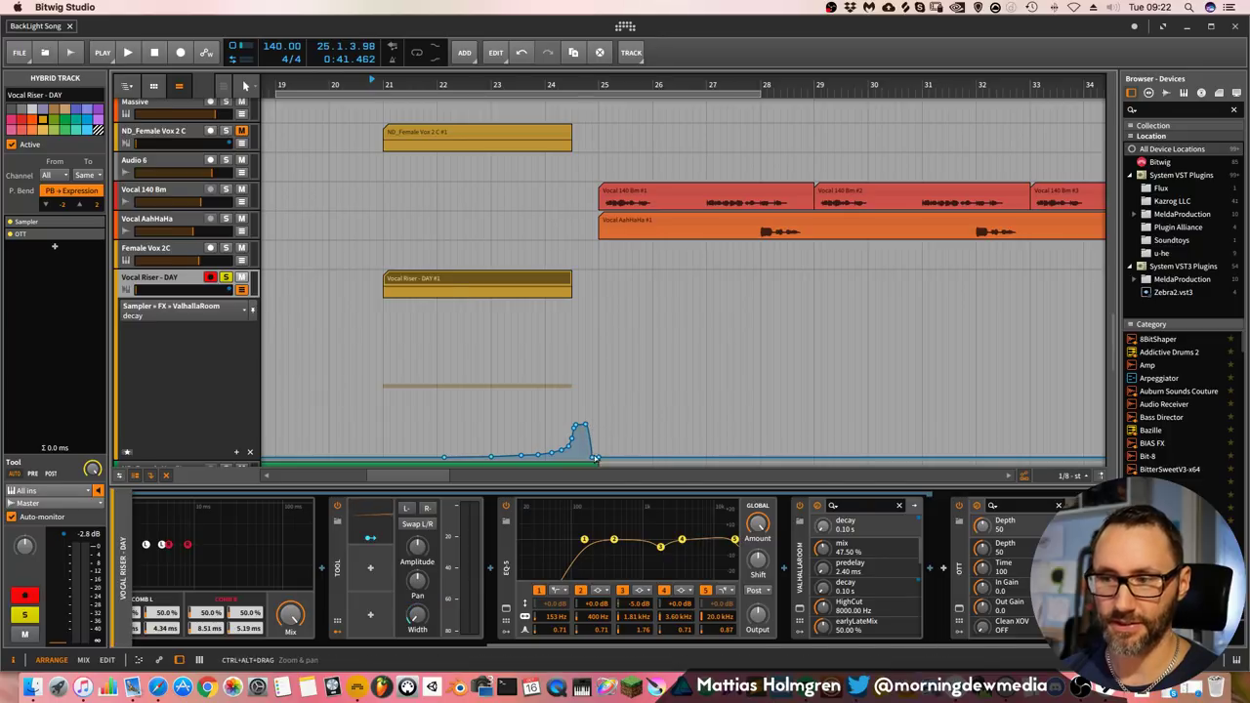
pyautogui.moveTo(594, 460)
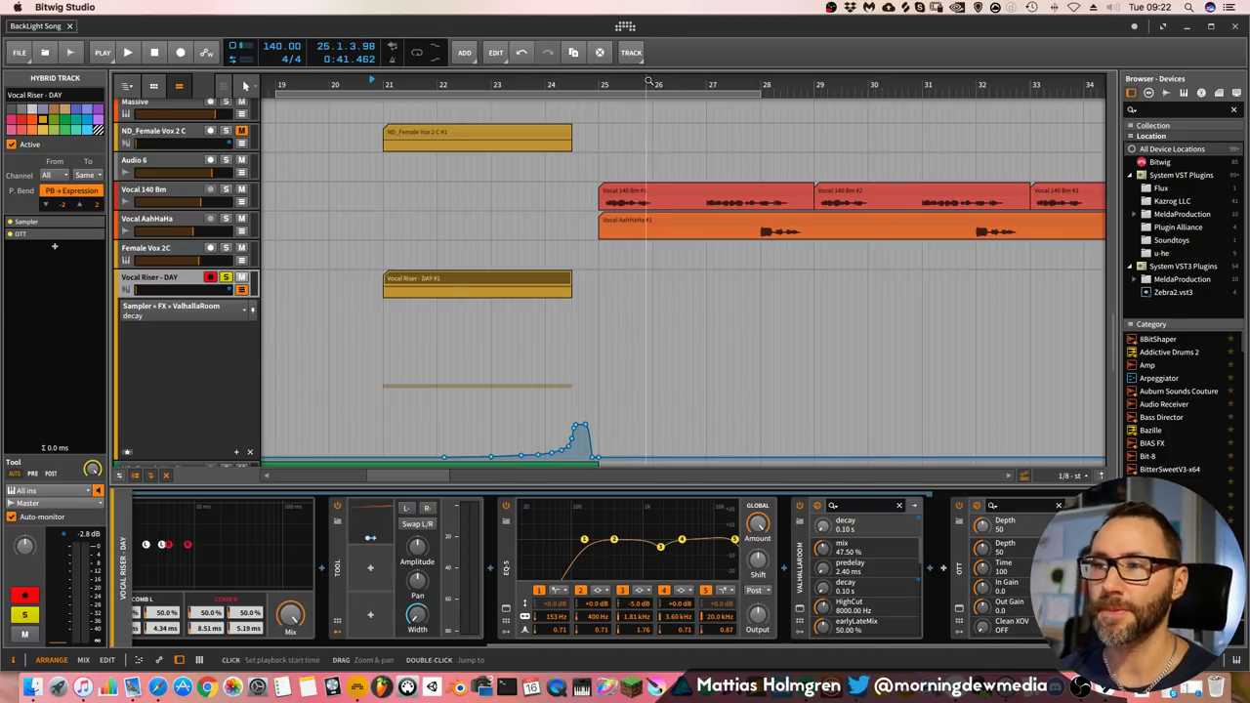
pyautogui.moveTo(647, 84); pyautogui.dragTo(683, 78)
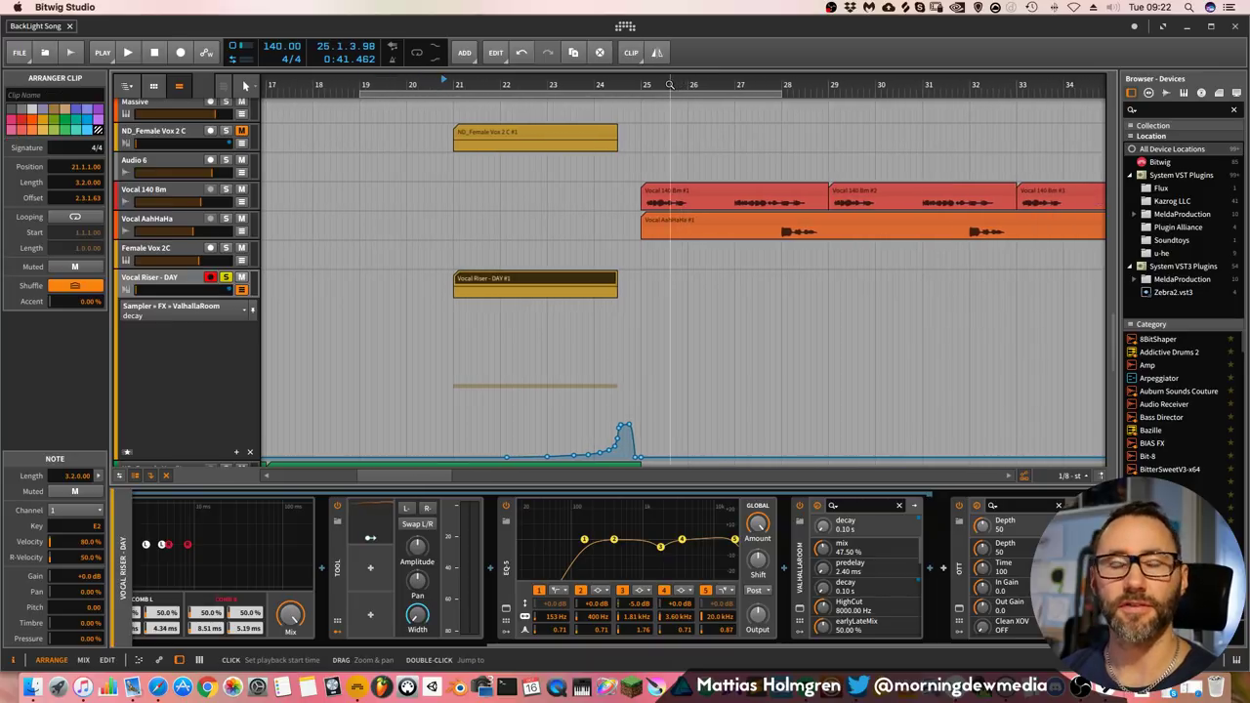
# - Unsolo Vocal Riser - DAY and play the riser within the full mix from bar 19 past bar 27
pyautogui.click(225, 279)
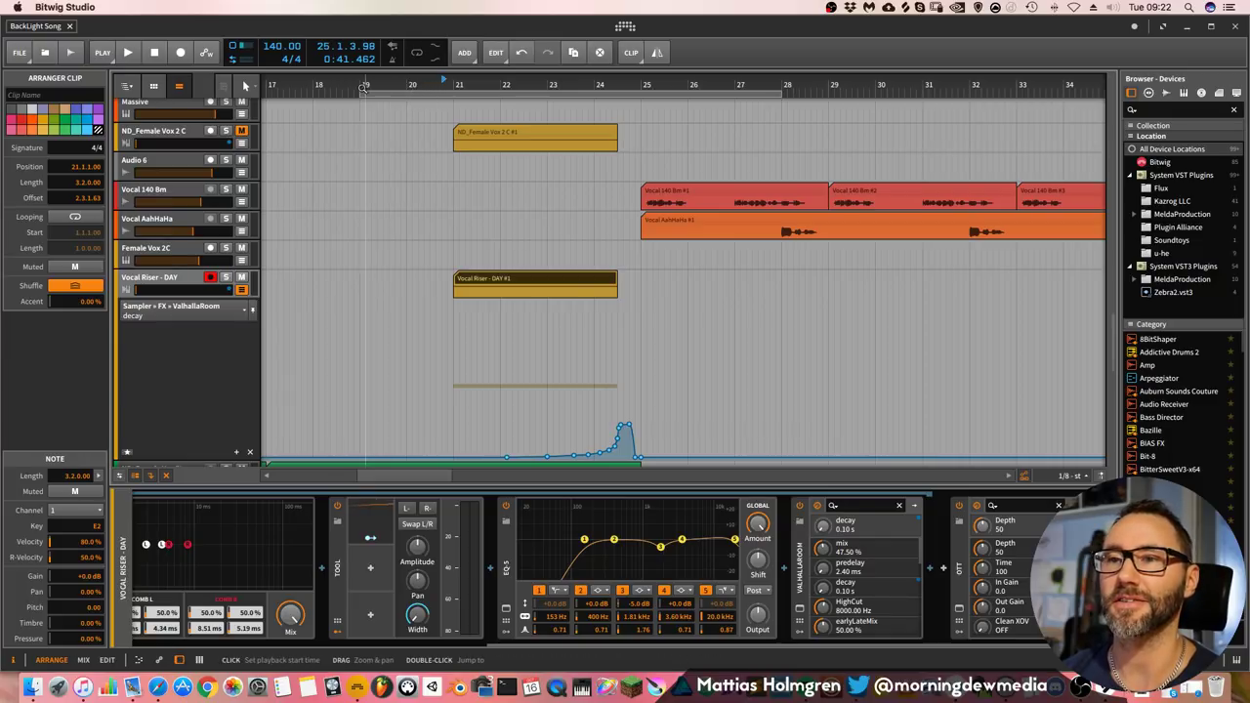
pyautogui.click(362, 86)
pyautogui.press('space')
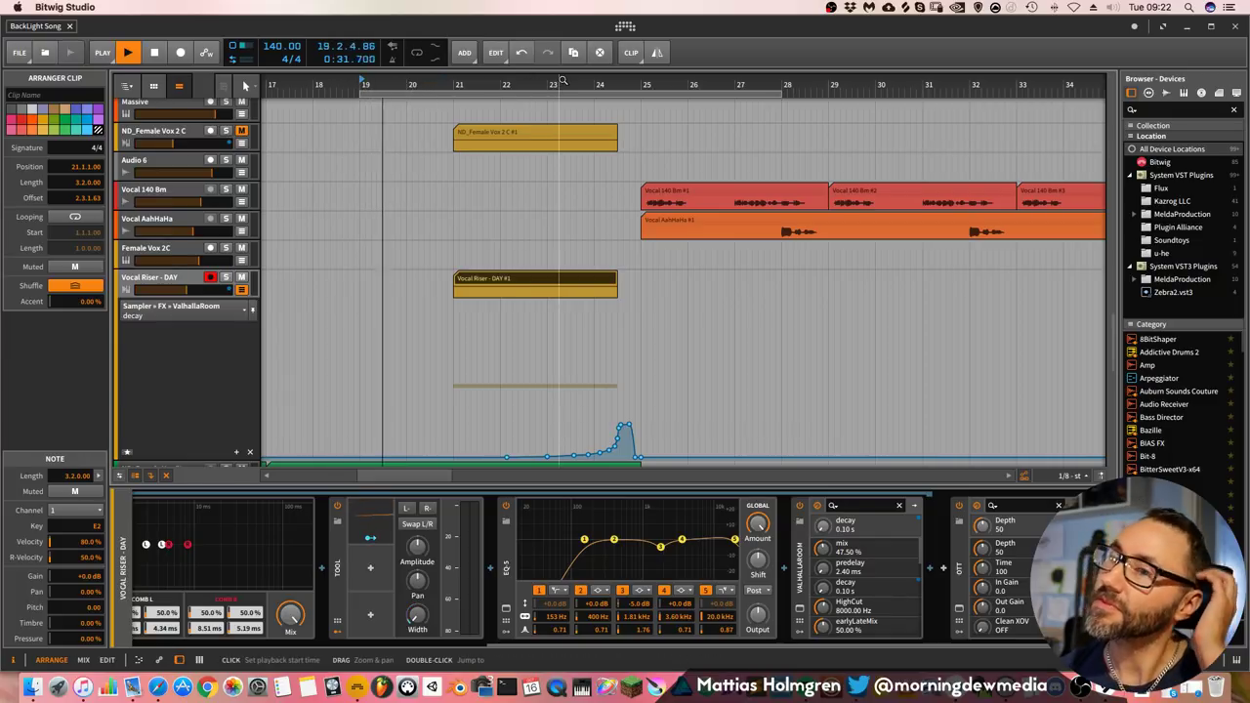
pyautogui.moveTo(580, 80); pyautogui.dragTo(536, 85)
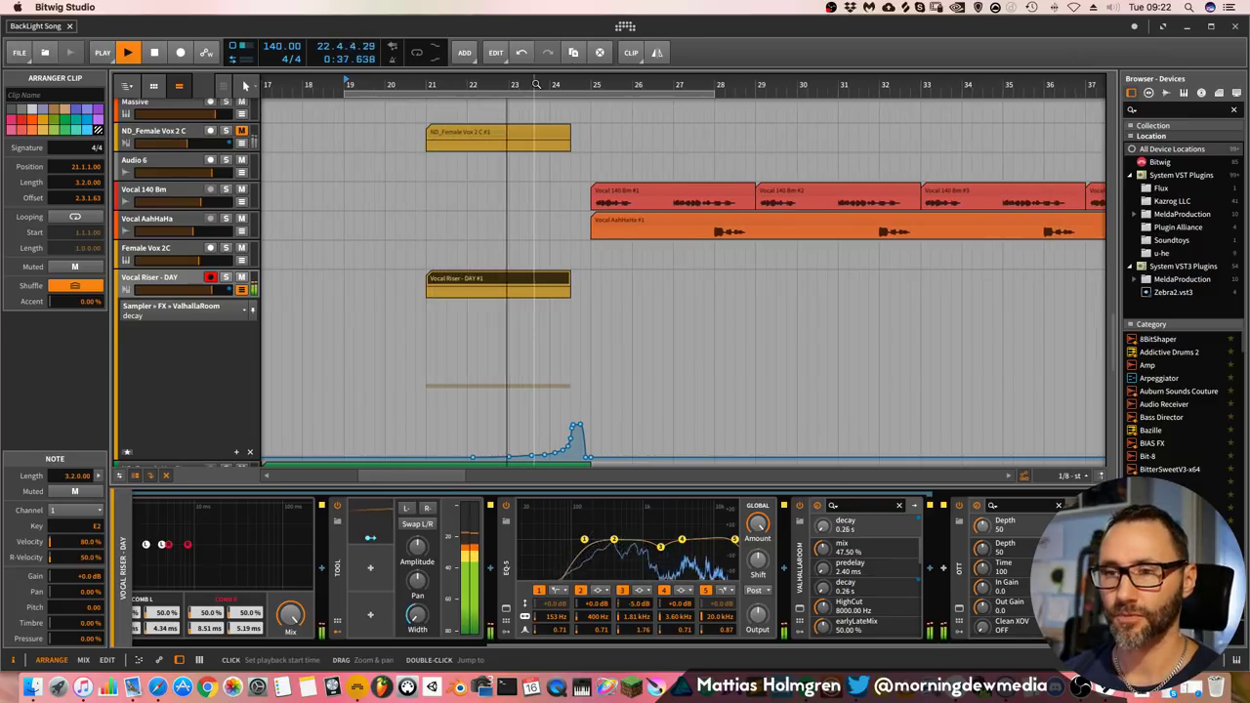
pyautogui.moveTo(536, 84); pyautogui.dragTo(486, 74)
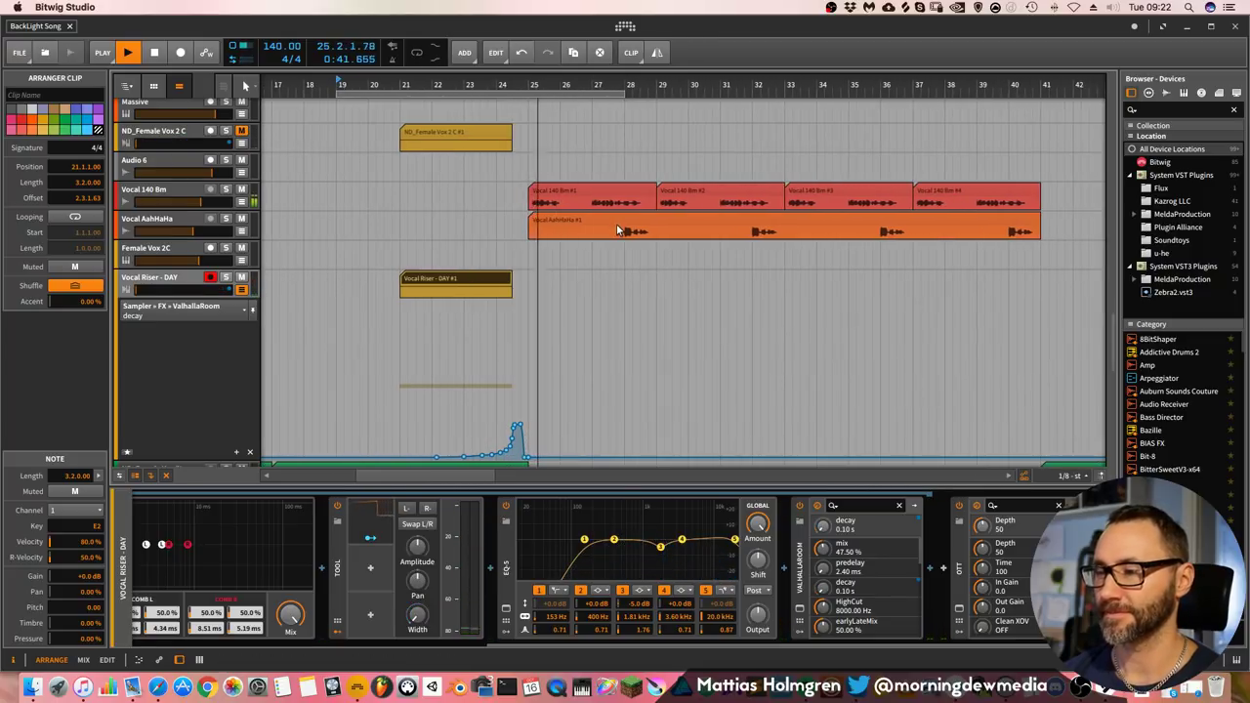
pyautogui.moveTo(610, 80); pyautogui.dragTo(642, 86)
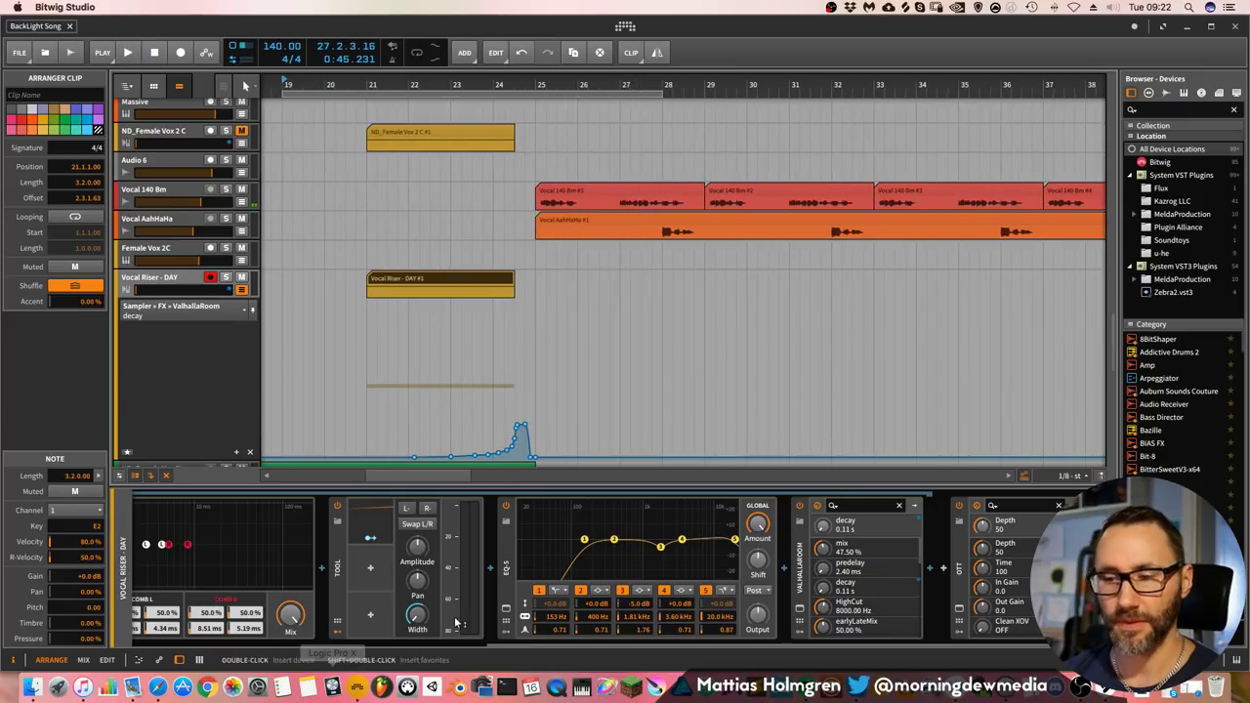
# - Review the vocal riser's device chain, expanding the Tool device's Classic LFO modulator and showing the automation lane for its Width parameter
pyautogui.moveTo(555, 640); pyautogui.dragTo(85, 665)
pyautogui.moveTo(437, 641); pyautogui.dragTo(590, 648)
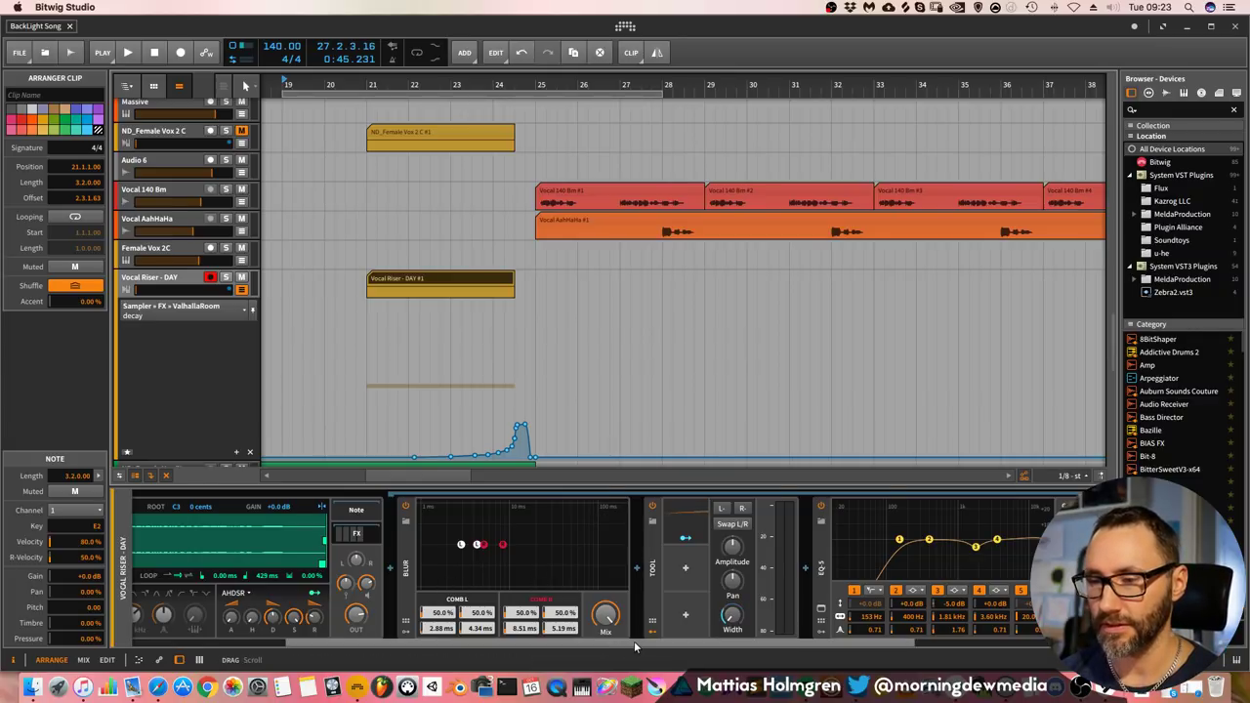
pyautogui.moveTo(634, 647); pyautogui.dragTo(689, 646)
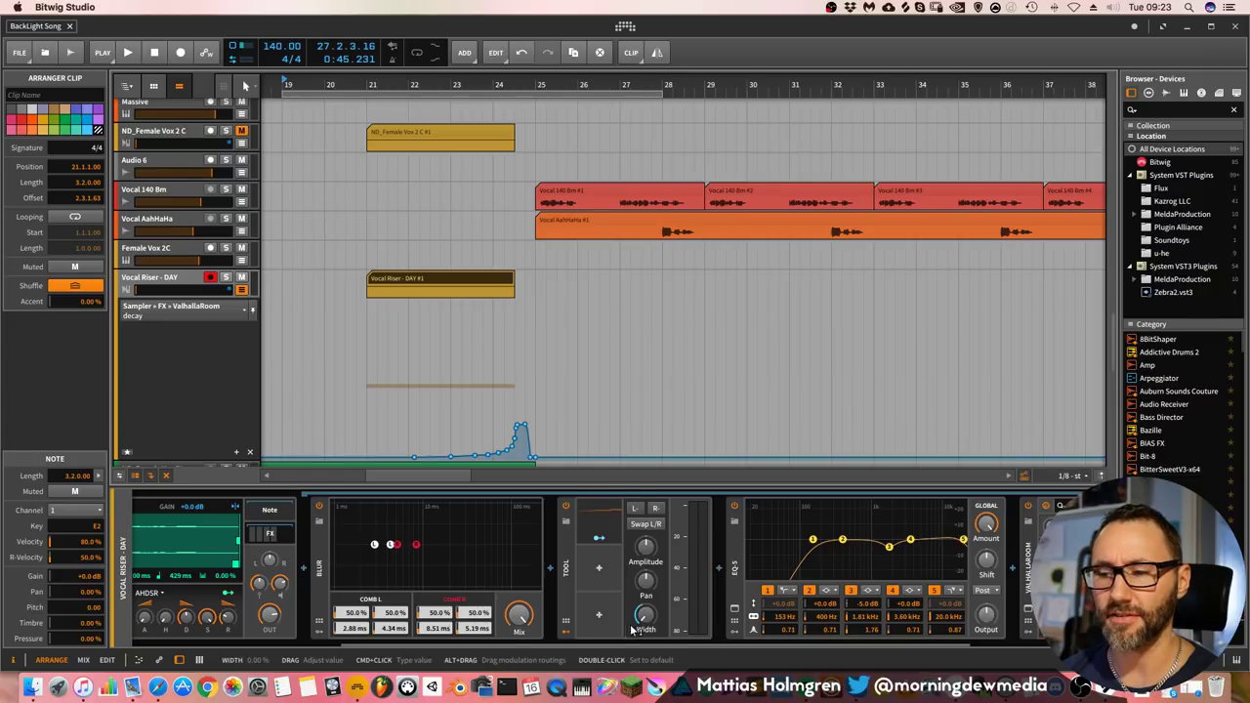
pyautogui.click(592, 524)
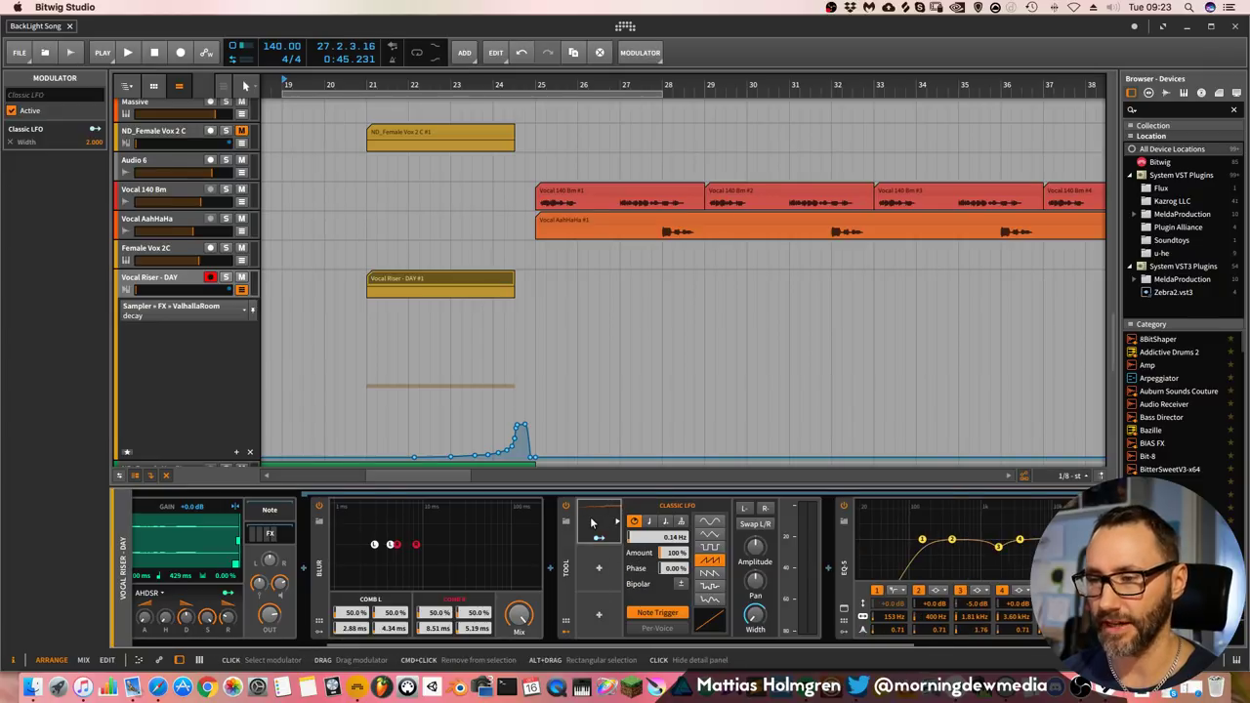
pyautogui.click(755, 618)
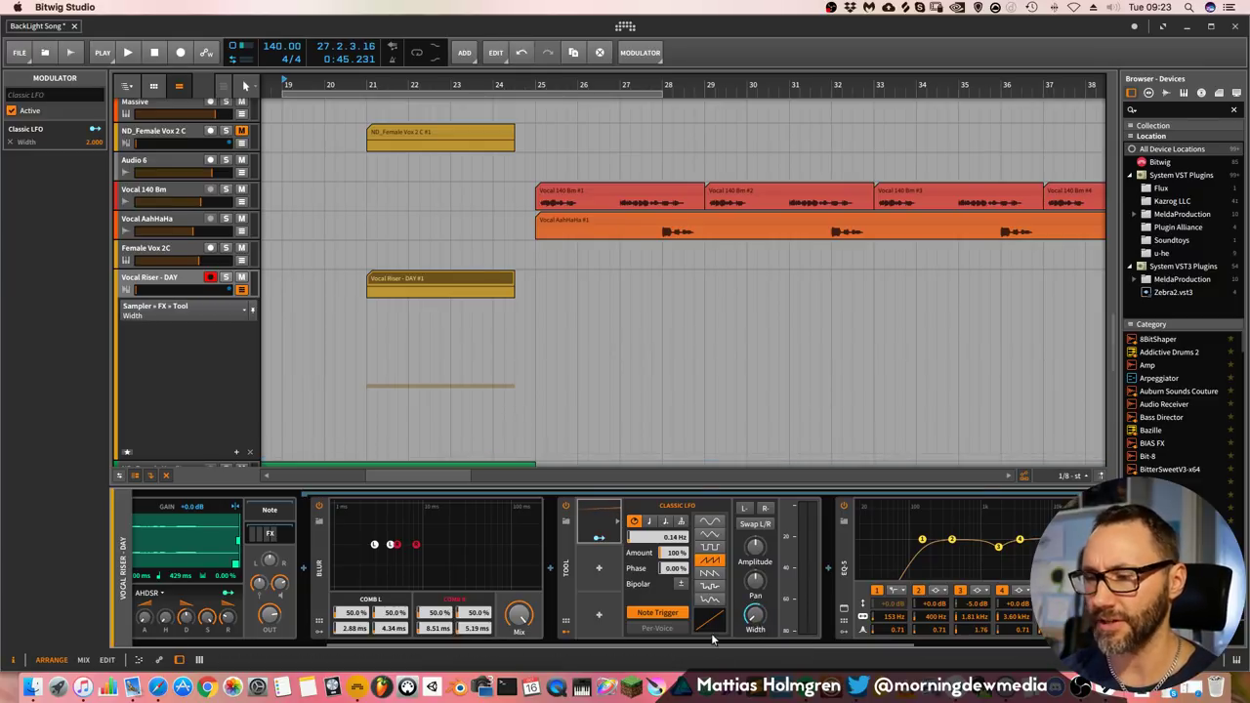
# - Inspect the OTT compressor at the end of the vocal riser's device chain, and close its plugin window
pyautogui.hscroll(5, 767, 639)
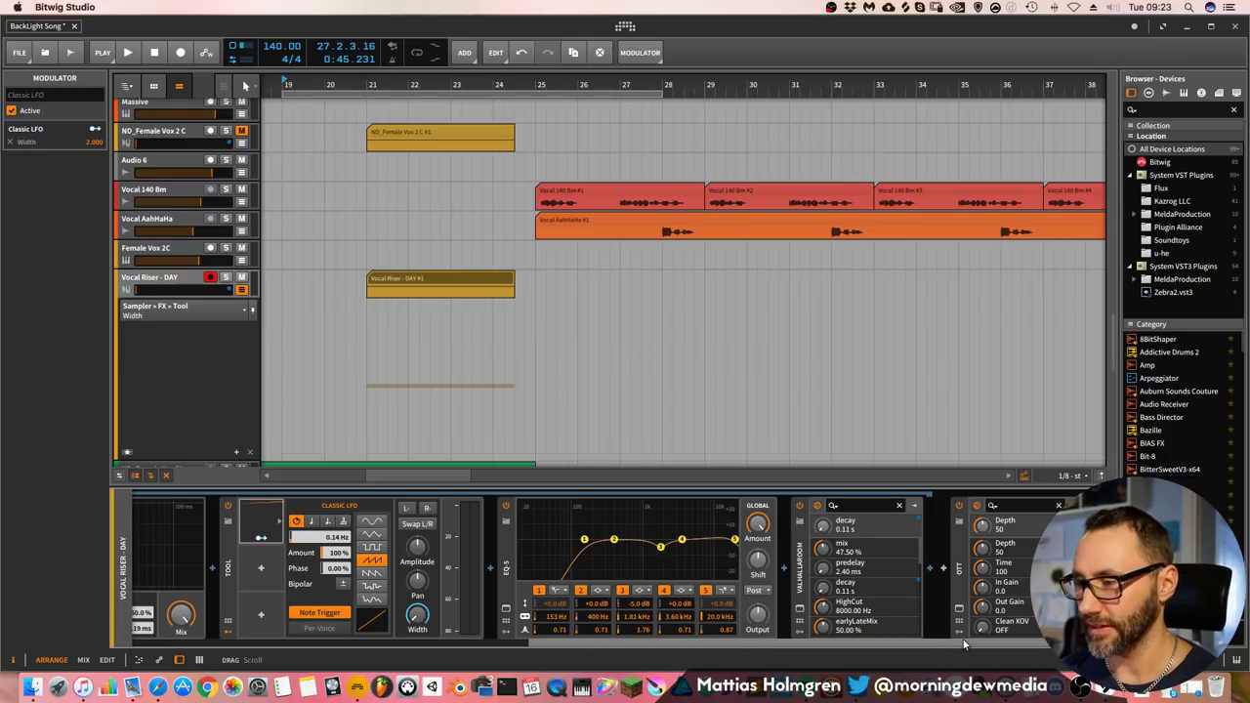
pyautogui.moveTo(962, 641)
pyautogui.mouseDown()
pyautogui.moveTo(929, 644)
pyautogui.moveTo(982, 644)
pyautogui.mouseUp()
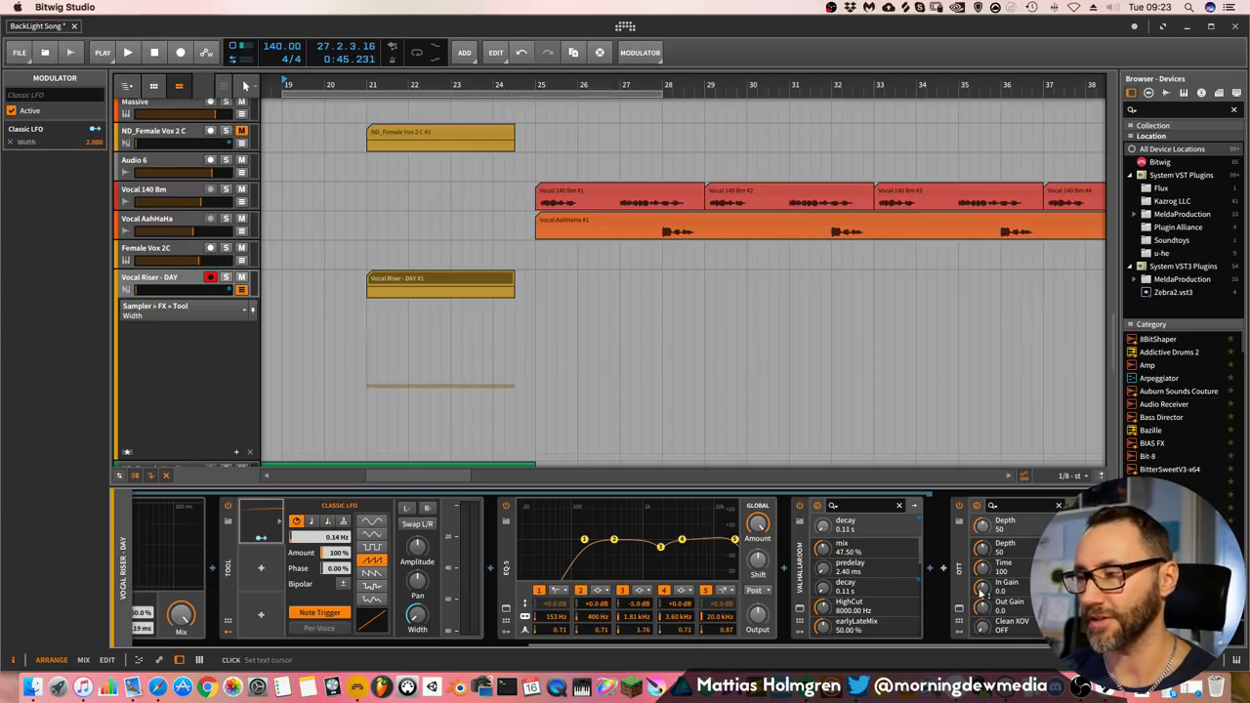
pyautogui.click(958, 610)
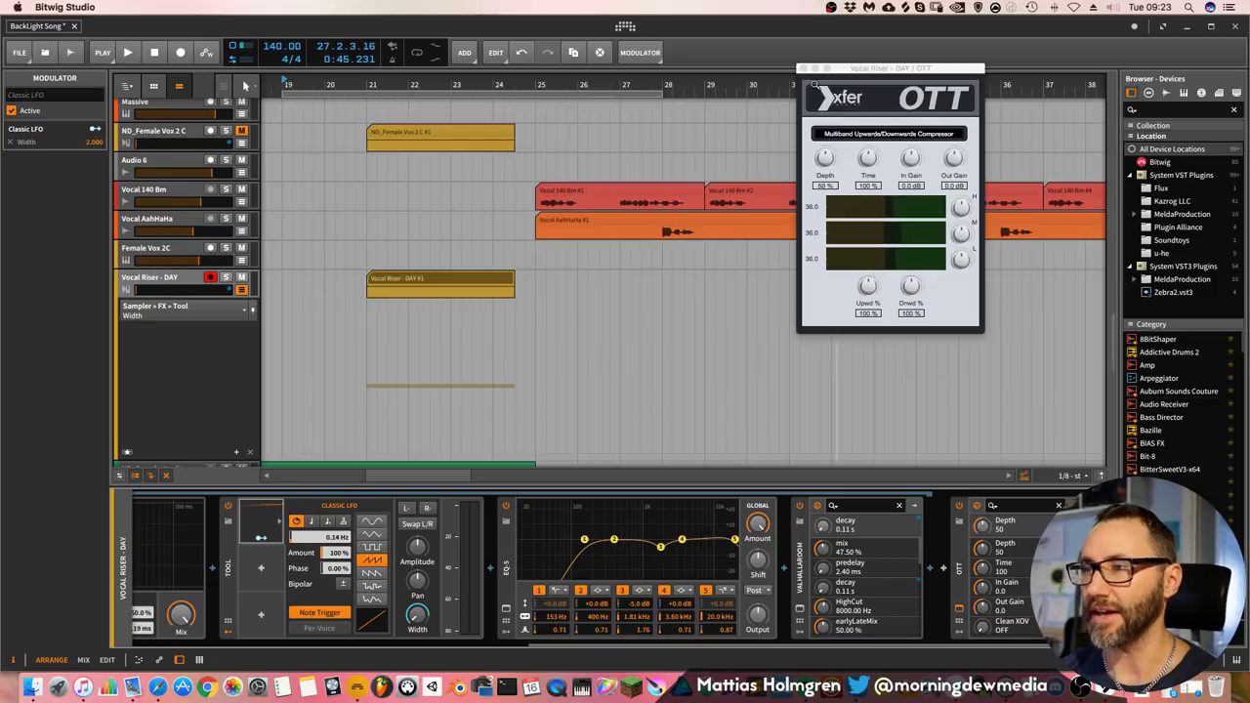
pyautogui.click(802, 68)
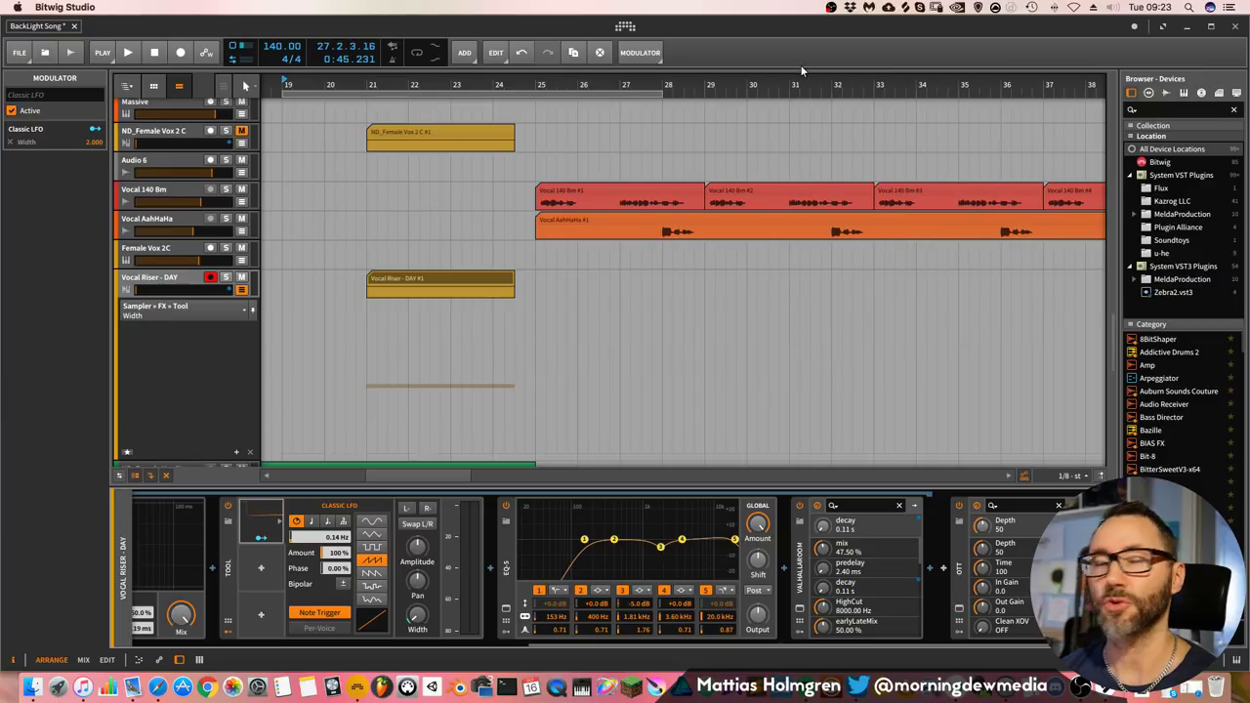
# - Listen to the noise sweep track soloed, and replay it unsoloed in the full mix from just before bar 29
pyautogui.moveTo(868, 85); pyautogui.dragTo(777, 80)
pyautogui.press('space')
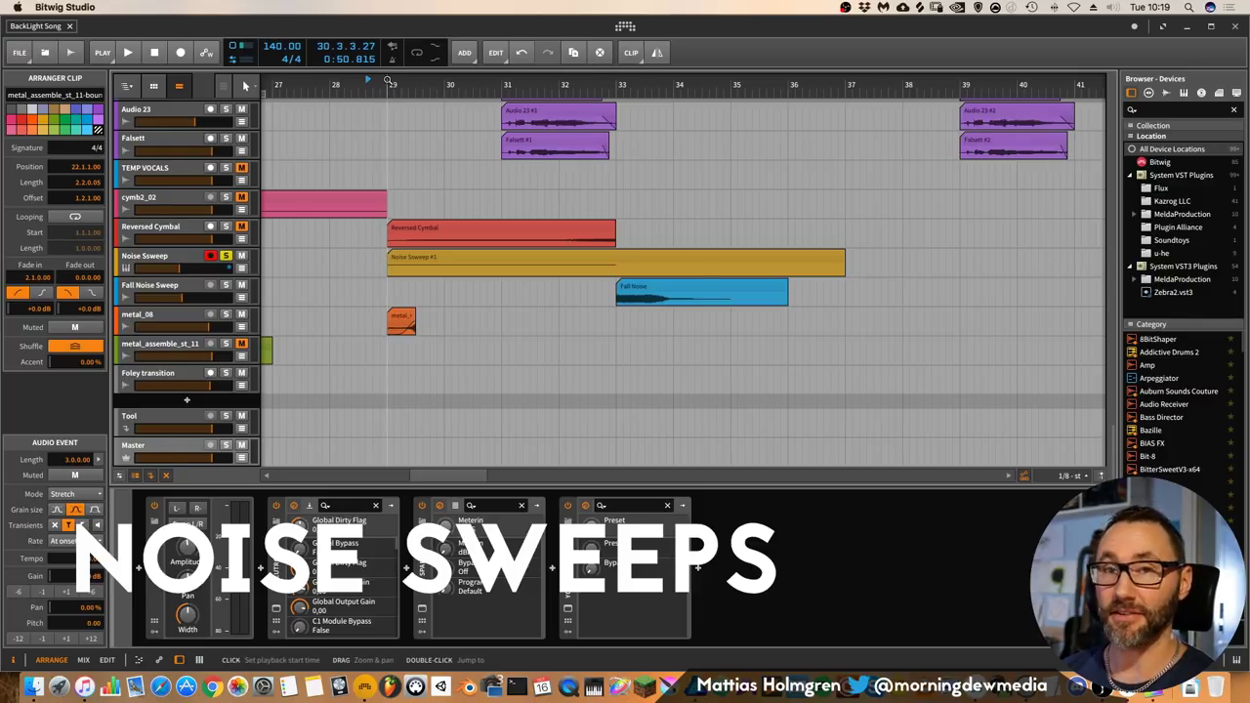
pyautogui.press('space')
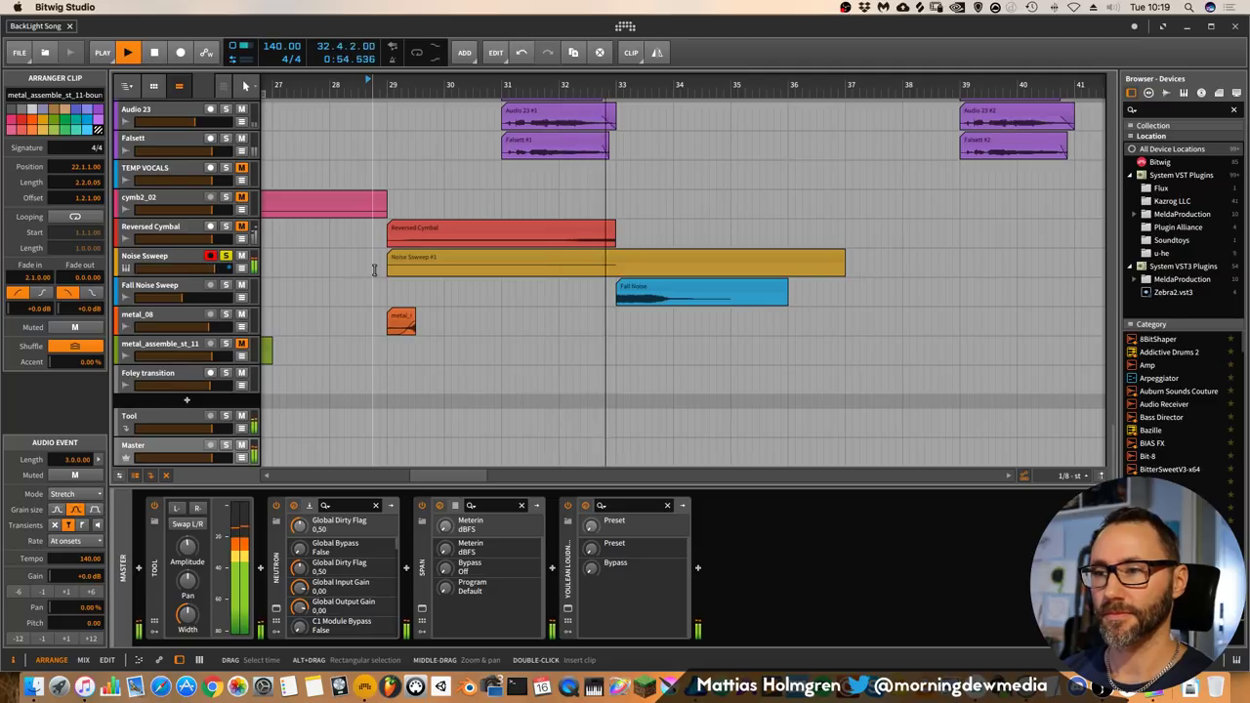
pyautogui.press('space')
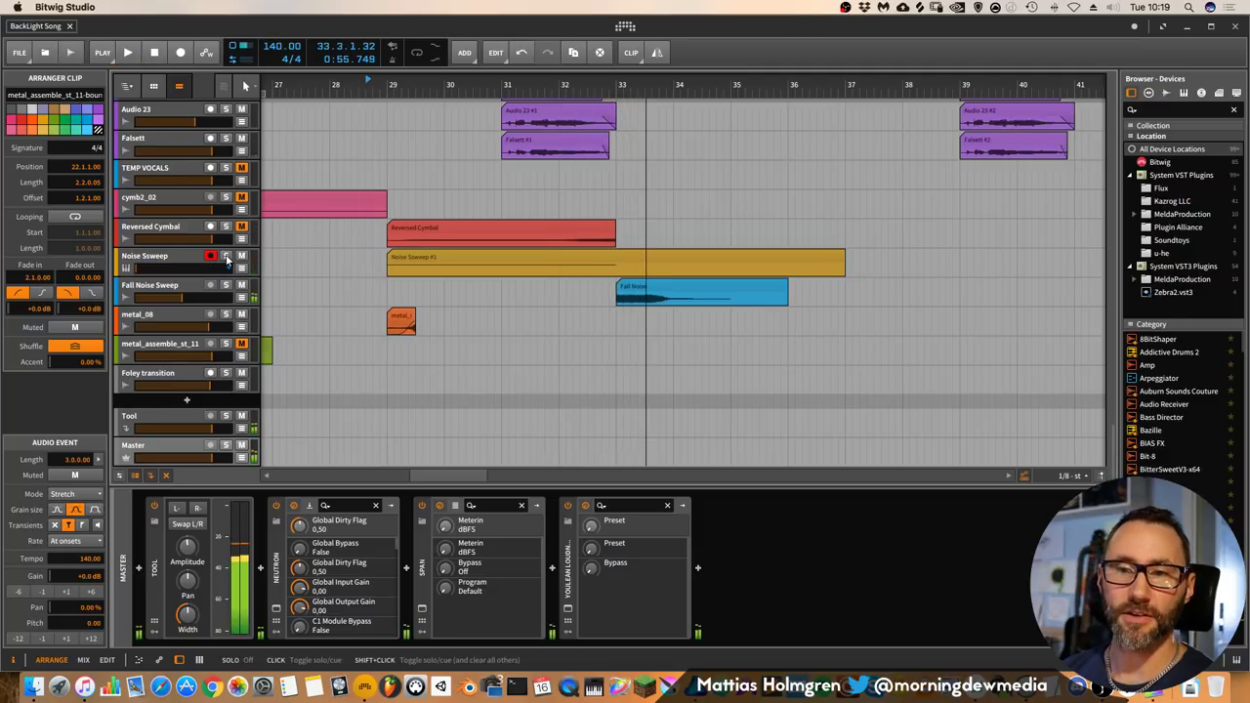
pyautogui.click(353, 86)
pyautogui.press('space')
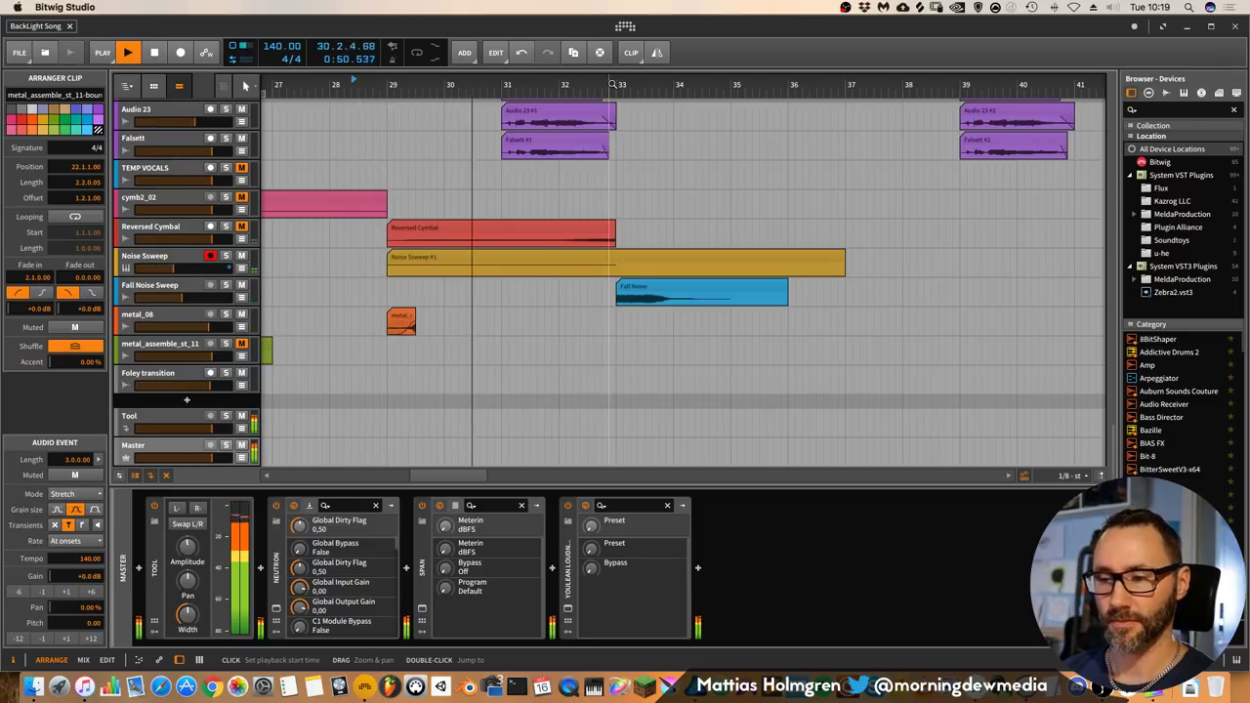
# - Select the noise sweep track and open its Zebra2 synth to examine the Noise 1 oscillator settings
pyautogui.click(184, 259)
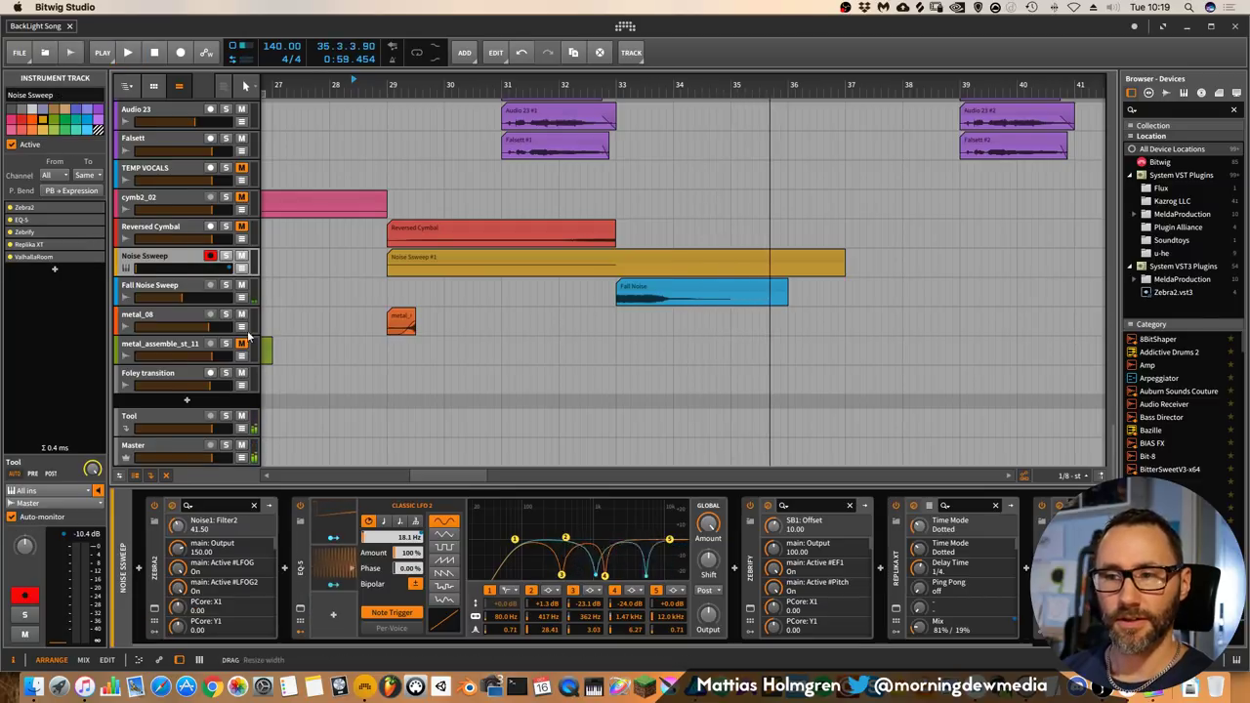
pyautogui.click(153, 612)
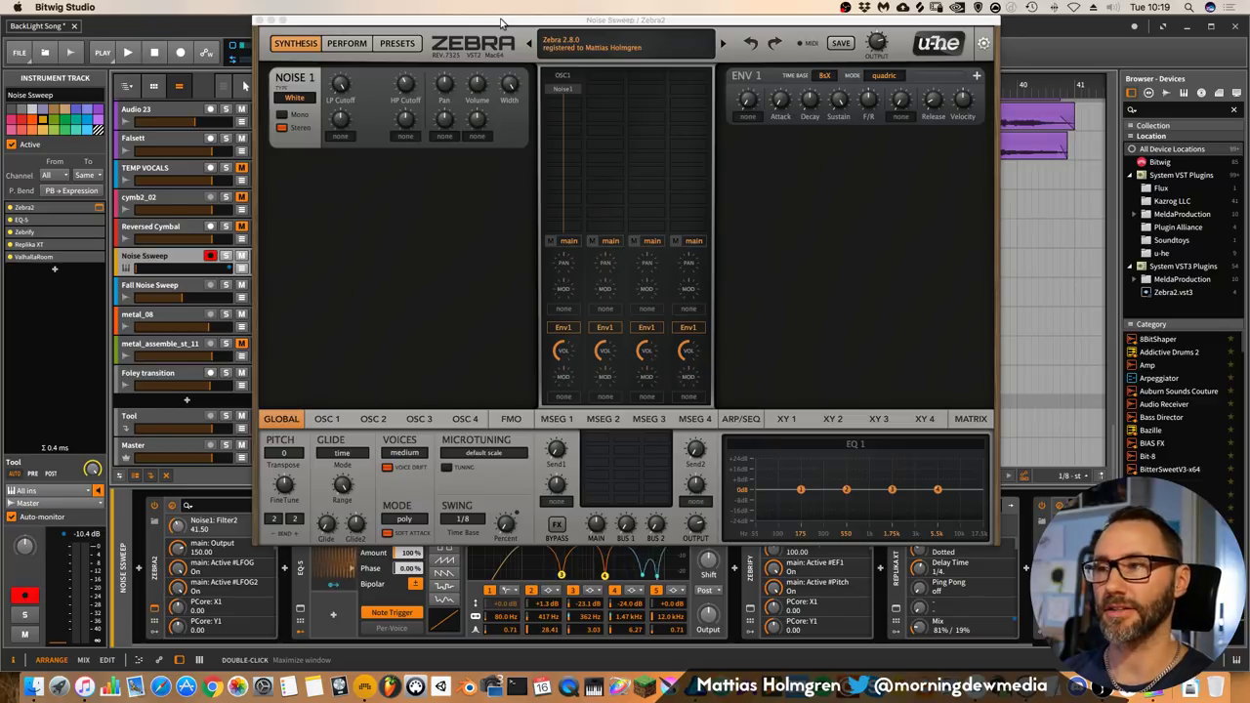
pyautogui.moveTo(558, 22); pyautogui.dragTo(581, 21)
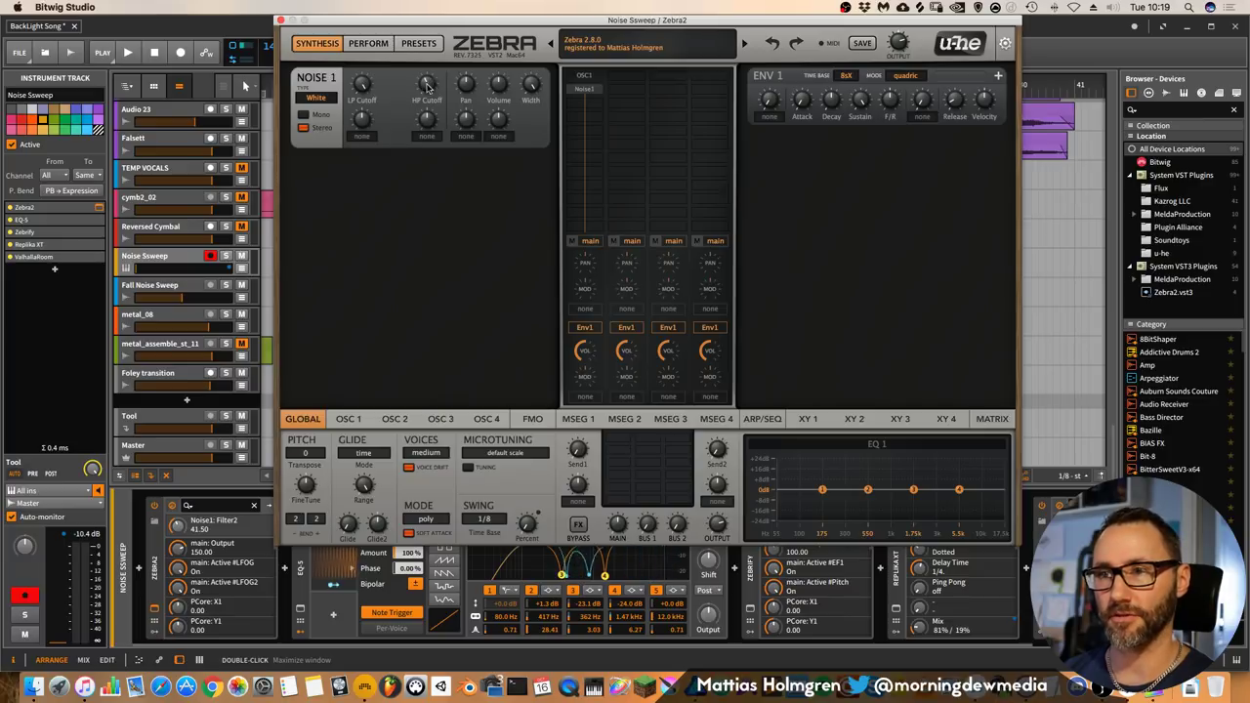
# - Close the Zebra2 window and examine the Classic LFO 1 and Classic LFO 2 modulators on the noise sweep's EQ-5
pyautogui.click(282, 19)
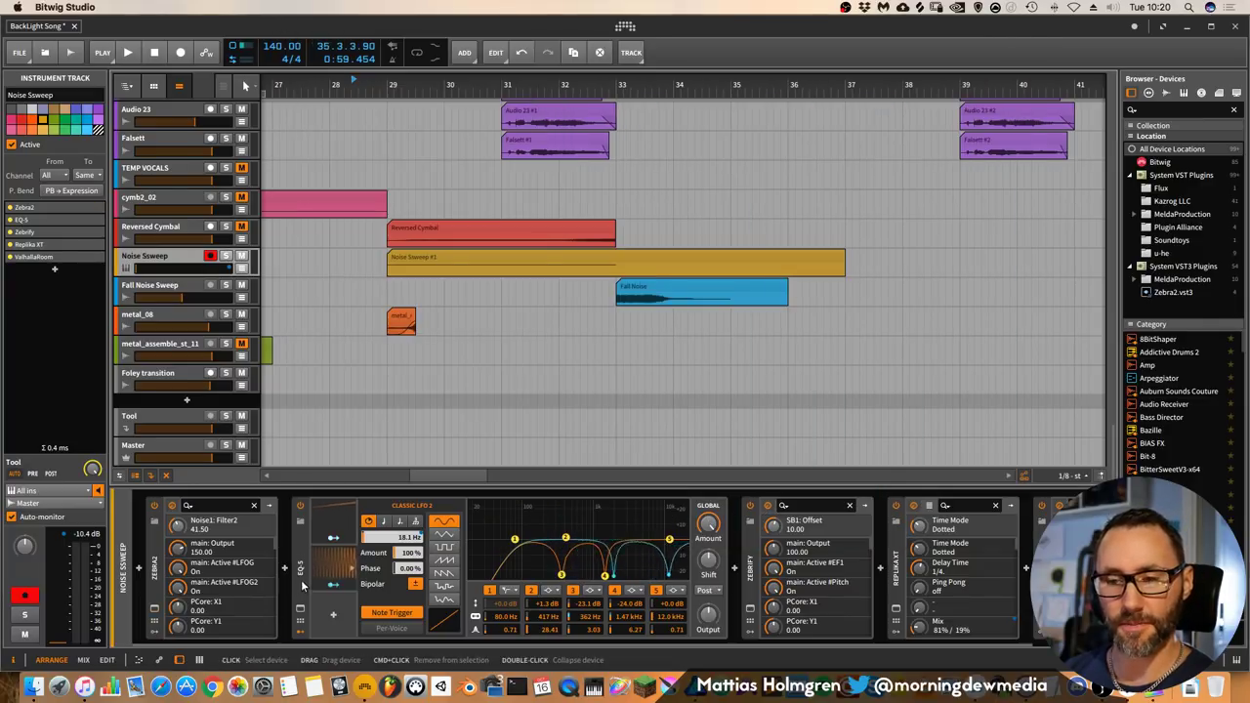
pyautogui.click(327, 516)
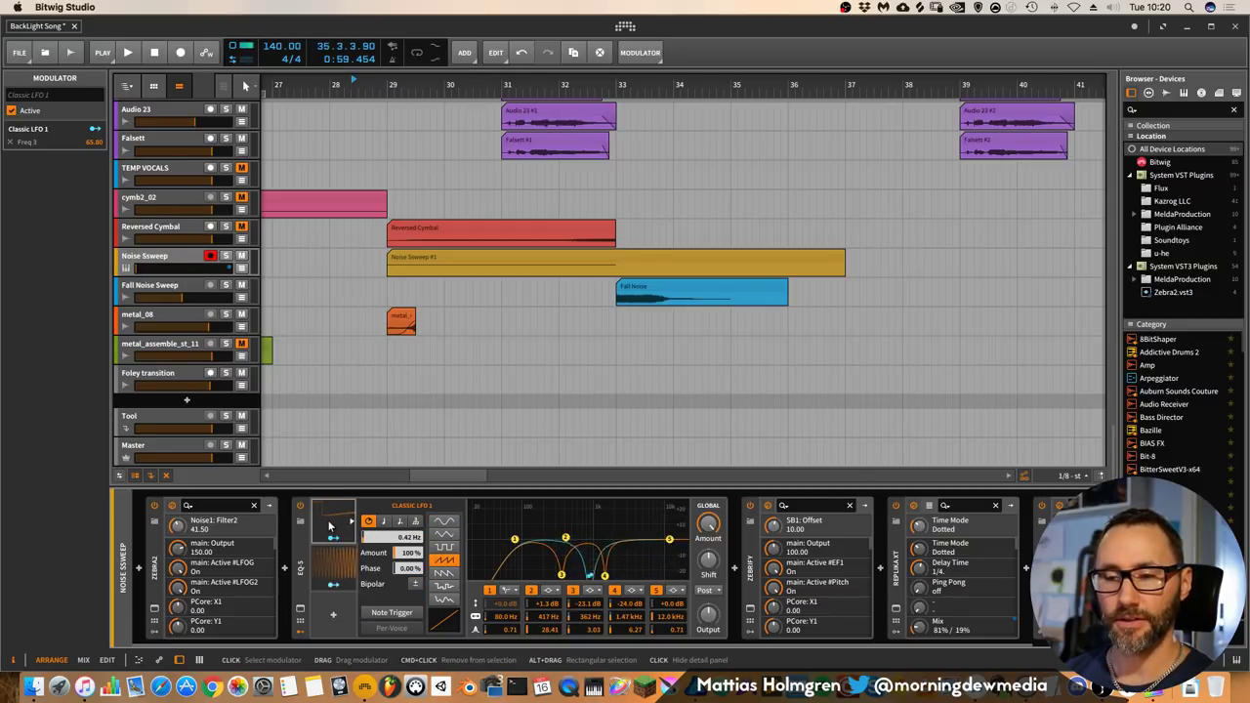
pyautogui.click(332, 570)
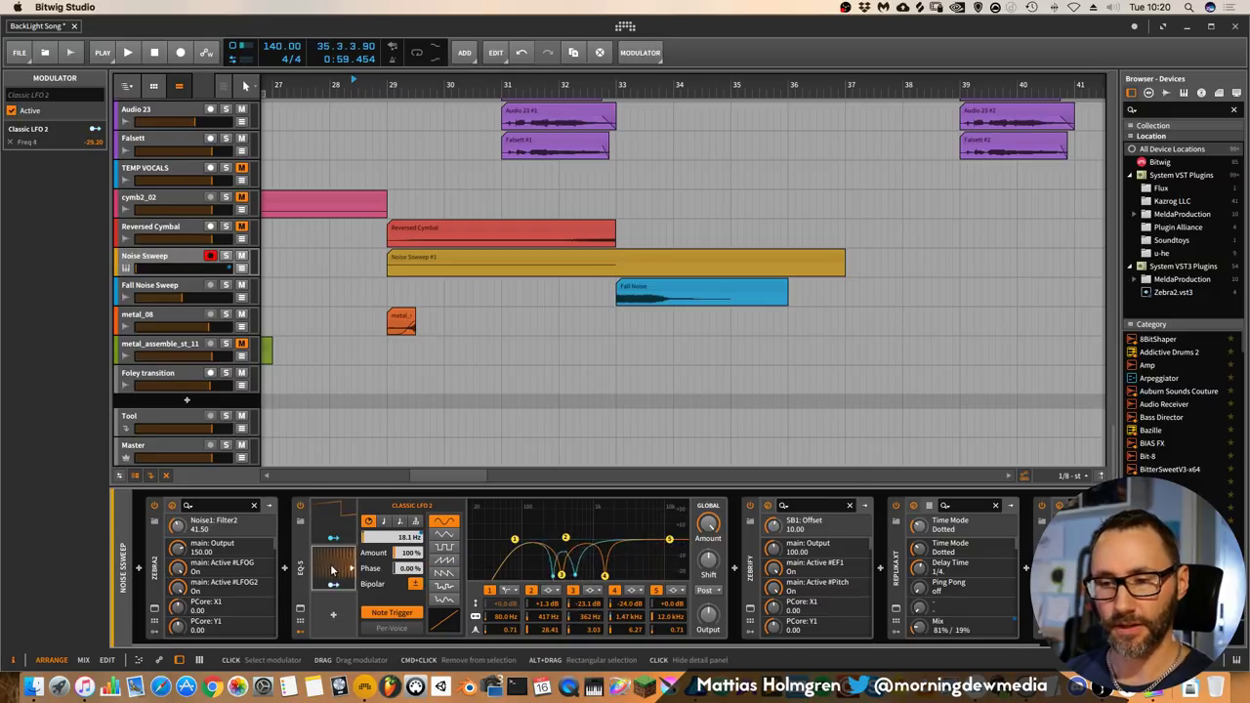
# - Show the Noise Sweep track's automation lane and display the Rate automation of the EQ-5's Classic LFO 2
pyautogui.click(242, 268)
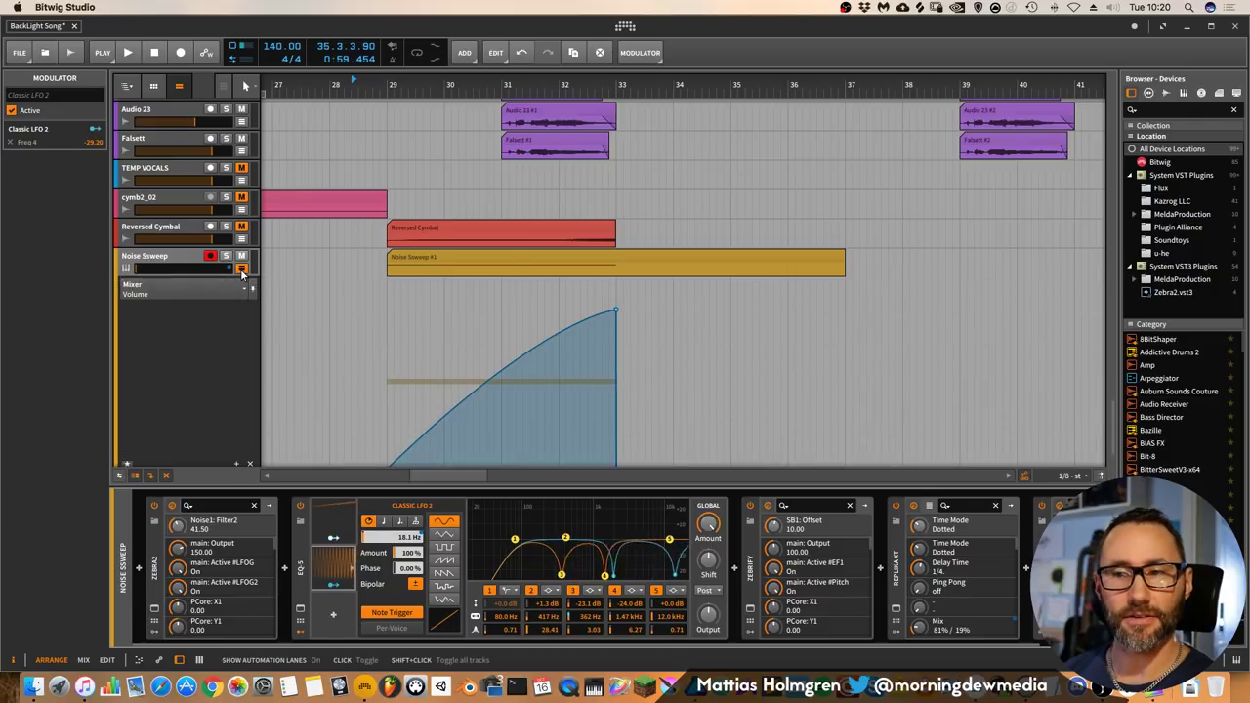
pyautogui.scroll(-3, 483, 357)
pyautogui.click(146, 190)
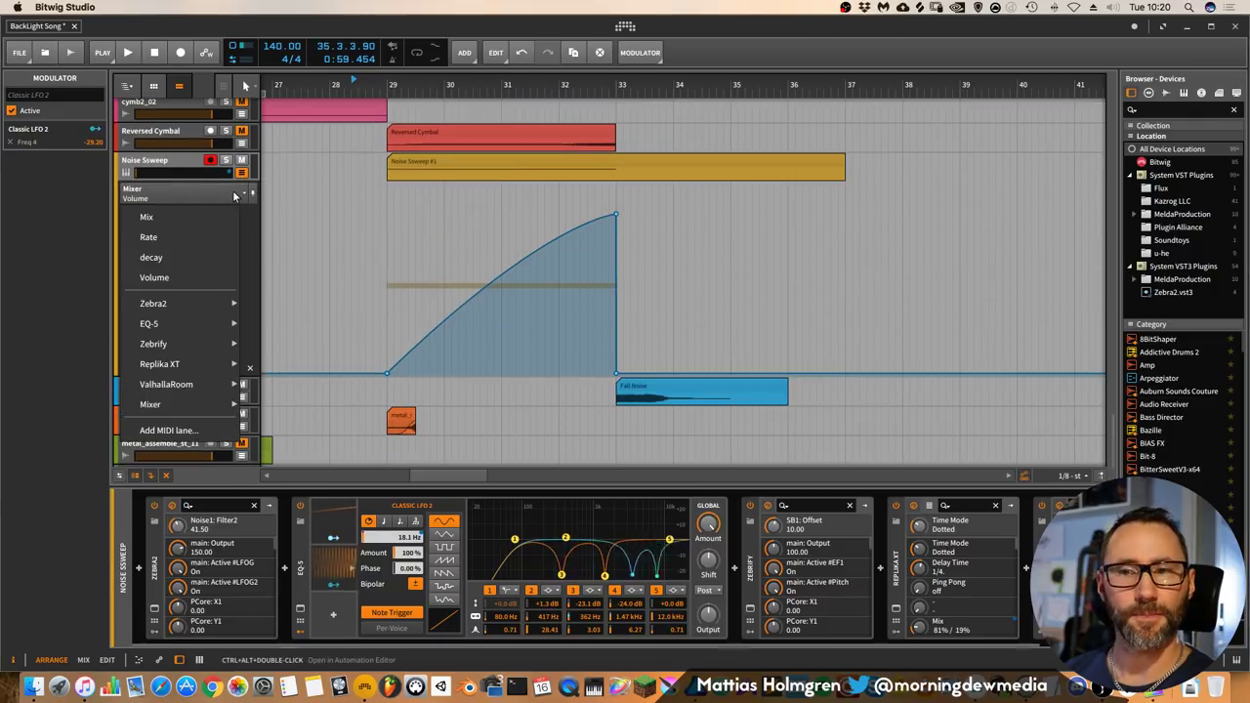
pyautogui.click(205, 239)
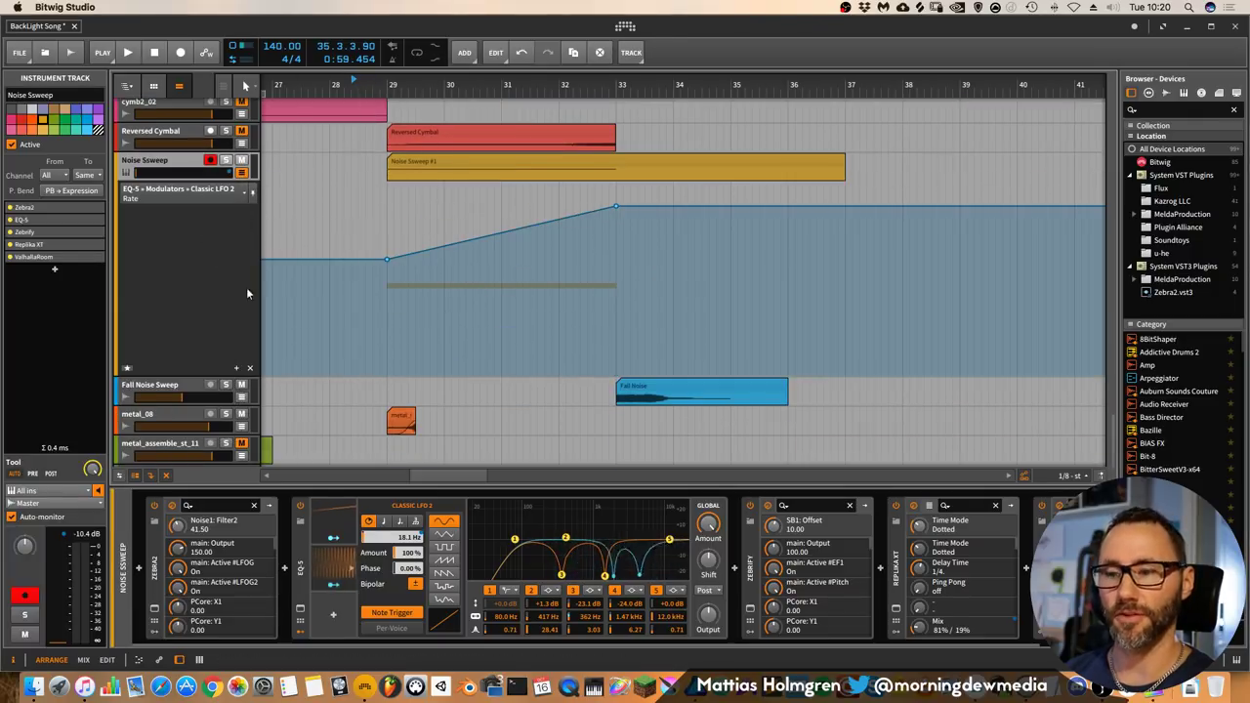
# - Solo the Noise Sweep track and play it from bar 29 to hear the EQ modulation speed up
pyautogui.click(384, 84)
pyautogui.press('space')
pyautogui.click(226, 160)
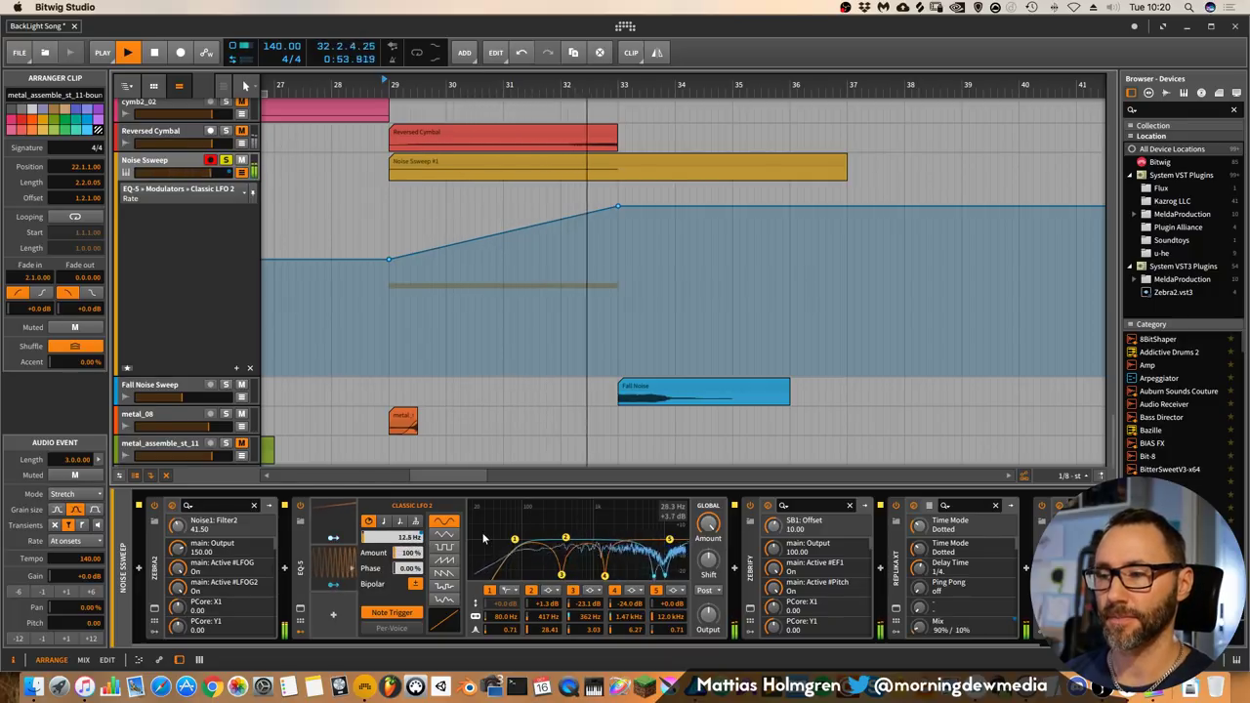
pyautogui.press('space')
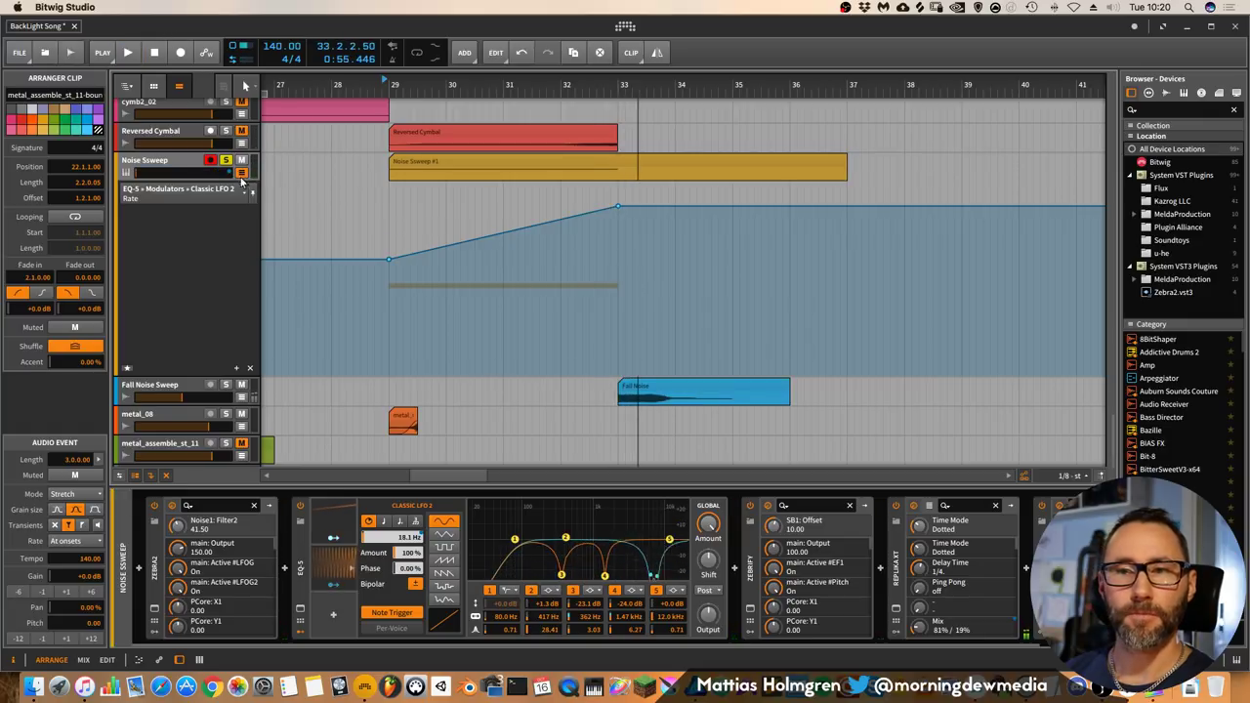
# - Switch the Noise Sweep's automation lane to mixer Volume and examine the curve between bars 29 and 33
pyautogui.click(242, 193)
pyautogui.click(172, 276)
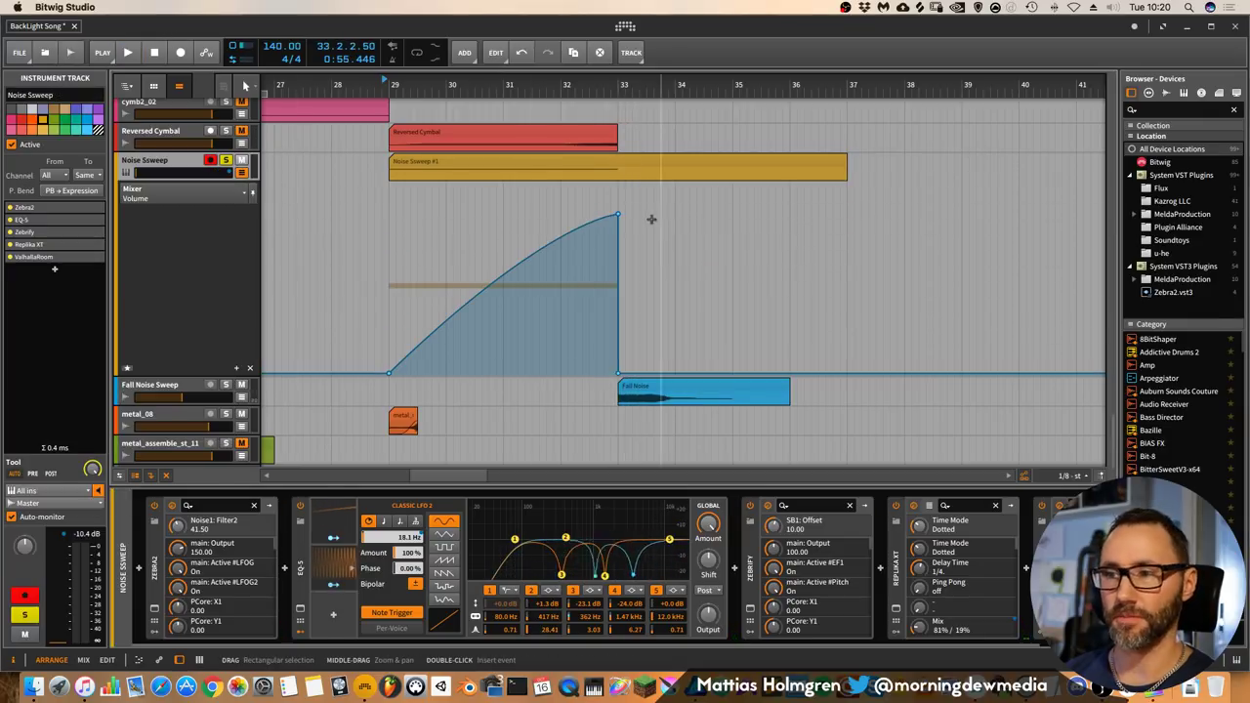
pyautogui.moveTo(666, 85); pyautogui.dragTo(740, 101)
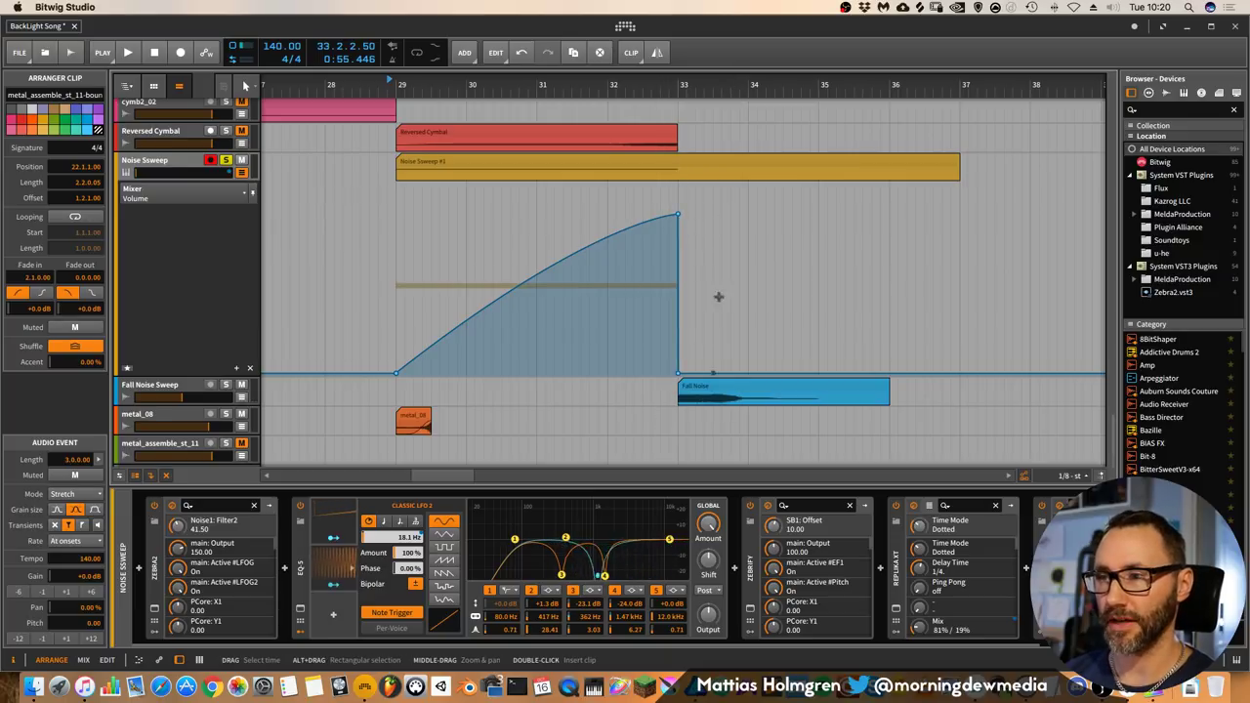
pyautogui.moveTo(677, 217)
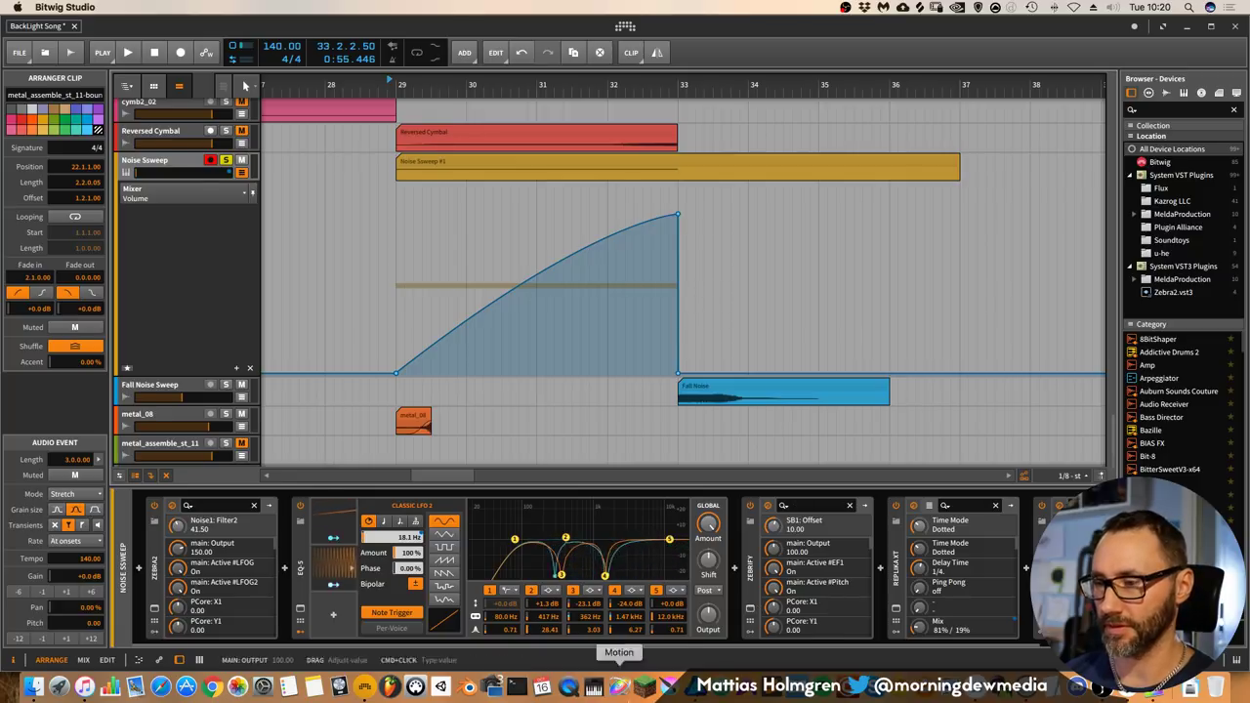
# - Inspect the Zebrify plugin, close its window, and review the Replika XT and ValhallaRoom devices further along the chain
pyautogui.click(752, 611)
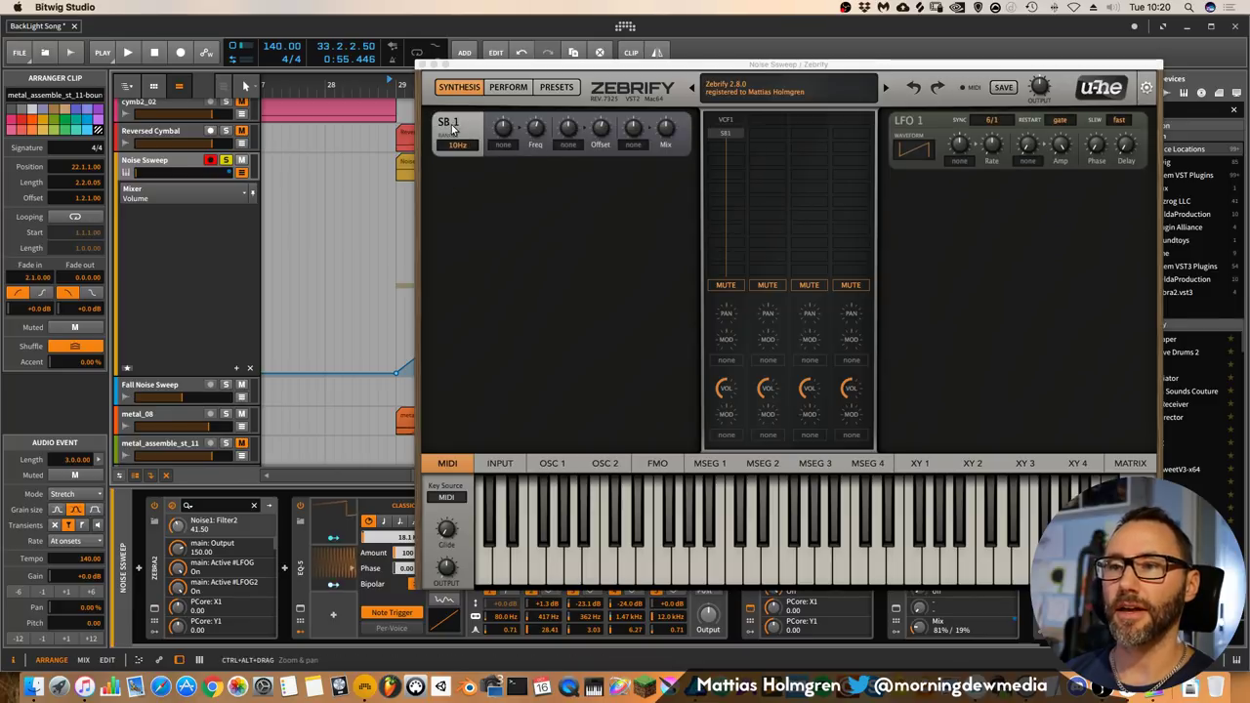
pyautogui.click(423, 67)
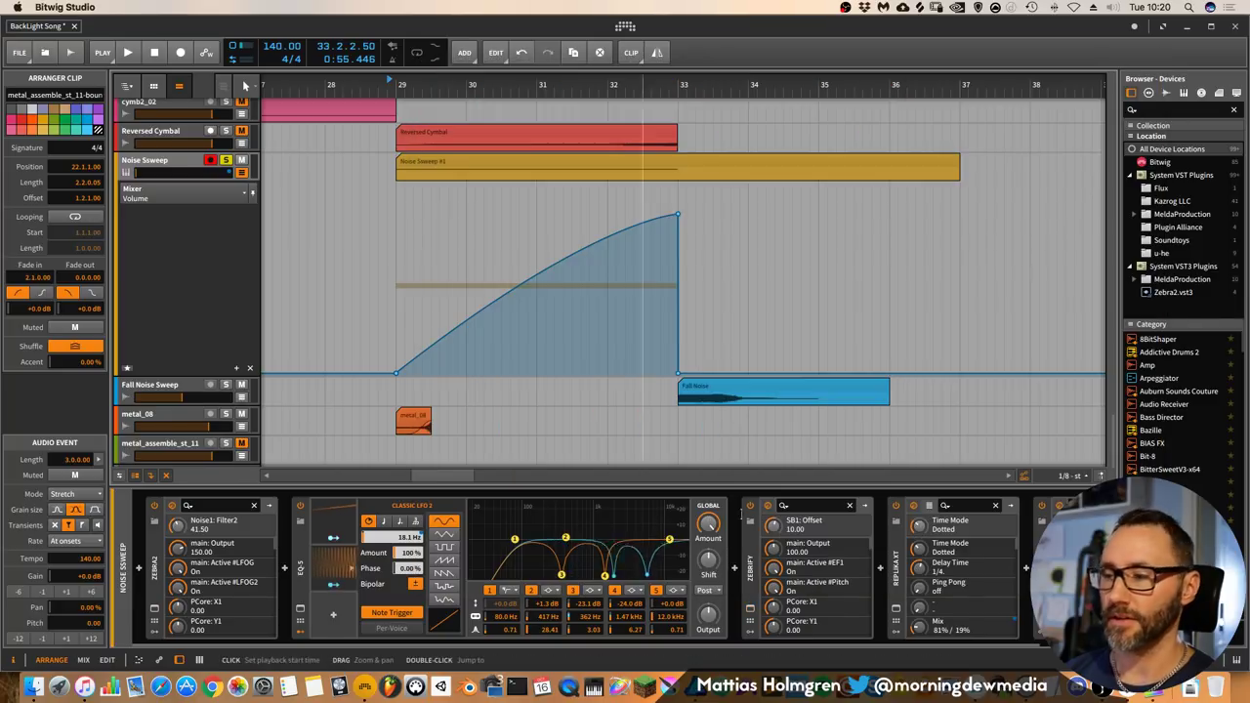
pyautogui.click(899, 580)
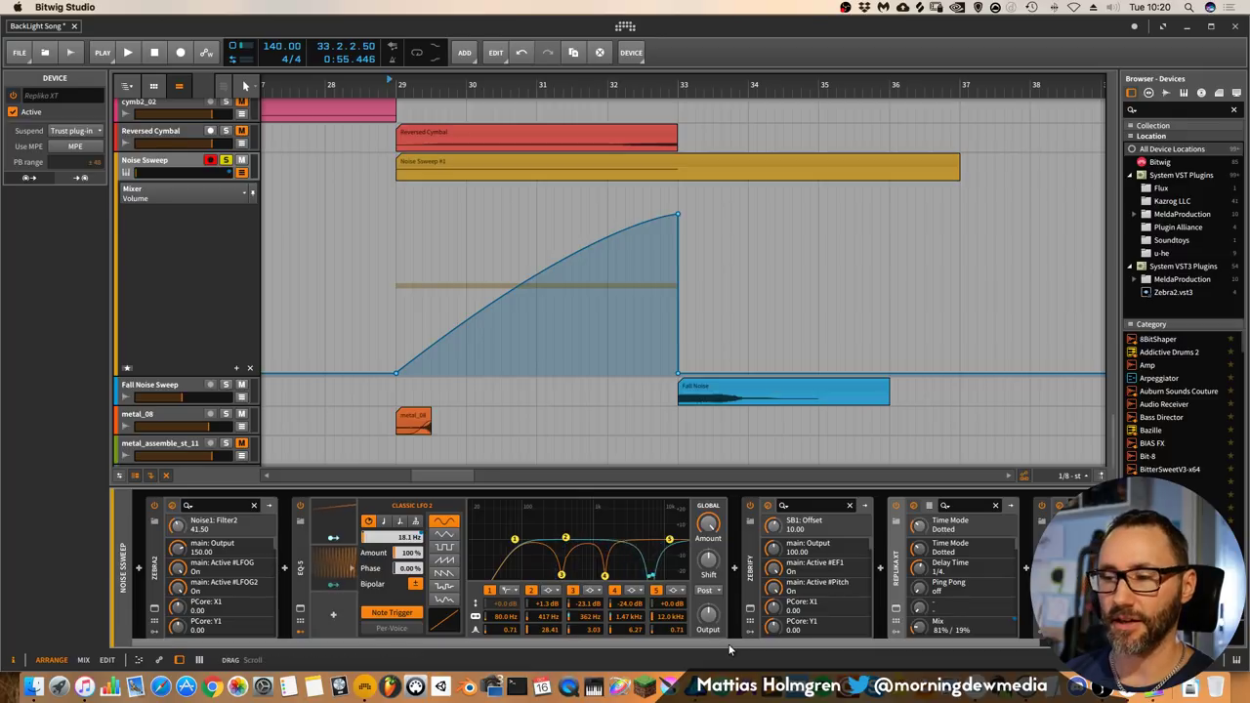
pyautogui.moveTo(732, 649); pyautogui.dragTo(870, 649)
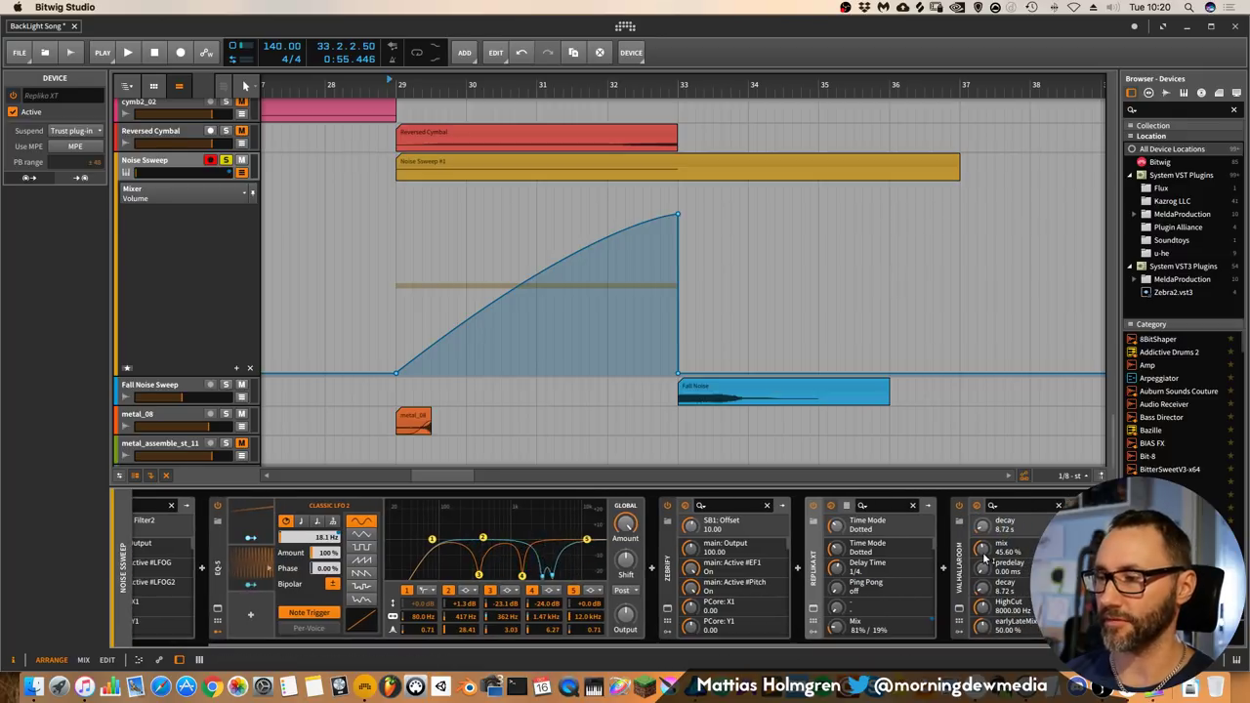
# - Display the ValhallaRoom decay automation on the Noise Sweep track and examine its curve around bar 33
pyautogui.click(223, 191)
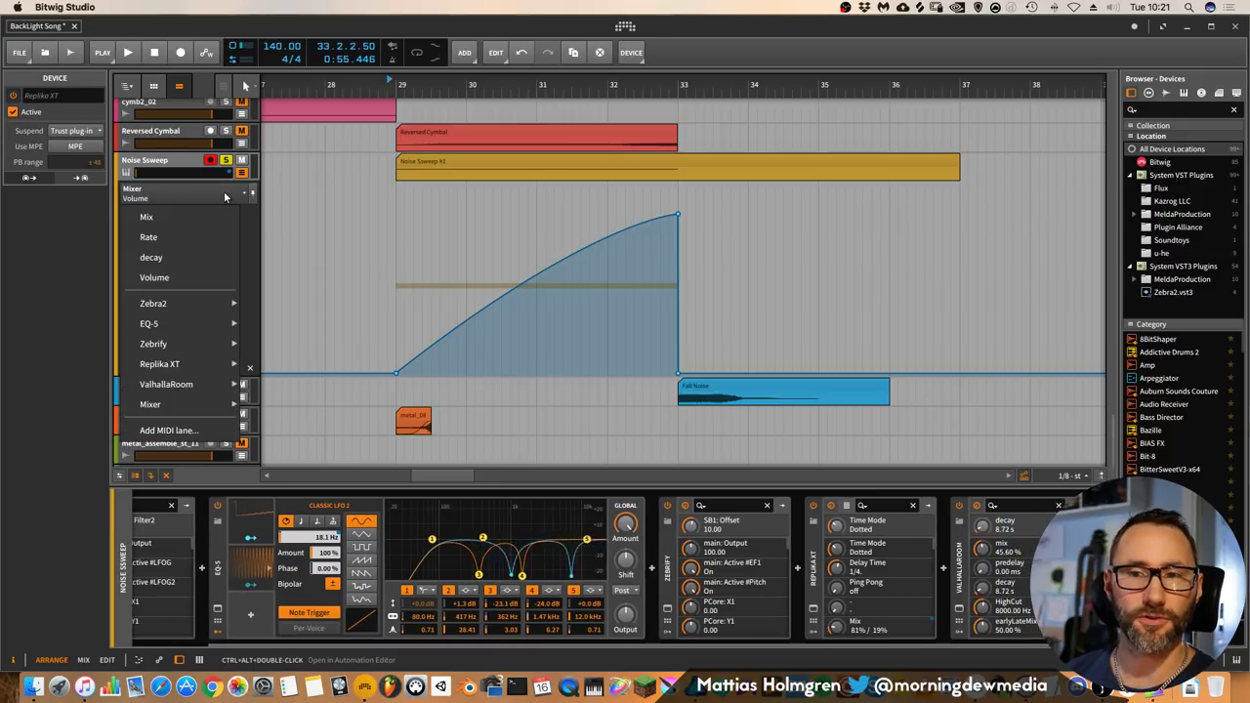
pyautogui.click(183, 253)
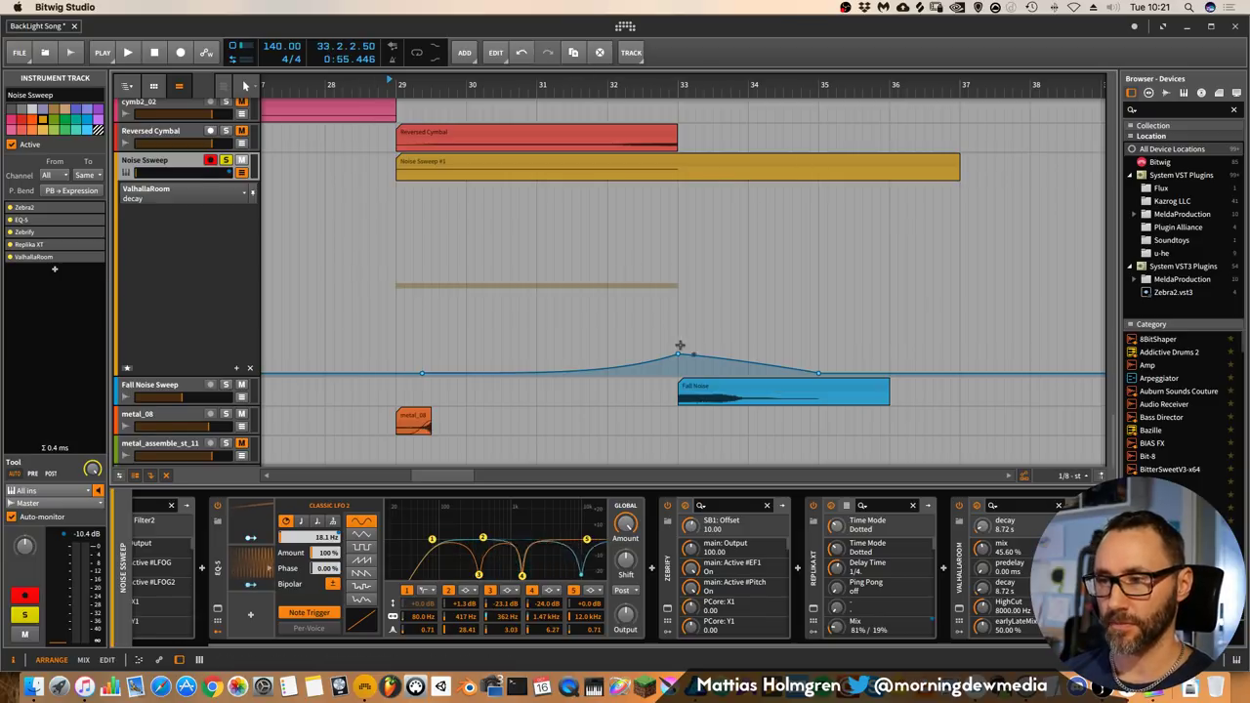
pyautogui.moveTo(676, 353)
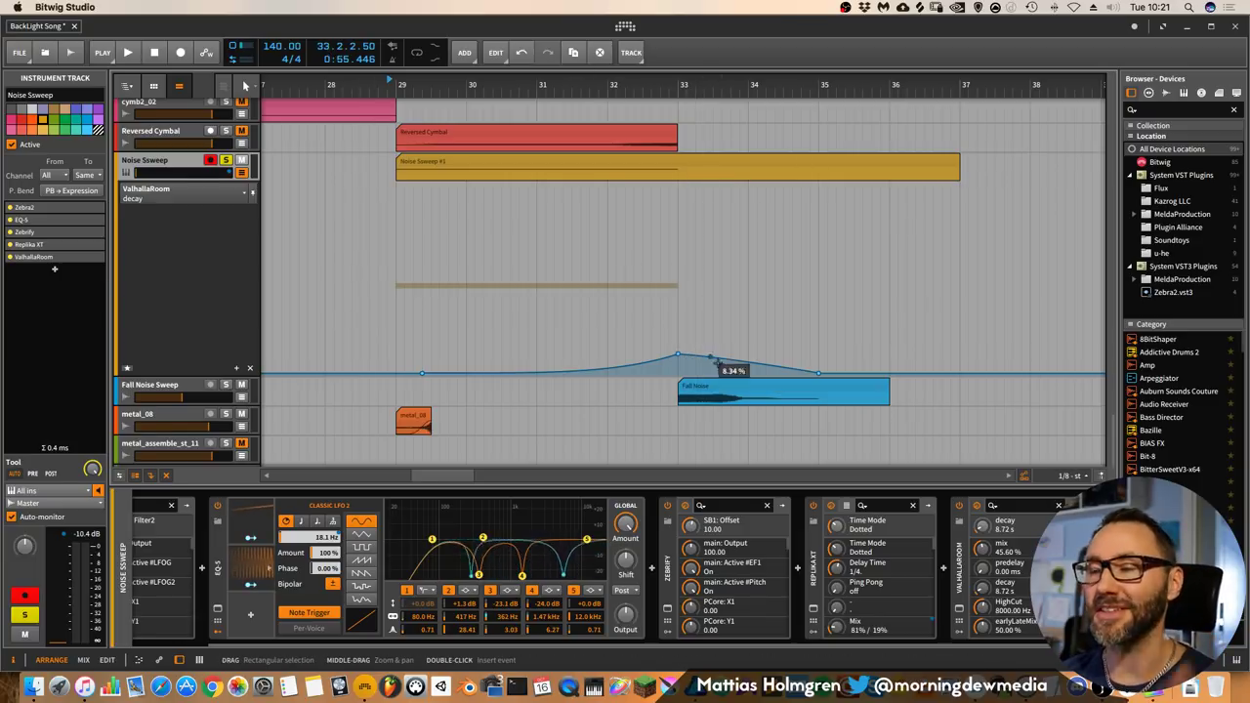
pyautogui.press('space')
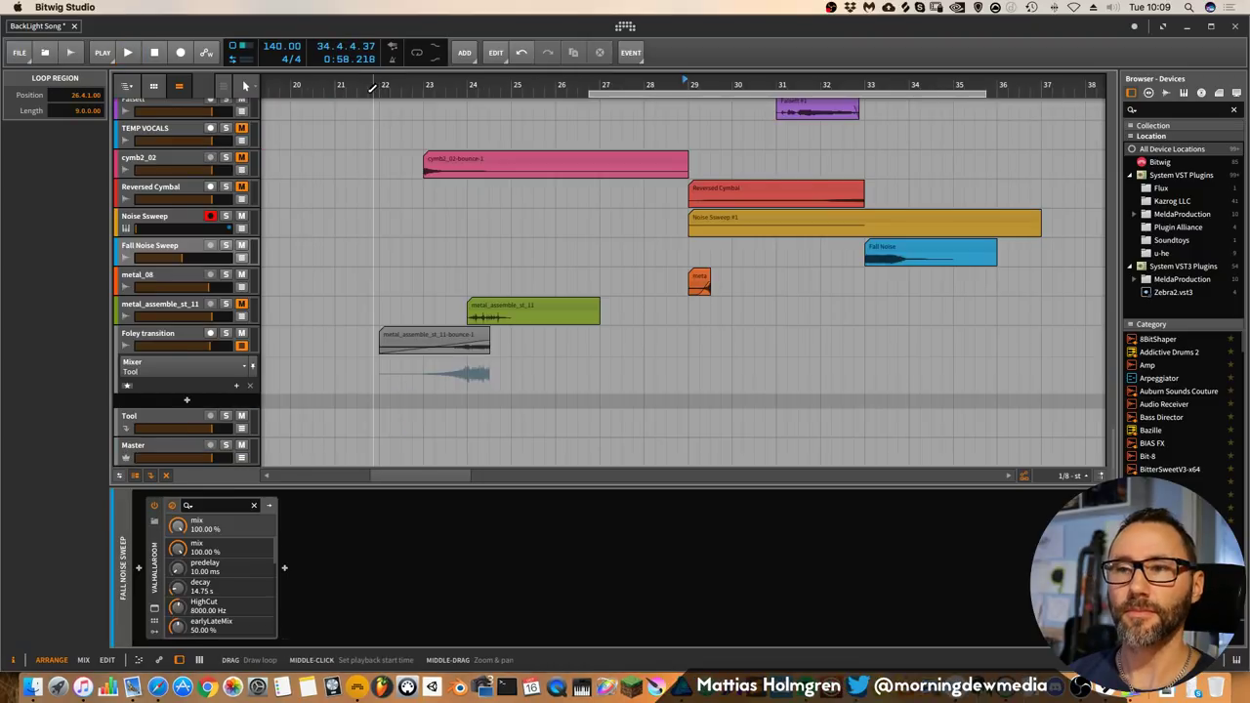
# - Set the loop region to start at 21.4.1 with a length of about 5 bars, and unmute and solo the metal_assemble_st_11 track
pyautogui.moveTo(372, 87); pyautogui.dragTo(594, 88)
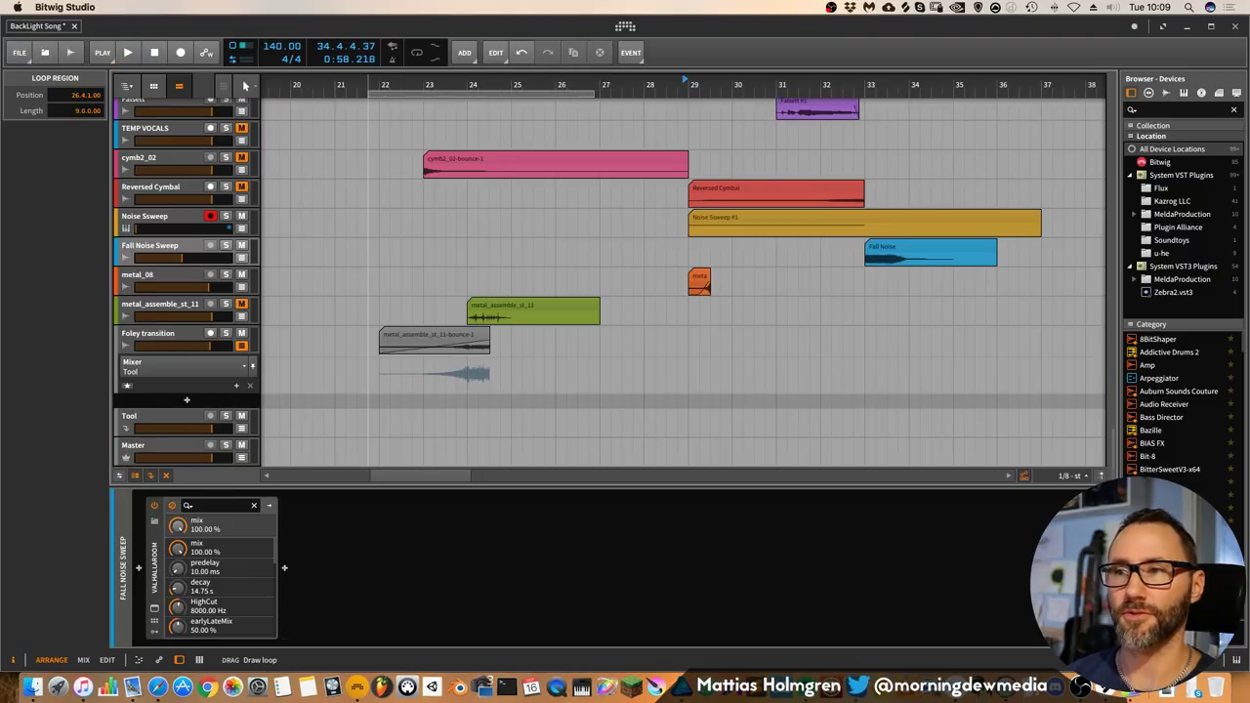
pyautogui.click(169, 308)
pyautogui.click(242, 305)
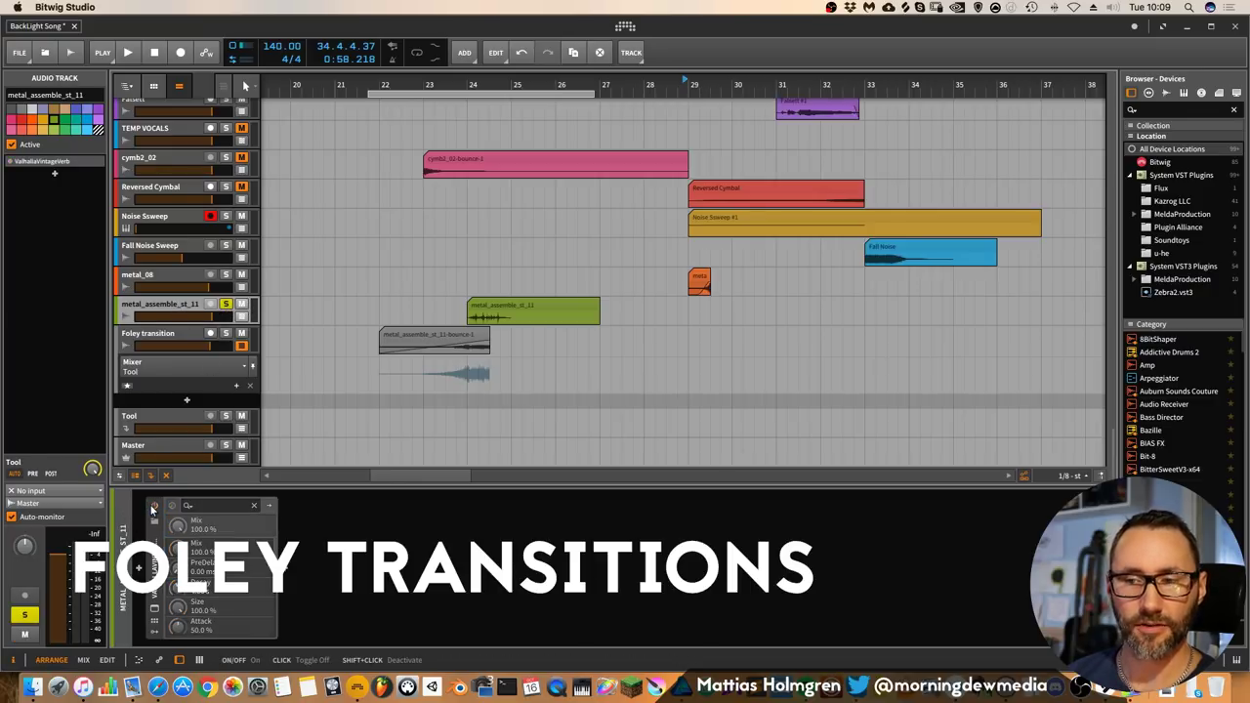
# - Listen to the metal_assemble_st_11 clip from just before bar 24 without reverb, and replay it with ValhallaVintageVerb enabled
pyautogui.click(452, 86)
pyautogui.press('space')
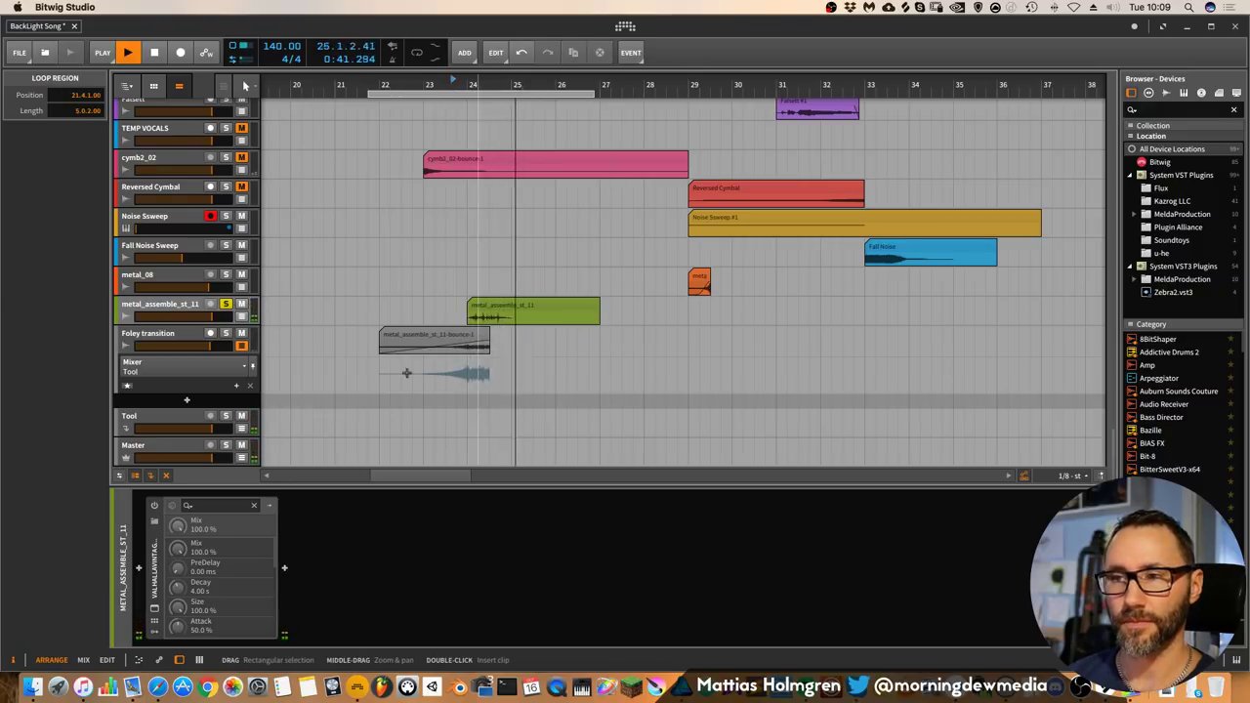
pyautogui.press('space')
pyautogui.click(153, 510)
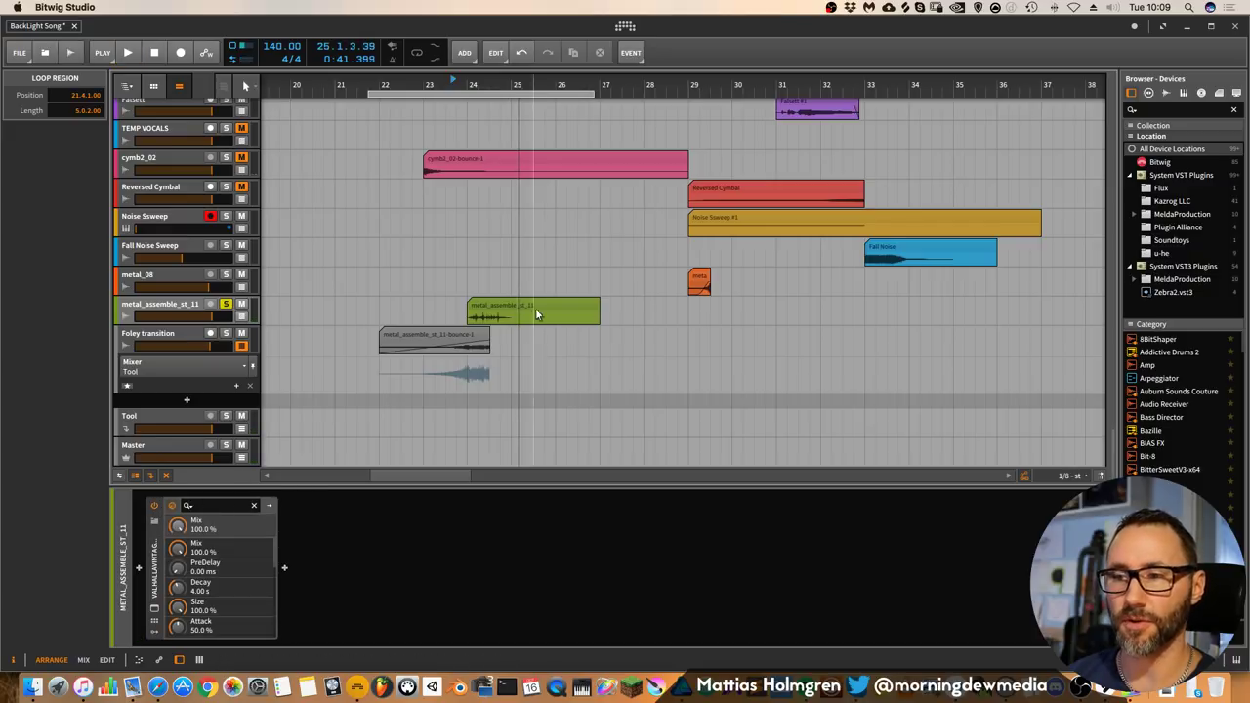
pyautogui.press('space')
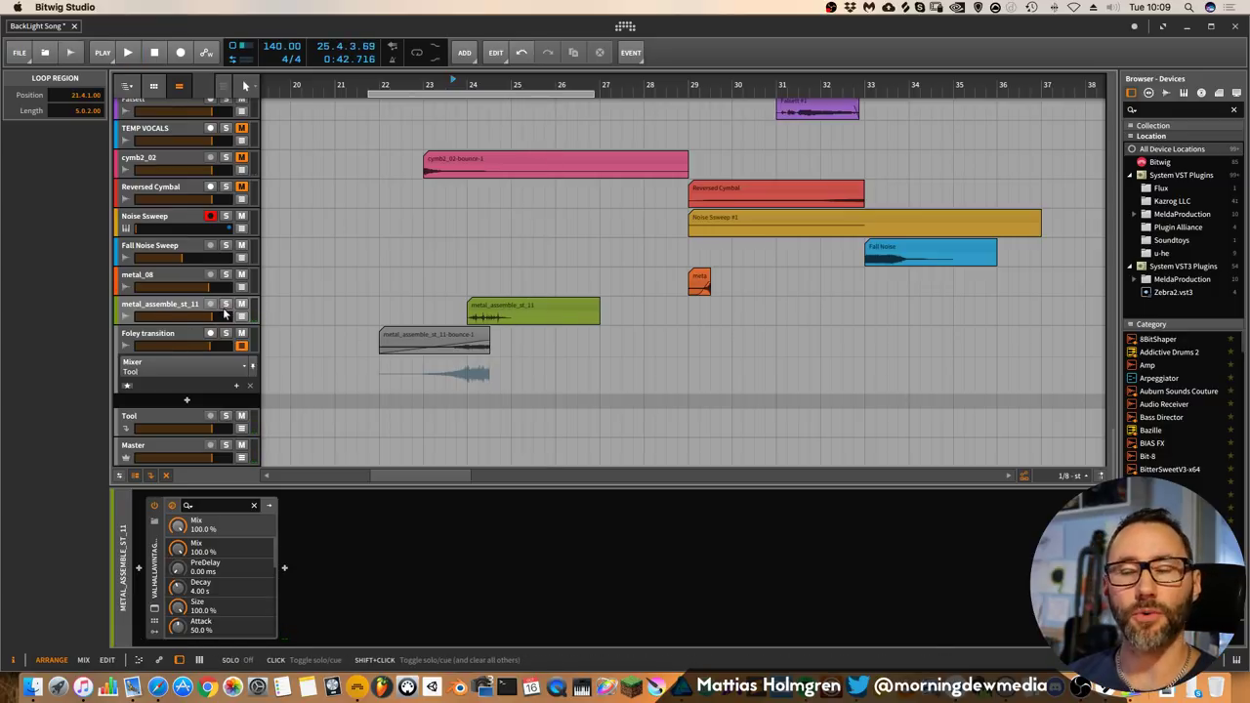
# - Select the Foley transition track and its bounced clip, and listen to it in the full mix from bar 21
pyautogui.click(229, 352)
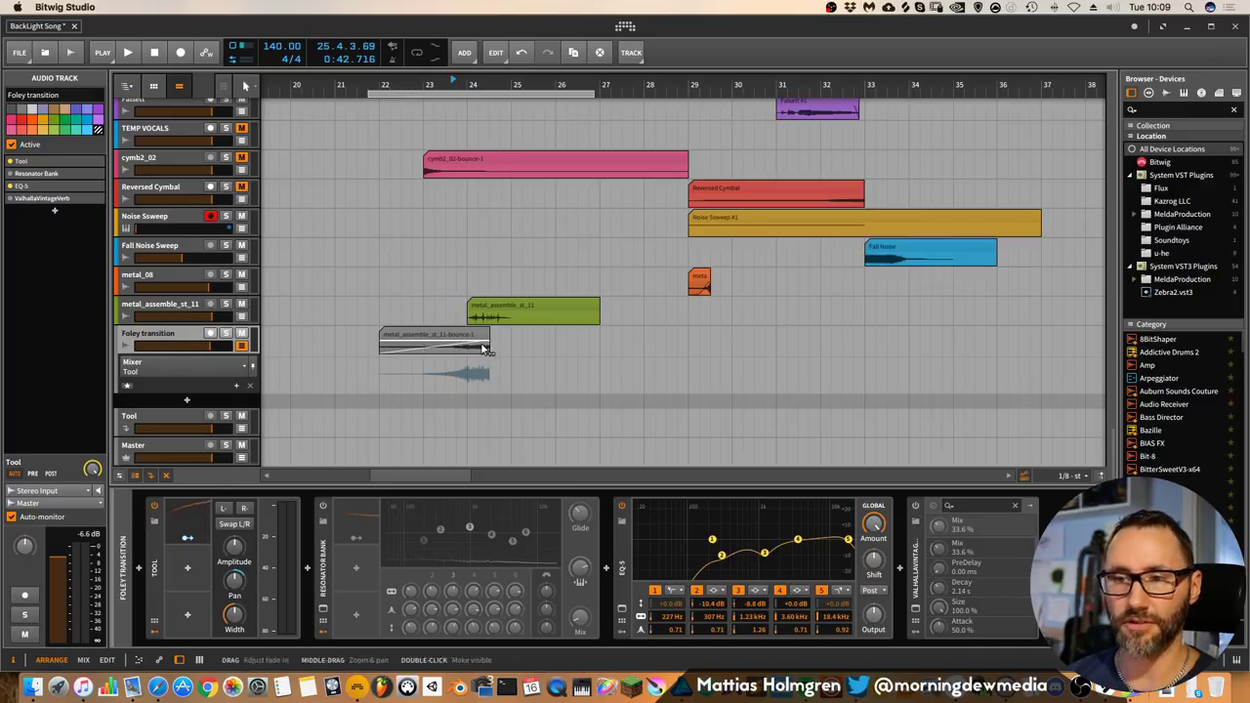
pyautogui.click(433, 334)
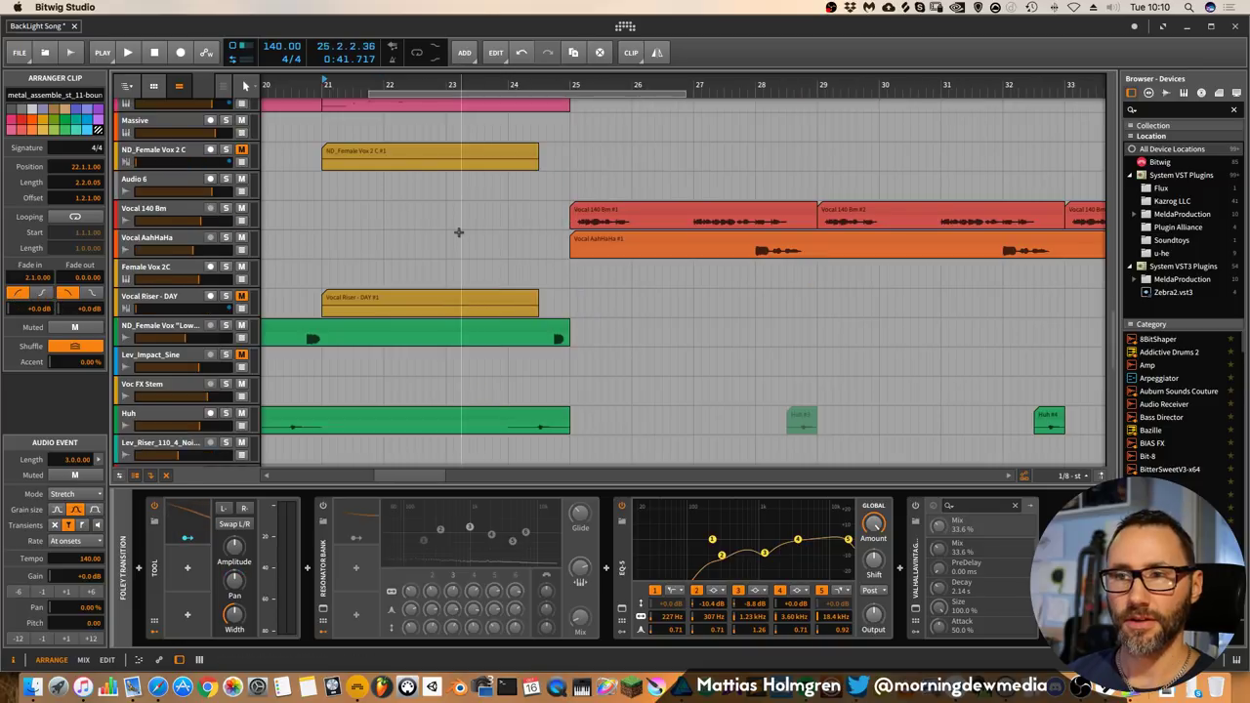
pyautogui.scroll(-10, 458, 232)
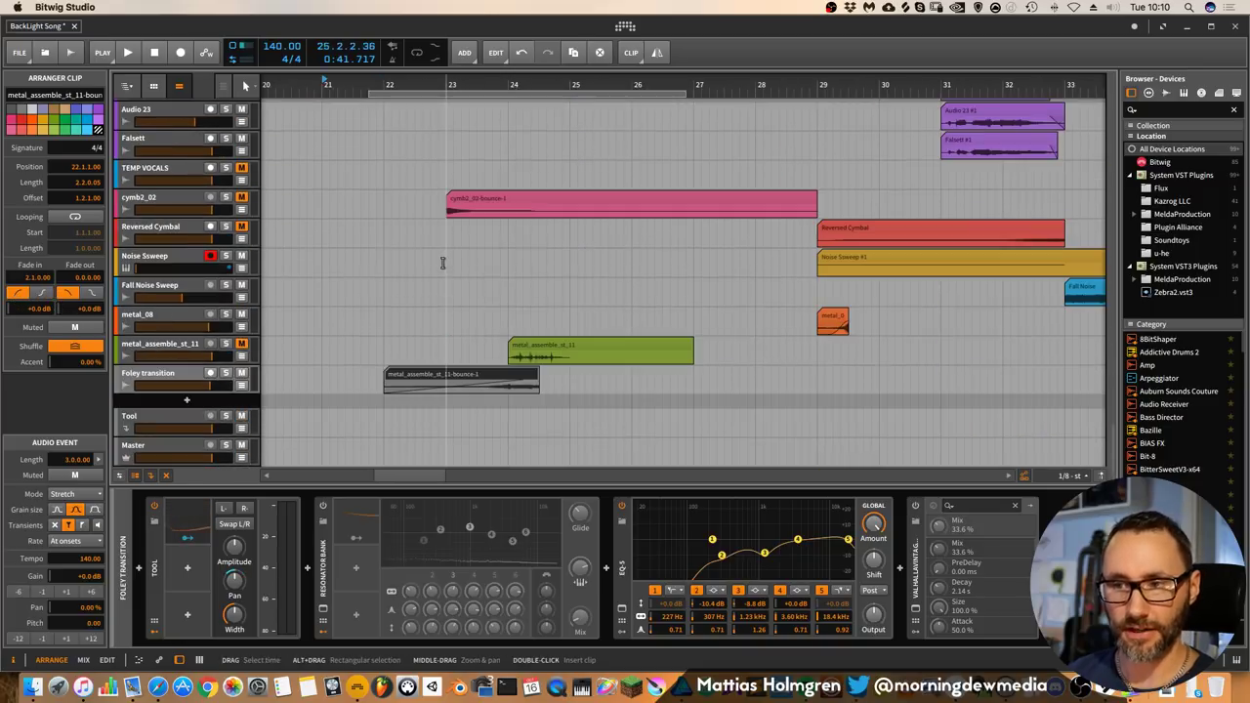
pyautogui.press('space')
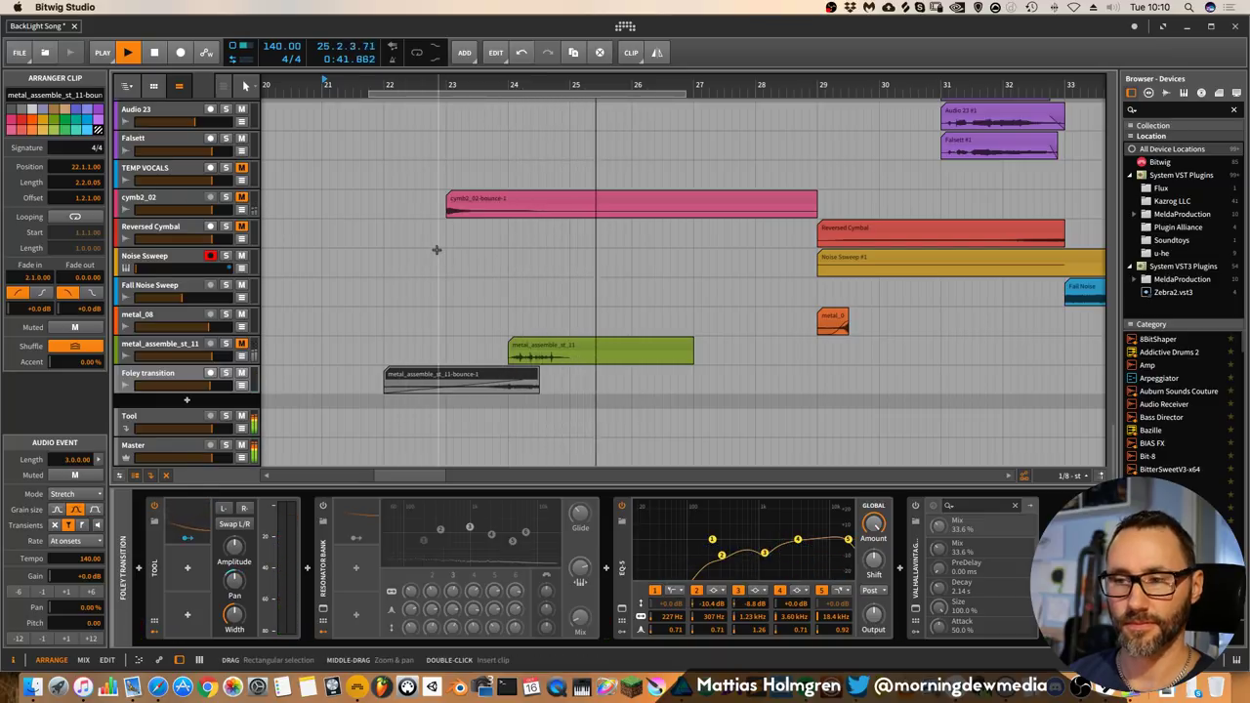
pyautogui.press('space')
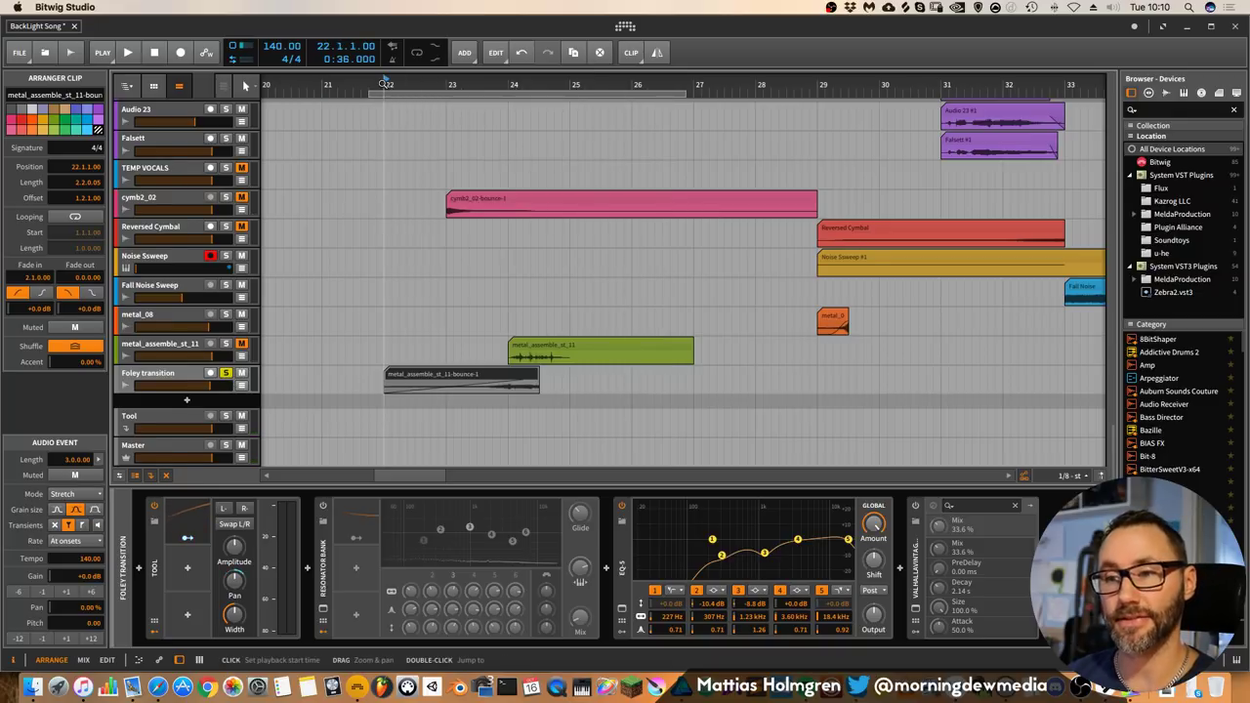
# - Play the soloed Foley transition from bar 22, and replay it with the Resonator Bank enabled before unsoloing the track
pyautogui.press('space')
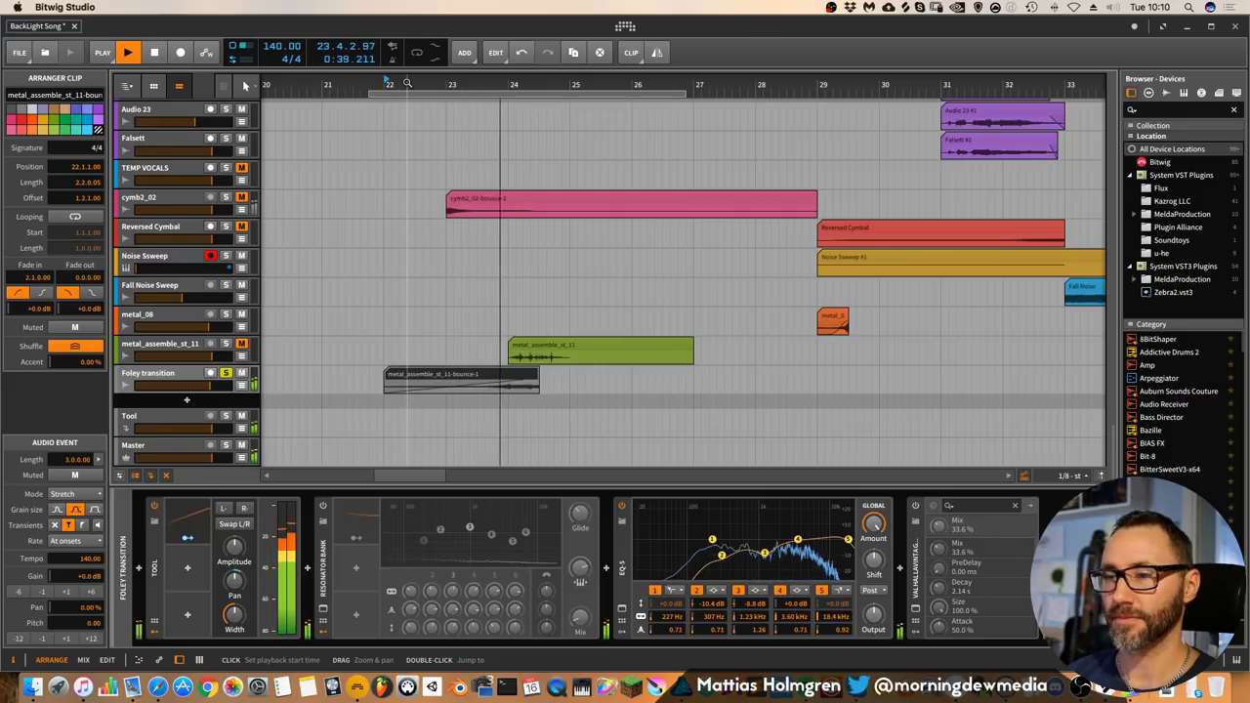
pyautogui.press('space')
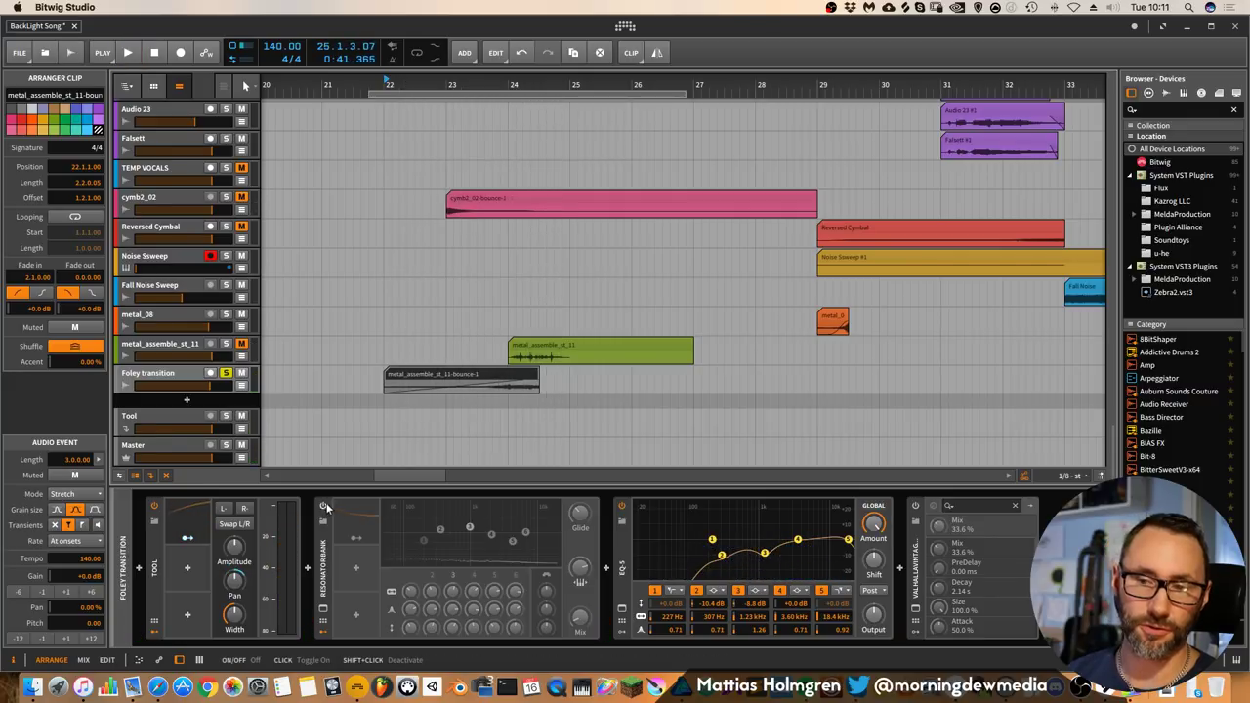
pyautogui.click(323, 505)
pyautogui.press('space')
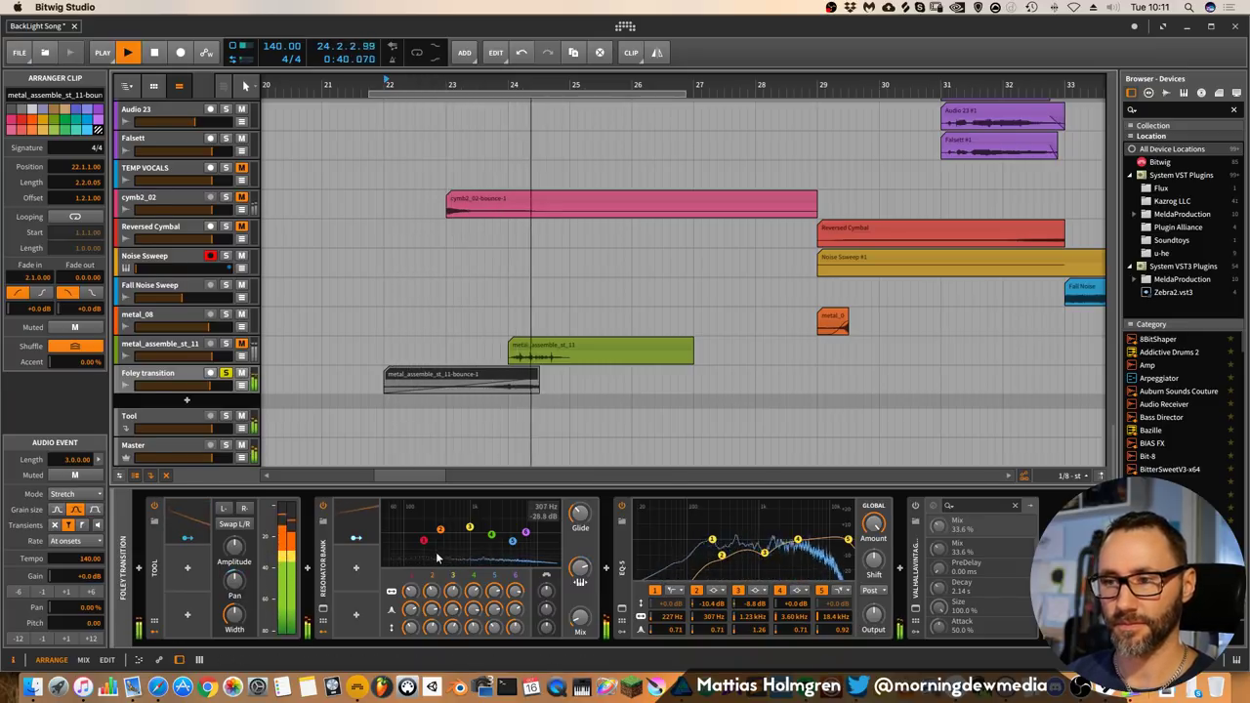
pyautogui.press('space')
pyautogui.click(224, 375)
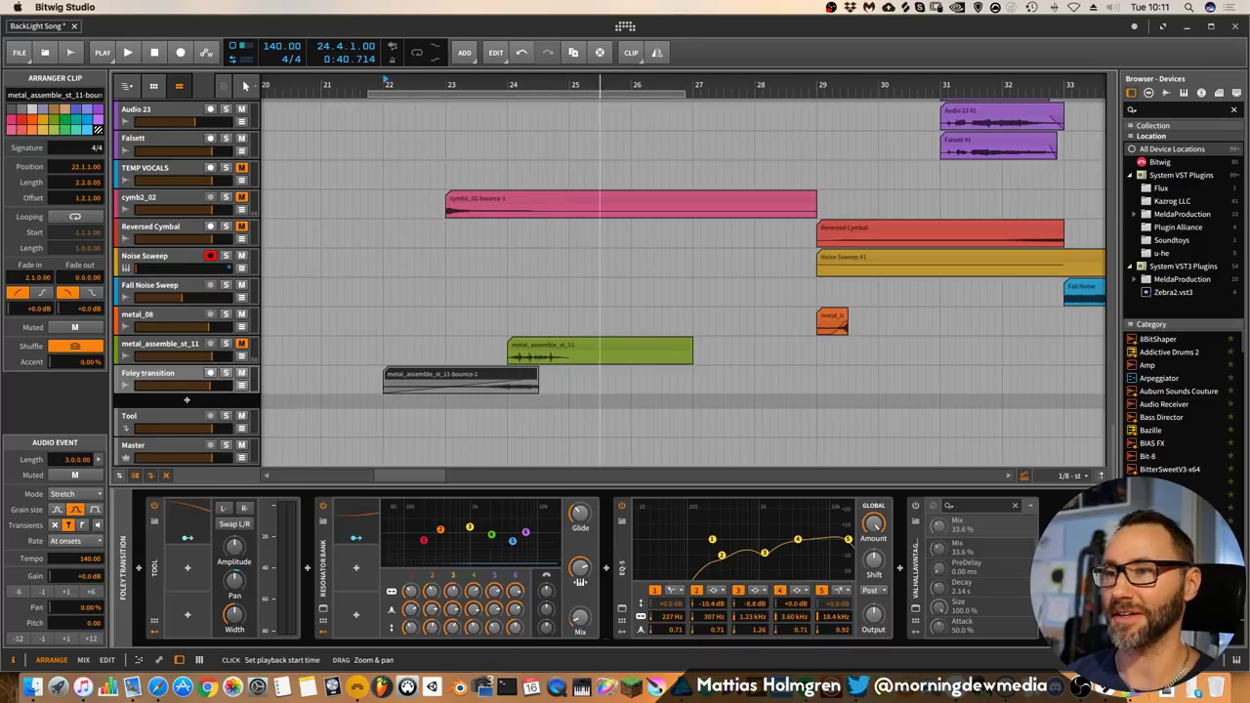
# - Listen to the soloed Downer Pitch Down Effect clip at bar 73 and unsolo the Downer FX track
pyautogui.moveTo(600, 85); pyautogui.dragTo(444, 73)
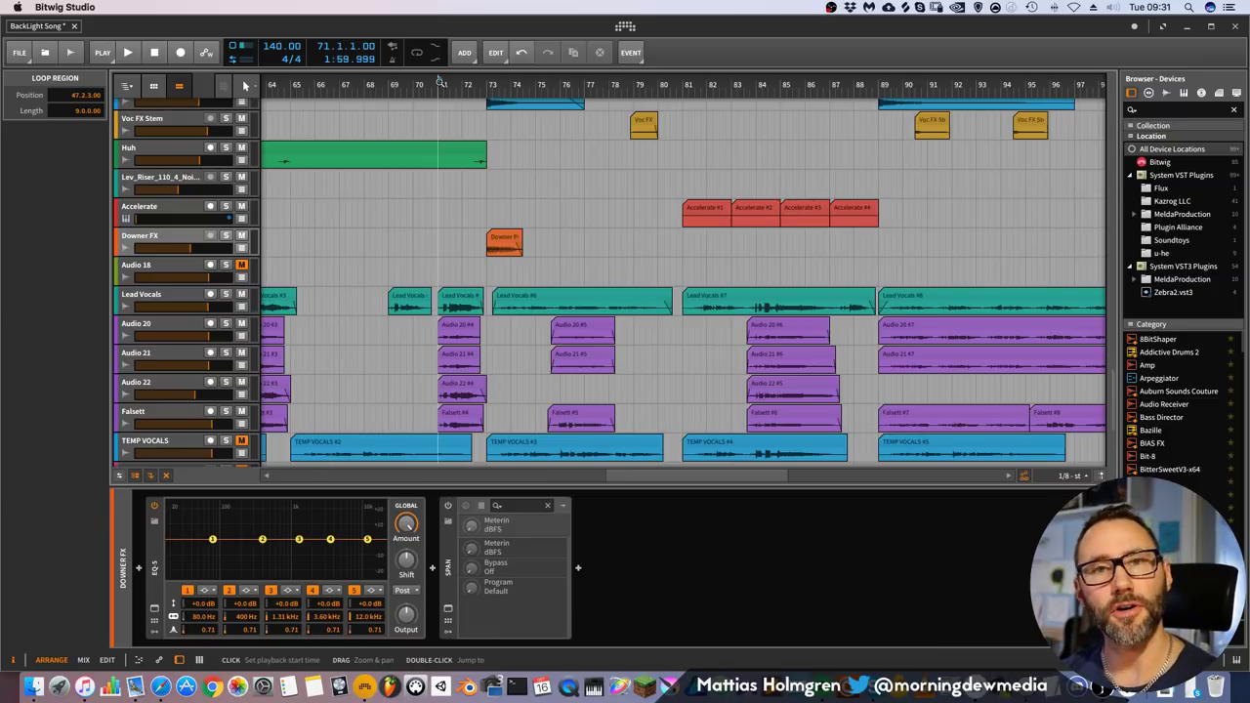
pyautogui.moveTo(579, 83); pyautogui.dragTo(580, 105)
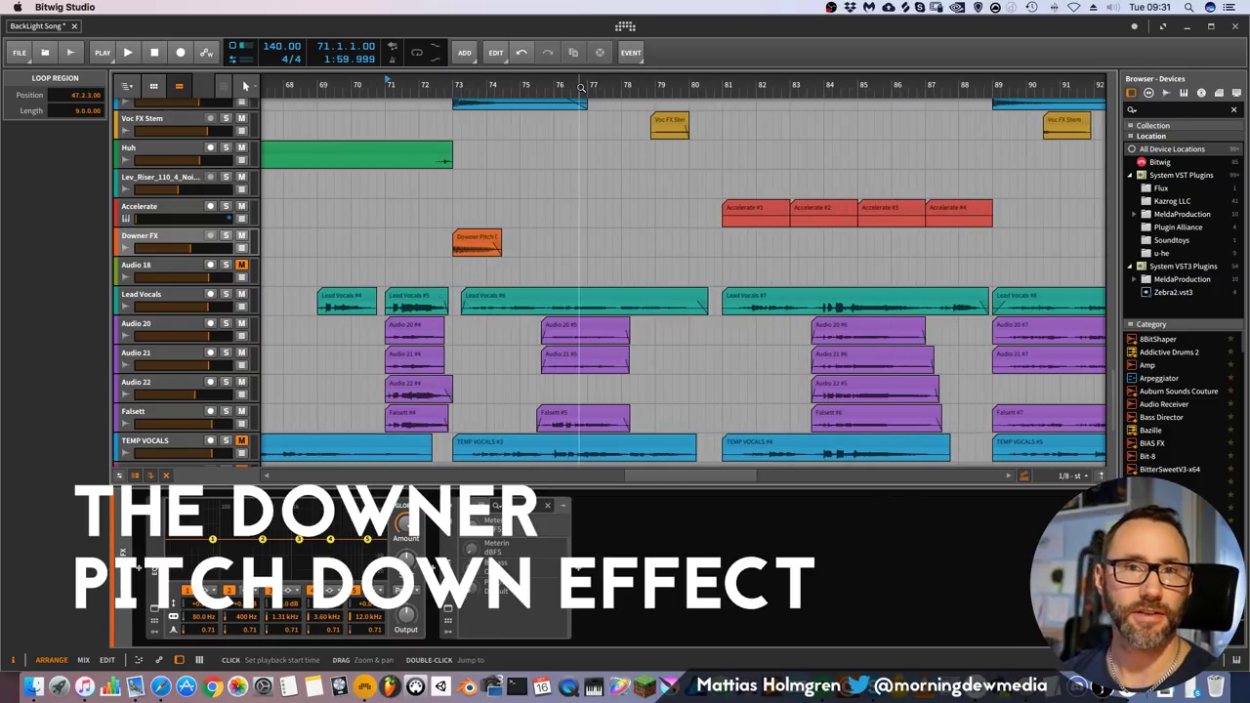
pyautogui.moveTo(581, 86); pyautogui.dragTo(584, 89)
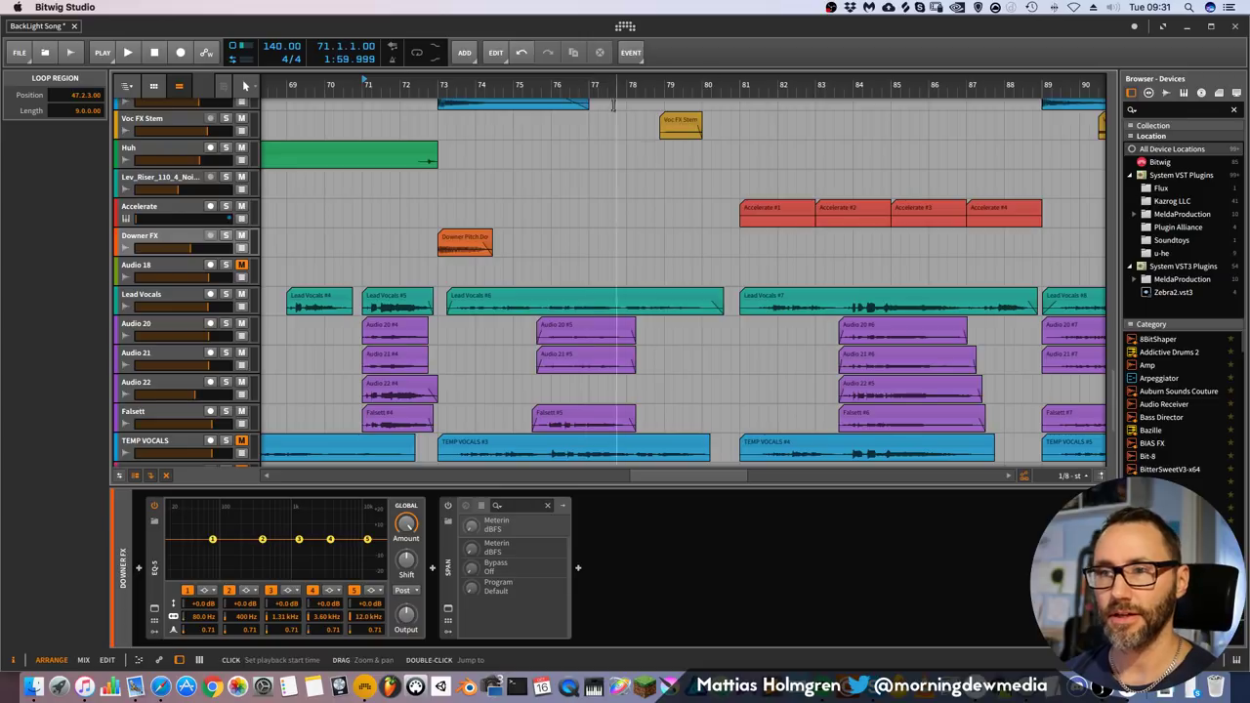
pyautogui.moveTo(442, 85); pyautogui.dragTo(445, 87)
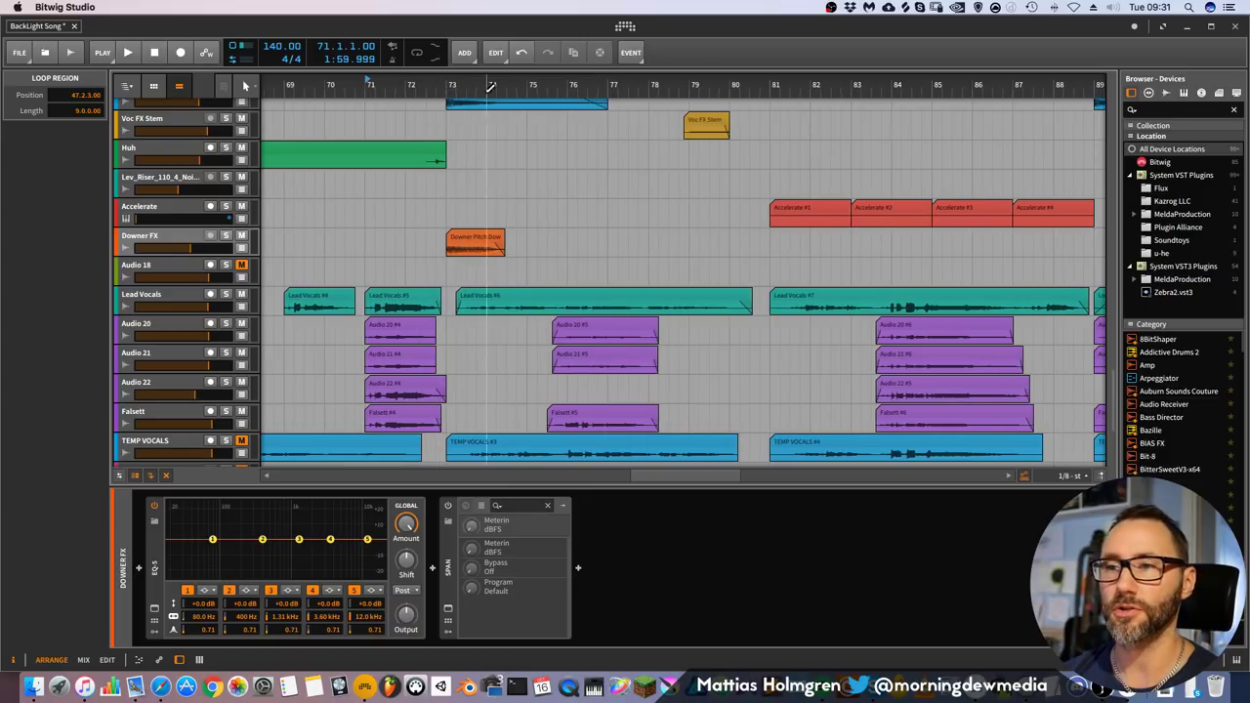
pyautogui.moveTo(502, 86); pyautogui.dragTo(534, 102)
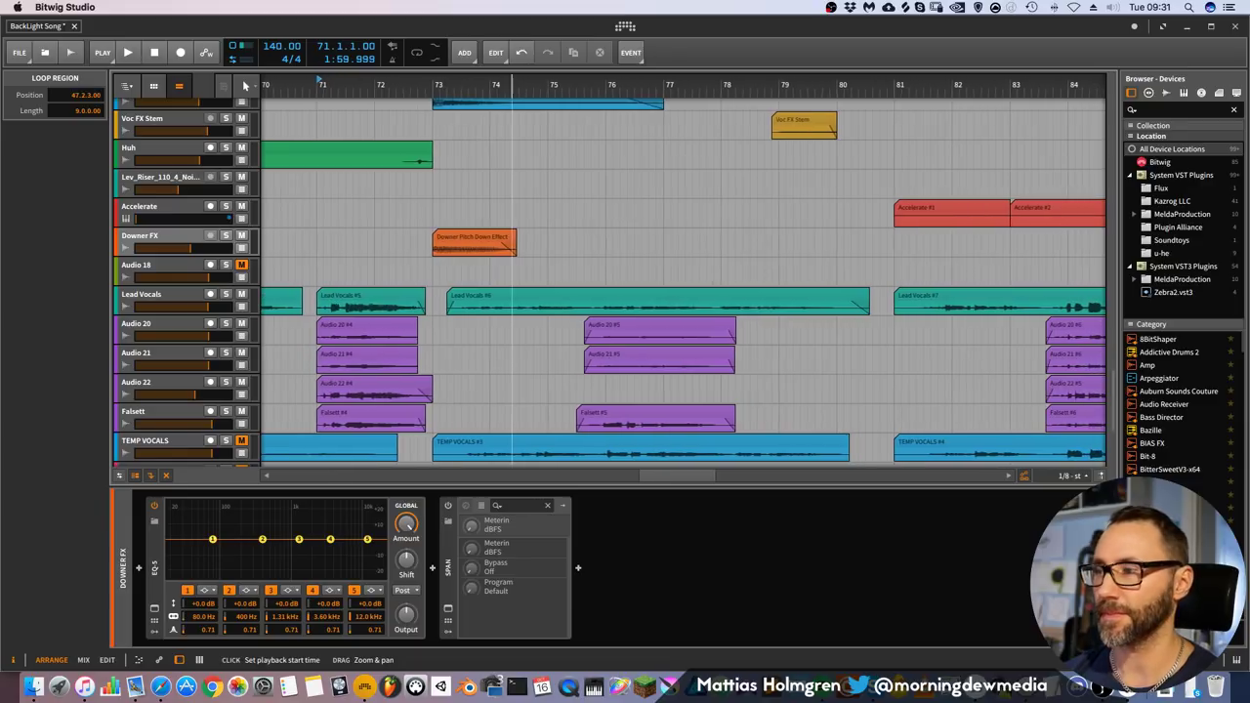
pyautogui.moveTo(512, 84); pyautogui.dragTo(517, 78)
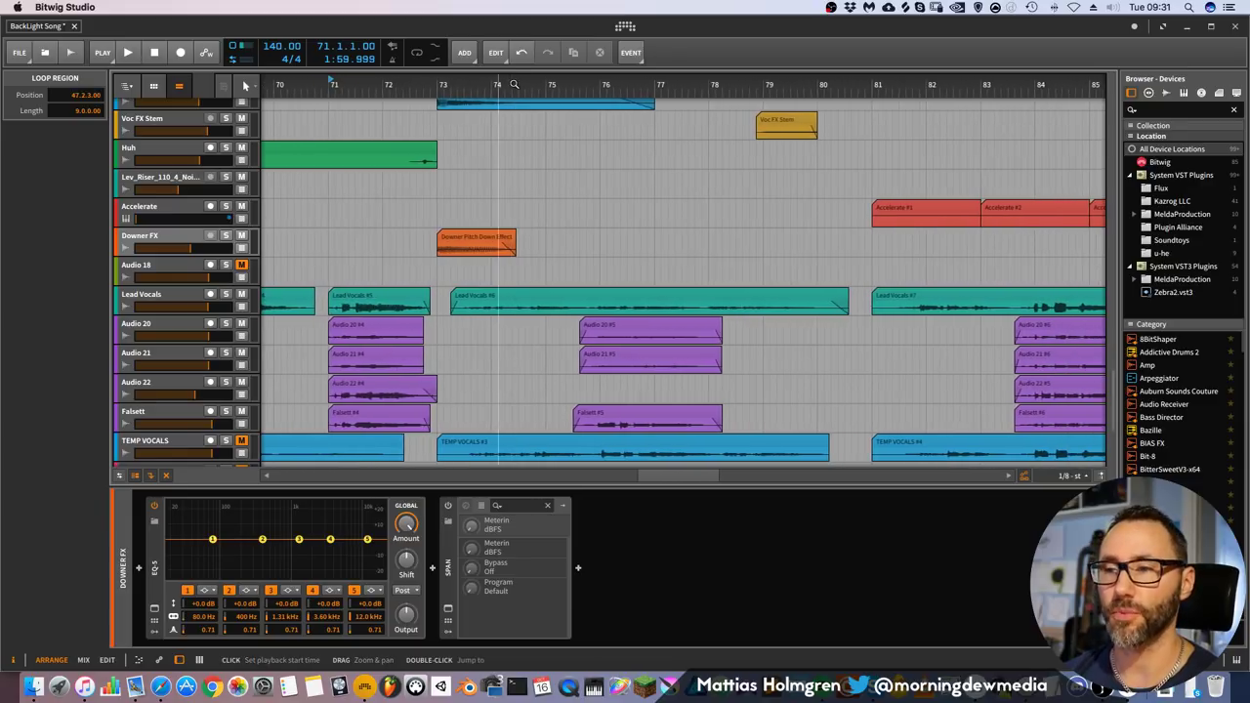
pyautogui.click(184, 236)
pyautogui.moveTo(518, 80); pyautogui.dragTo(552, 86)
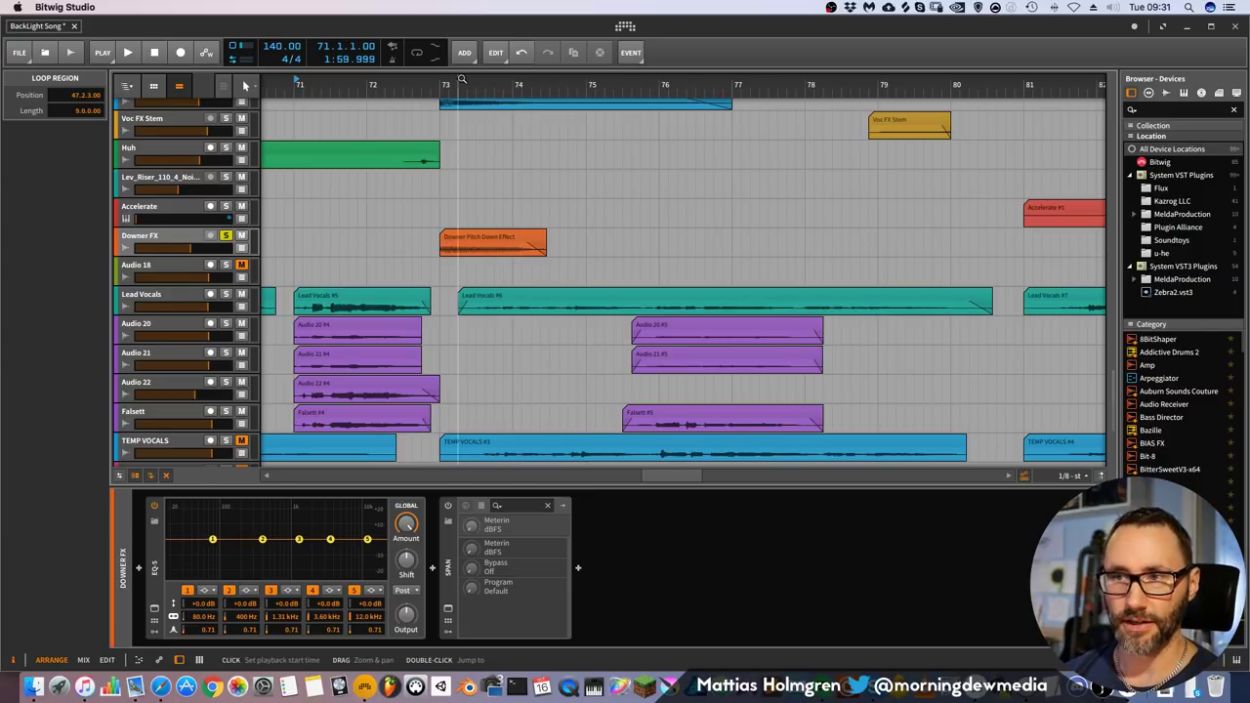
pyautogui.moveTo(463, 88); pyautogui.dragTo(514, 84)
pyautogui.press('space')
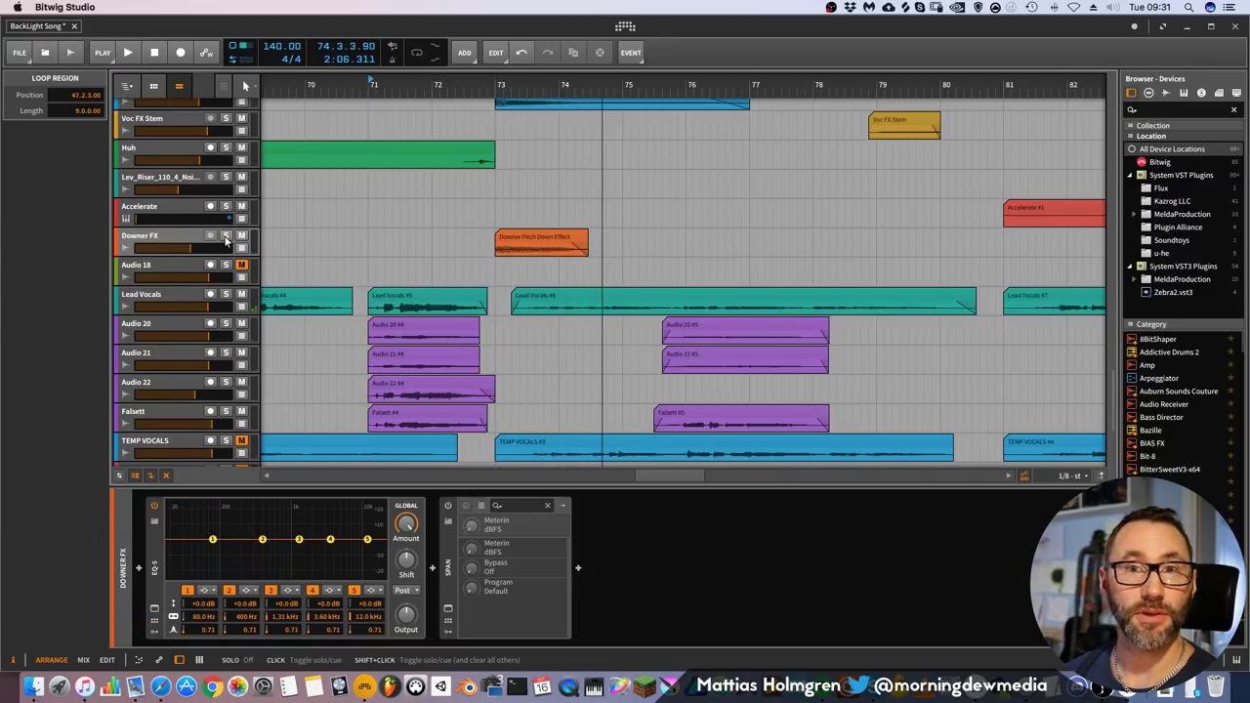
# - Play the downer effect in the full mix from bar 71, including the section up to bar 79
pyautogui.press('space')
pyautogui.hscroll(2, 648, 196)
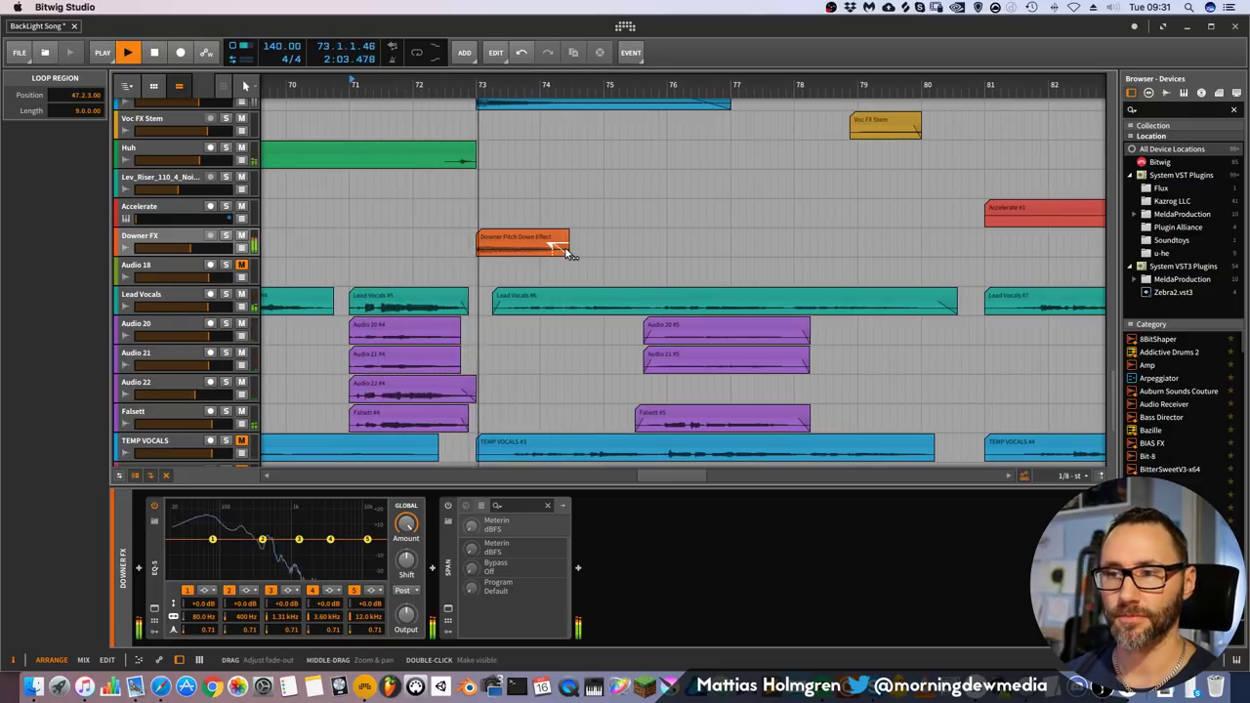
pyautogui.moveTo(658, 84); pyautogui.dragTo(608, 90)
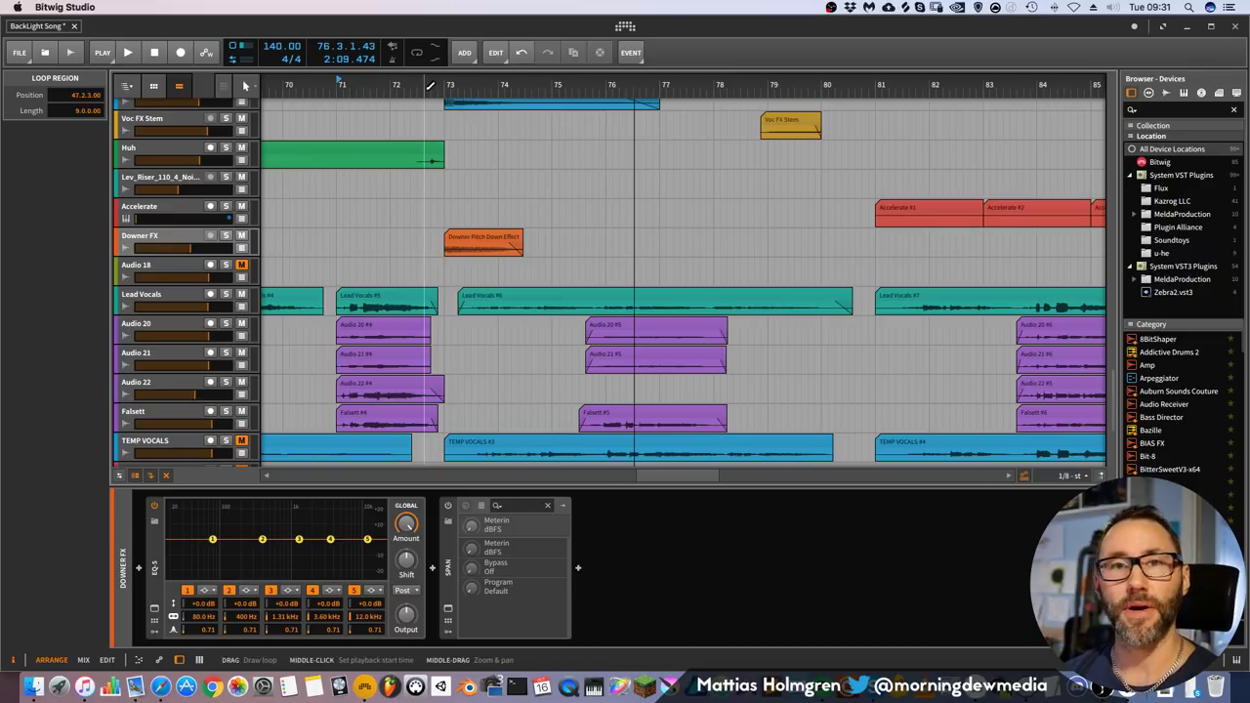
pyautogui.press('space')
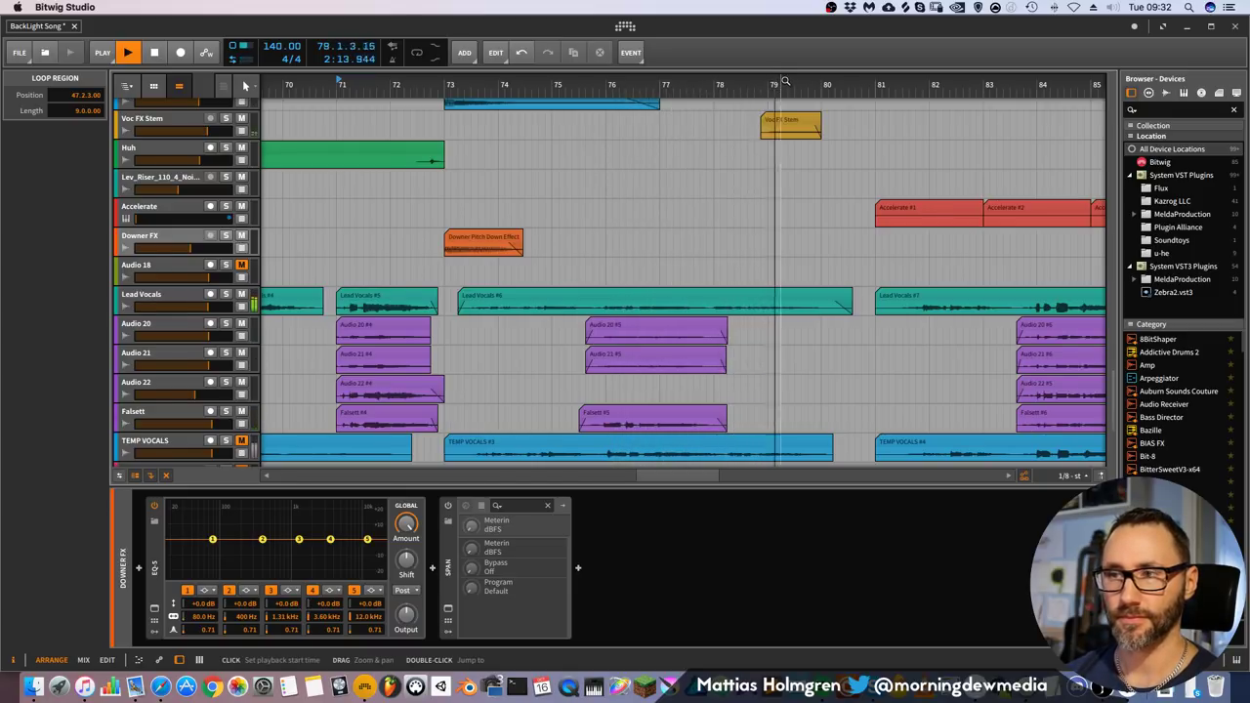
pyautogui.press('space')
pyautogui.click(169, 243)
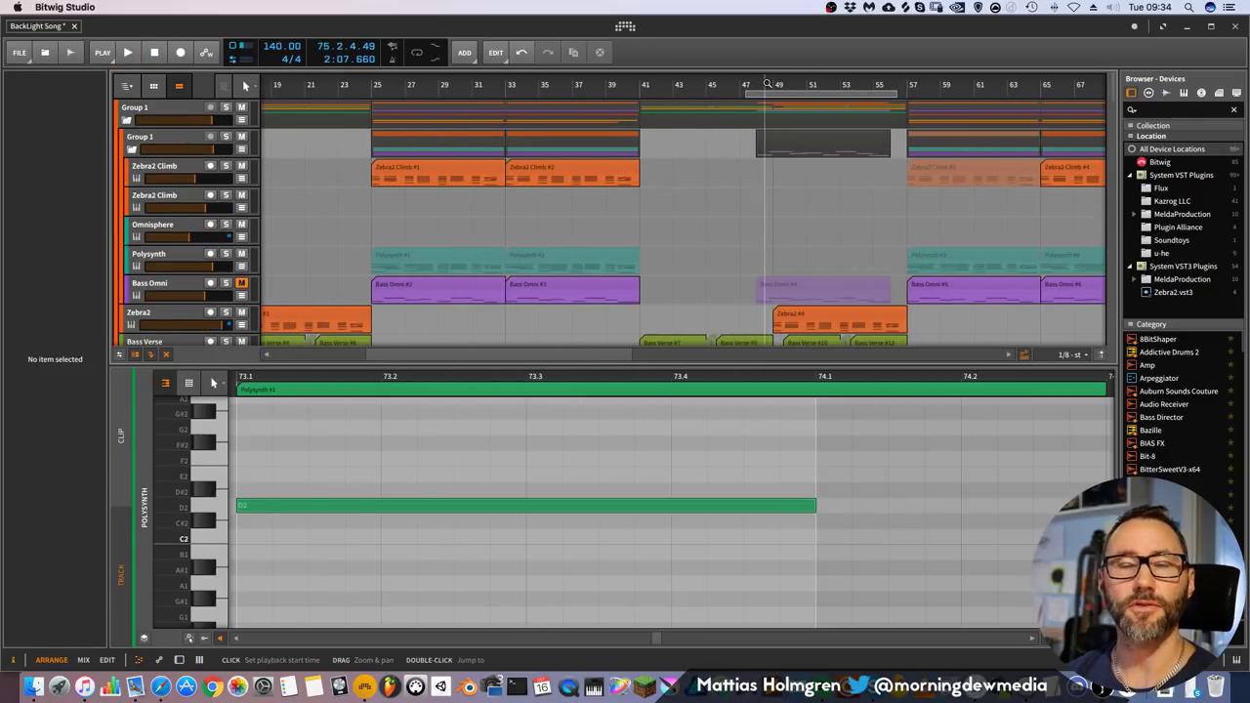
# - Set the loop region around the drum break before bar 41 to start at 35.1.1 with a length of 8 bars
pyautogui.moveTo(687, 86); pyautogui.dragTo(626, 94)
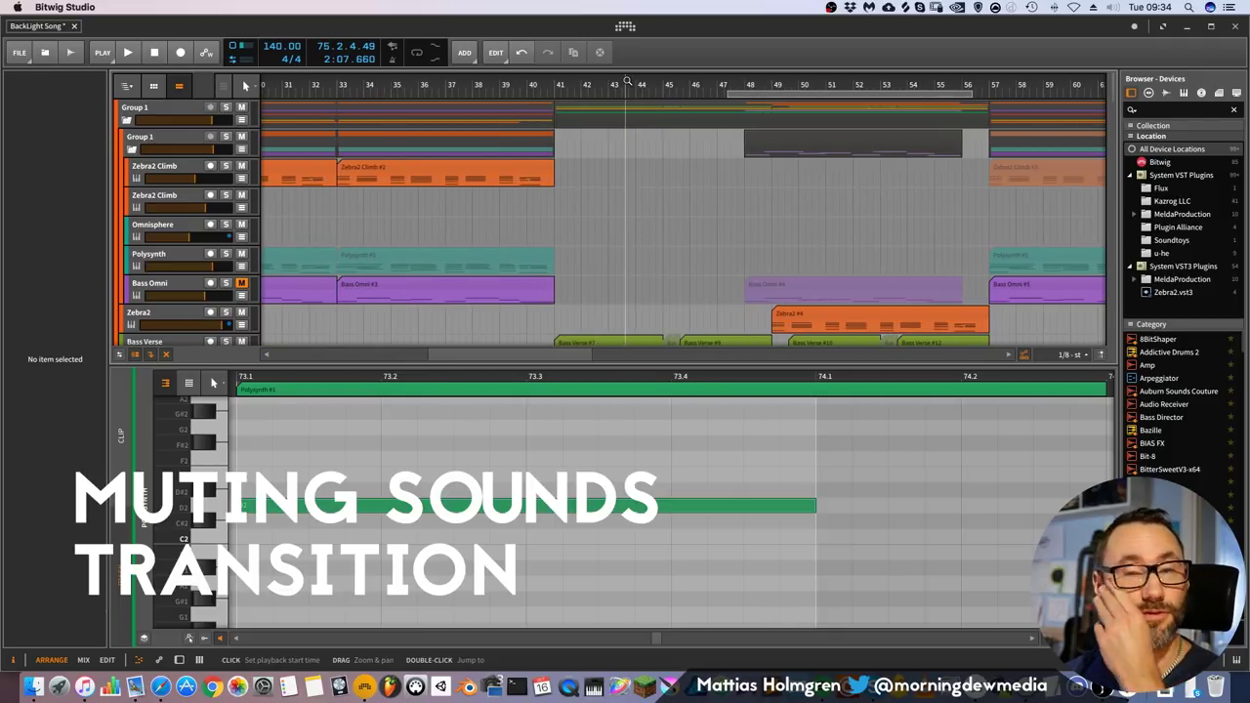
pyautogui.click(528, 118)
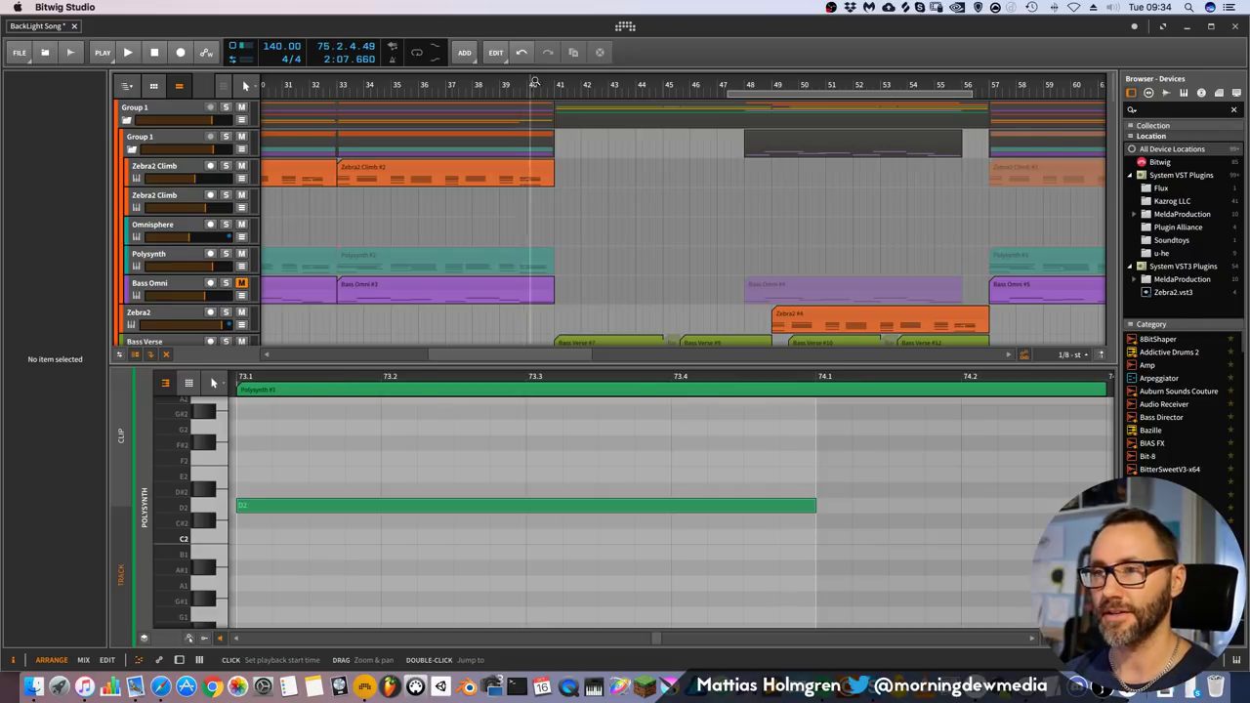
pyautogui.hscroll(3, 534, 107)
pyautogui.scroll(-5, 532, 135)
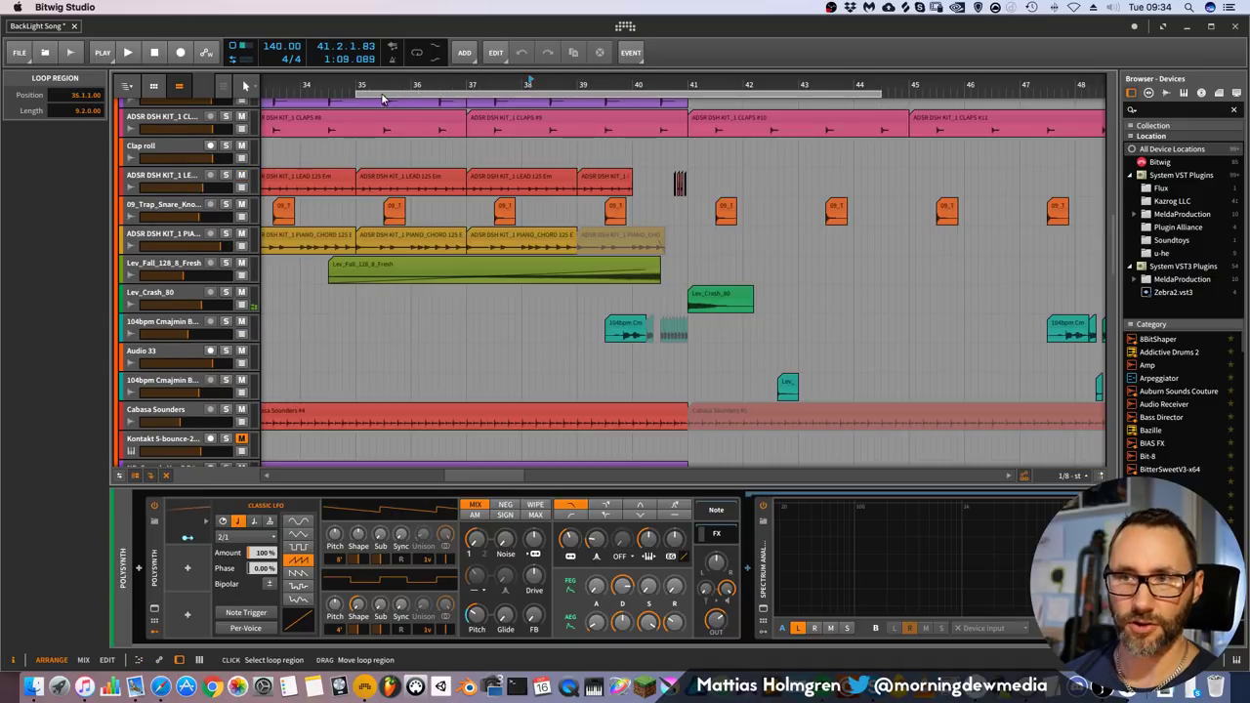
pyautogui.moveTo(879, 94); pyautogui.dragTo(697, 96)
pyautogui.moveTo(913, 98); pyautogui.dragTo(805, 111)
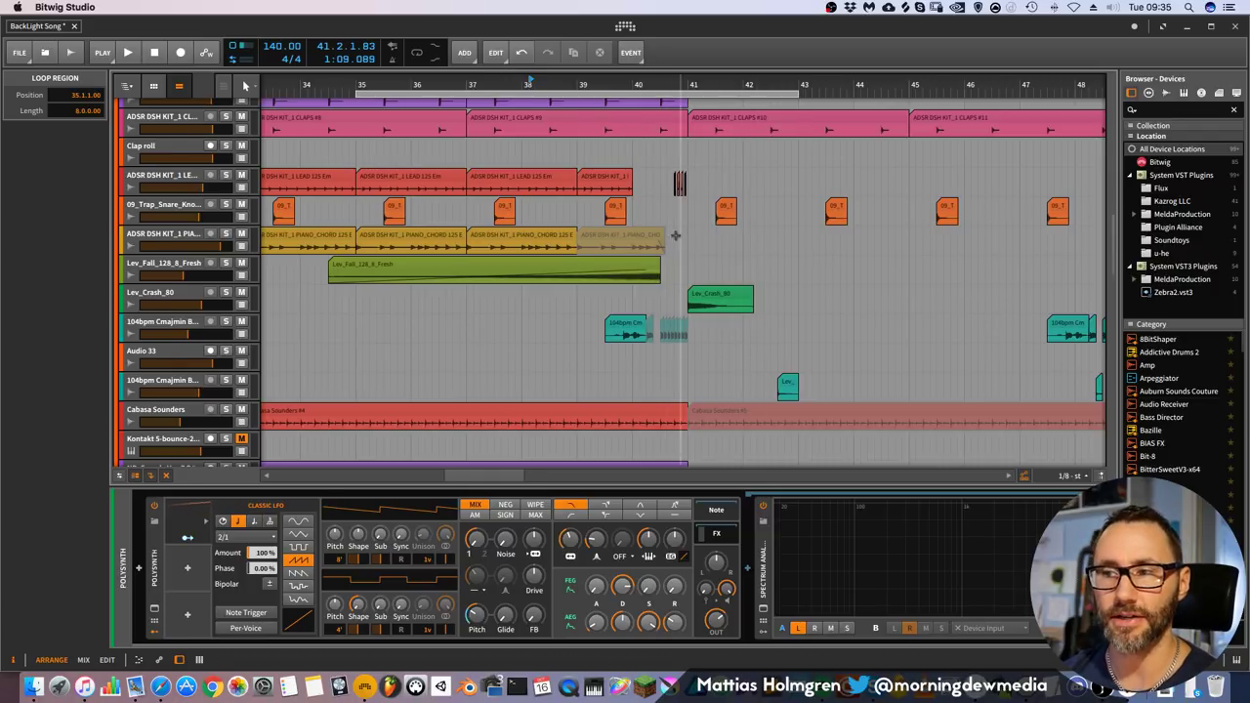
# - Set the playback start to bar 35 and listen to the drum tracks through the muted section before bar 41
pyautogui.scroll(1, 652, 185)
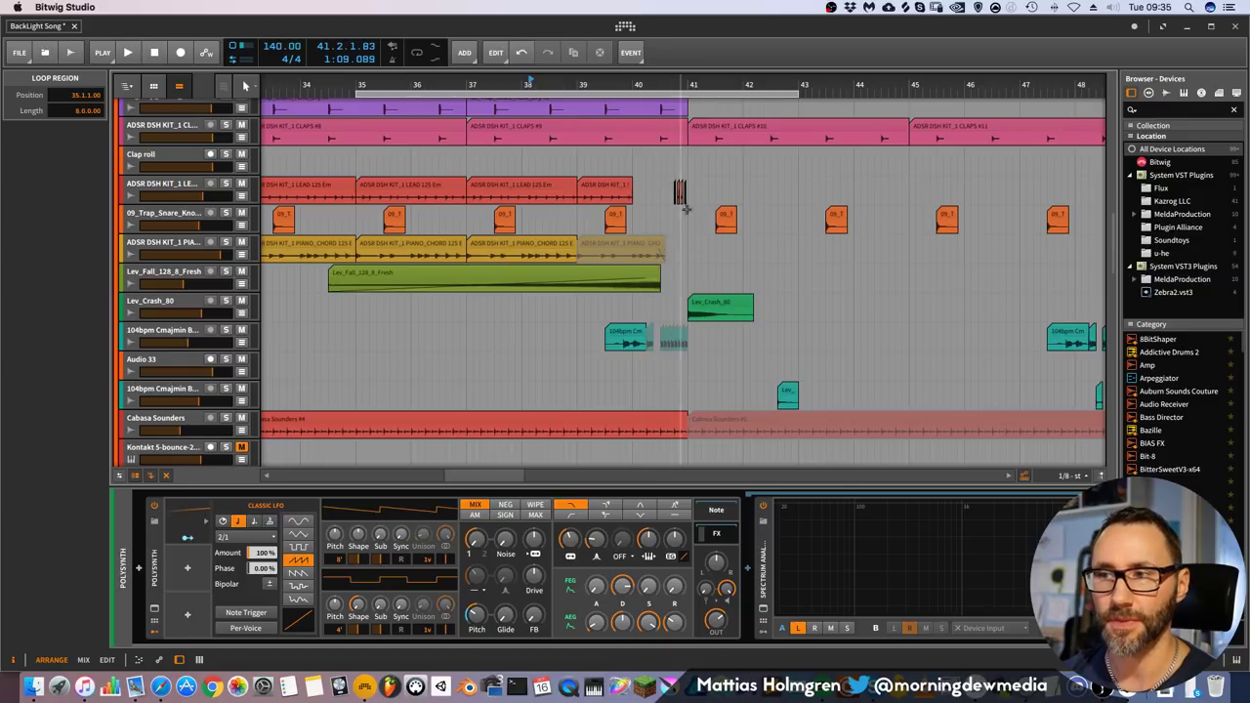
pyautogui.scroll(6, 667, 192)
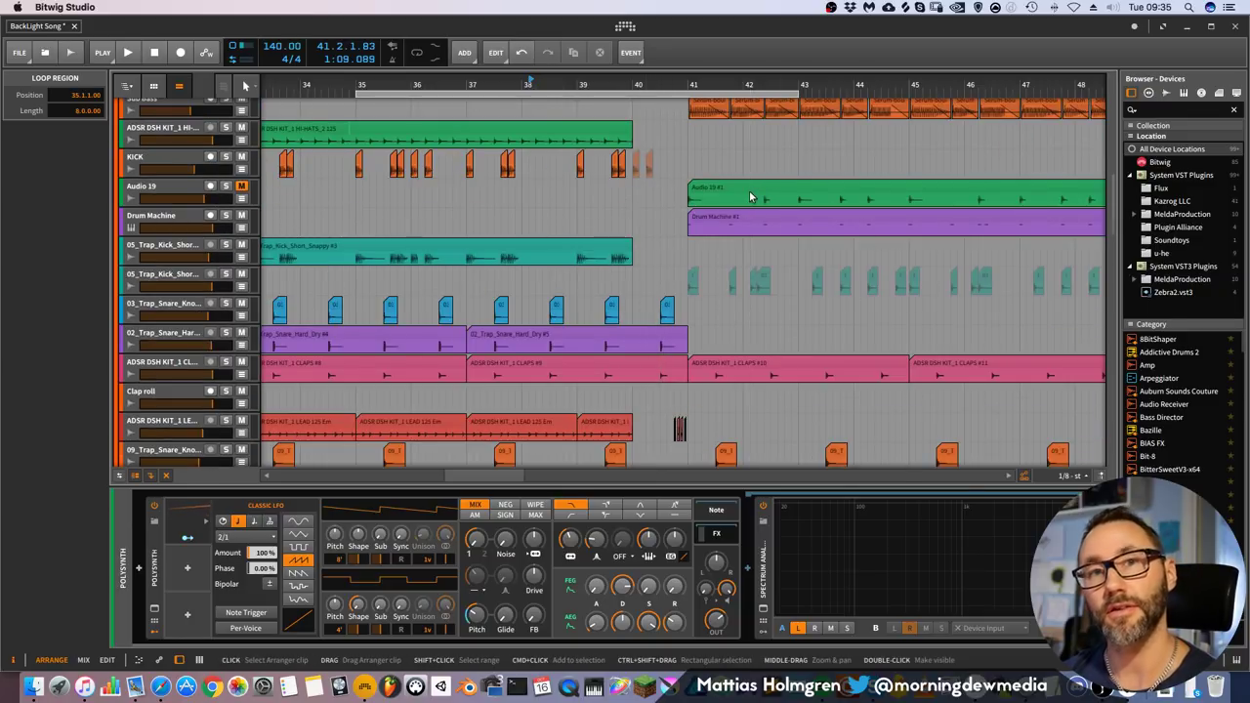
pyautogui.press('space')
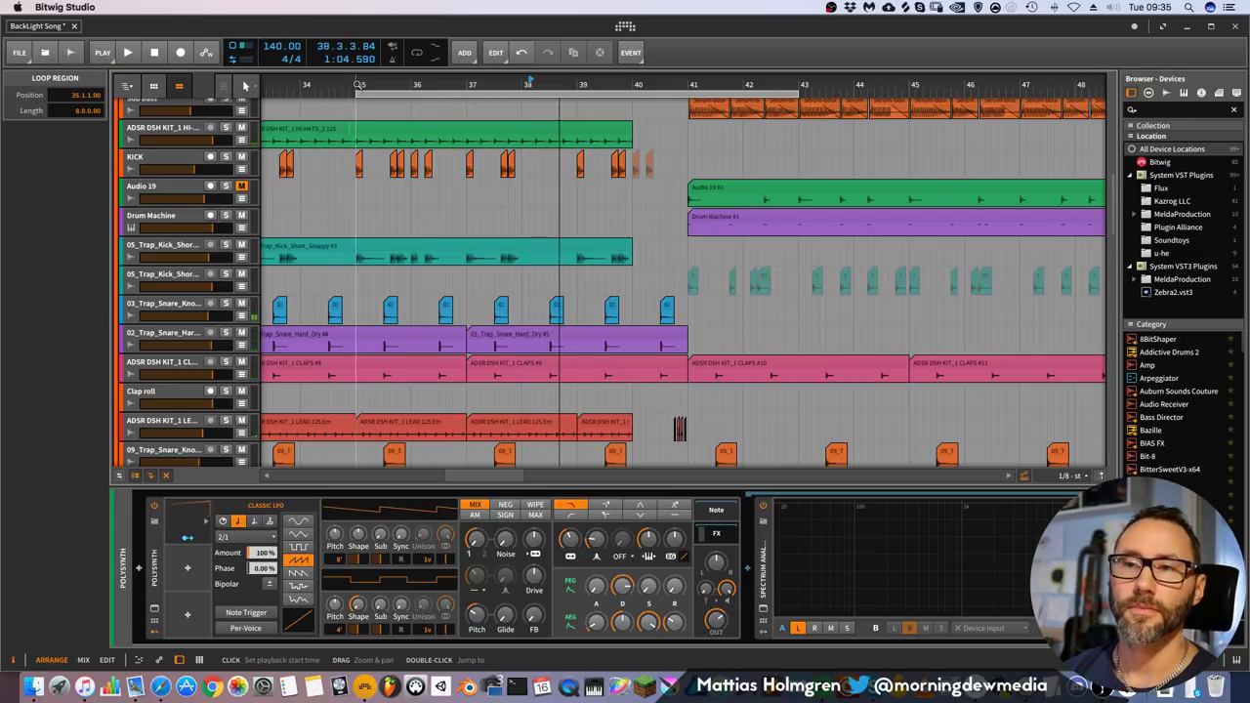
pyautogui.click(358, 84)
pyautogui.moveTo(688, 83); pyautogui.dragTo(688, 100)
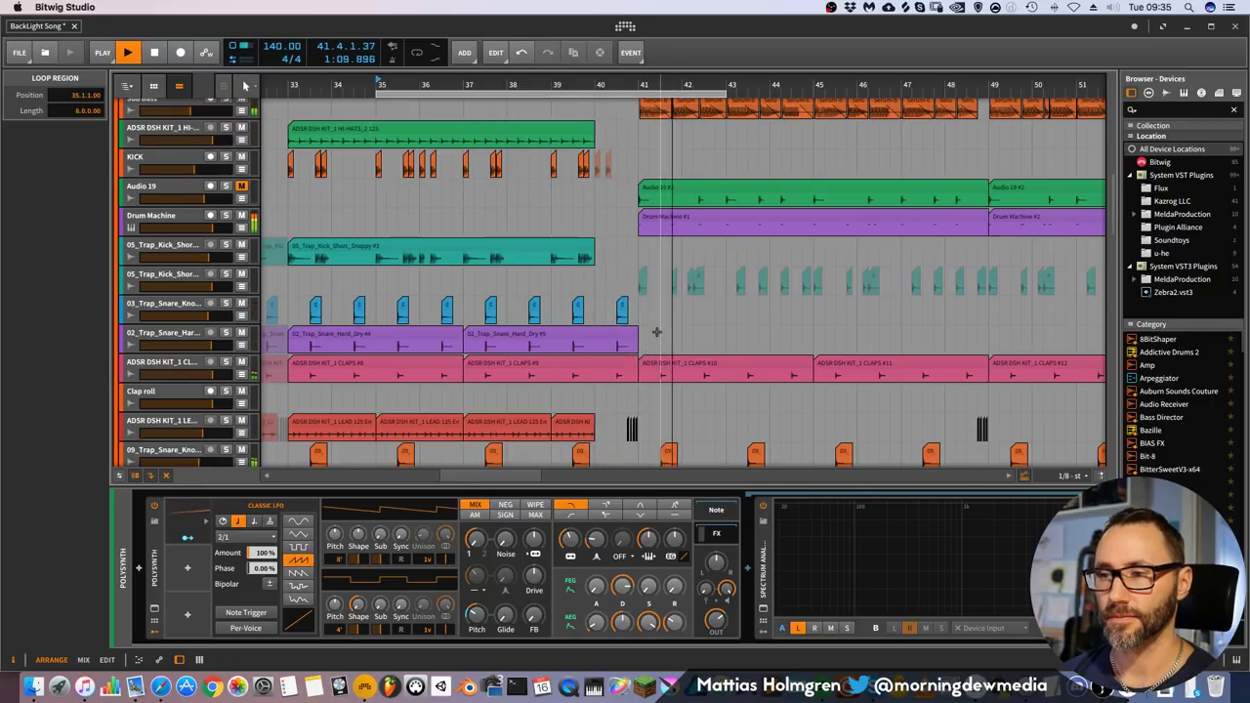
pyautogui.press('space')
# - Mute the 03_Trap_Snare_Knock clip at 40.3.1 and shorten the 02_Trap_Snare_Hard_Dry clip before bar 41 so it ends at bar 40
pyautogui.moveTo(653, 330); pyautogui.dragTo(605, 304)
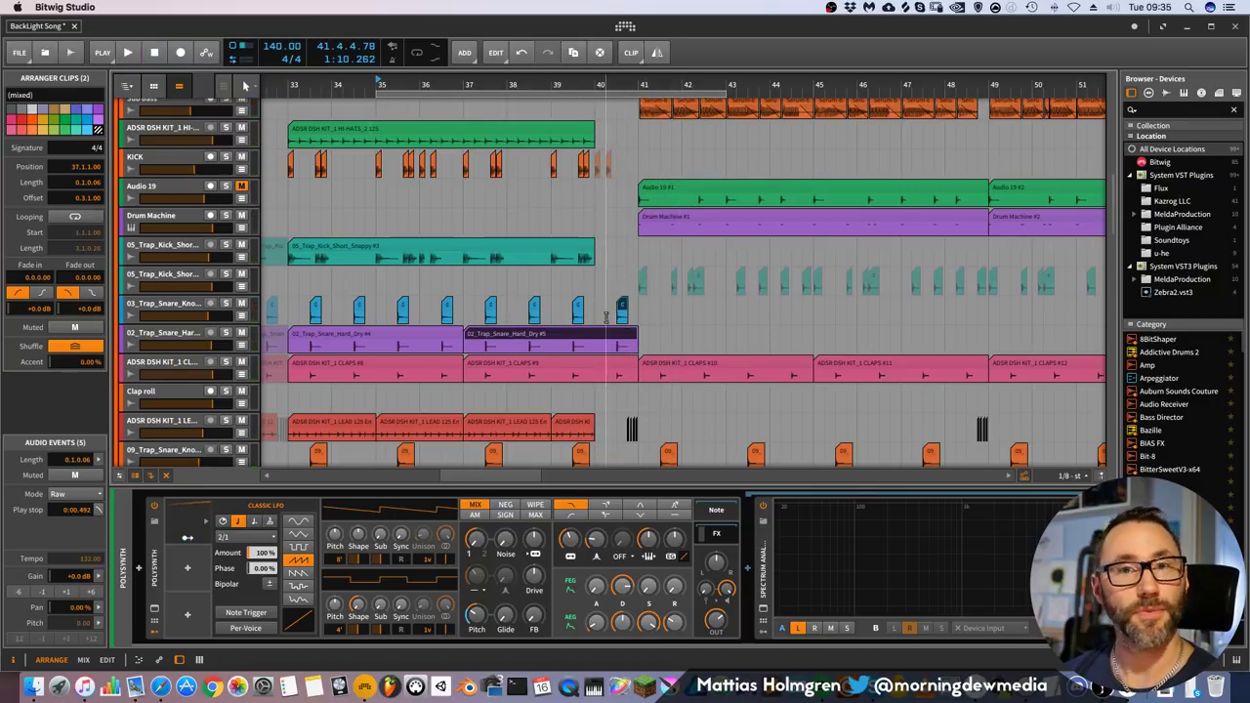
pyautogui.click(635, 303)
pyautogui.click(622, 308)
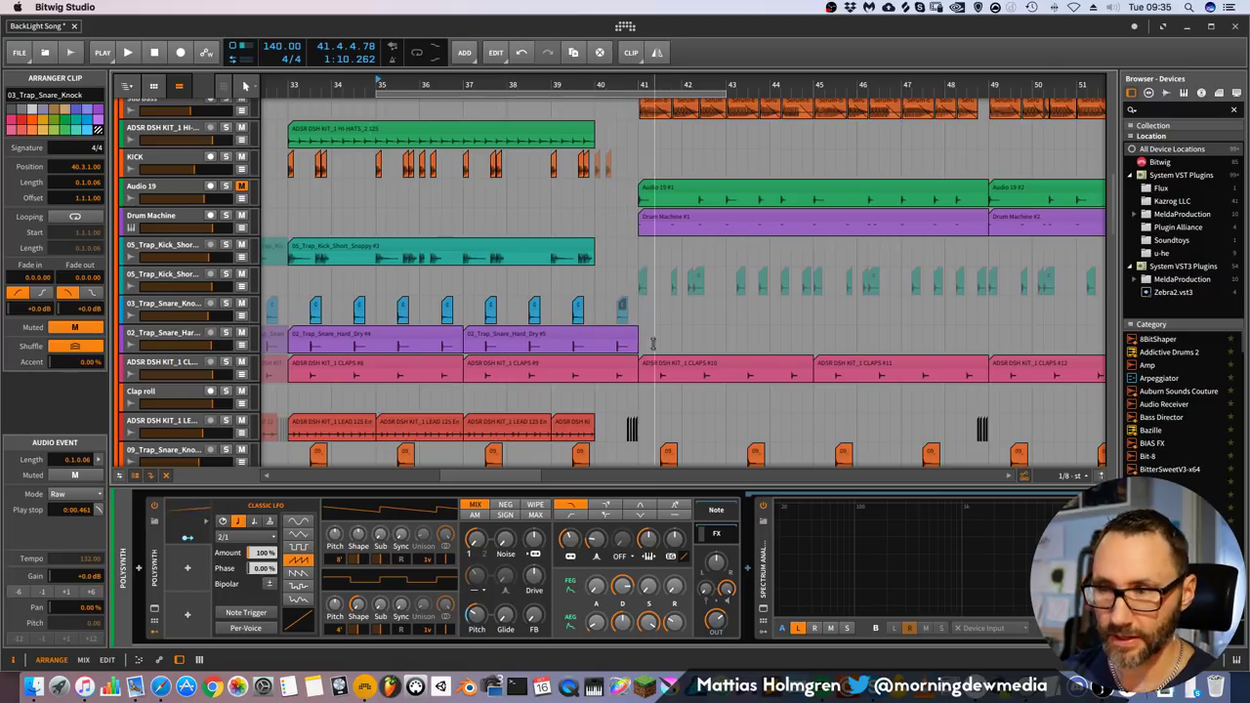
pyautogui.moveTo(637, 328); pyautogui.dragTo(606, 336)
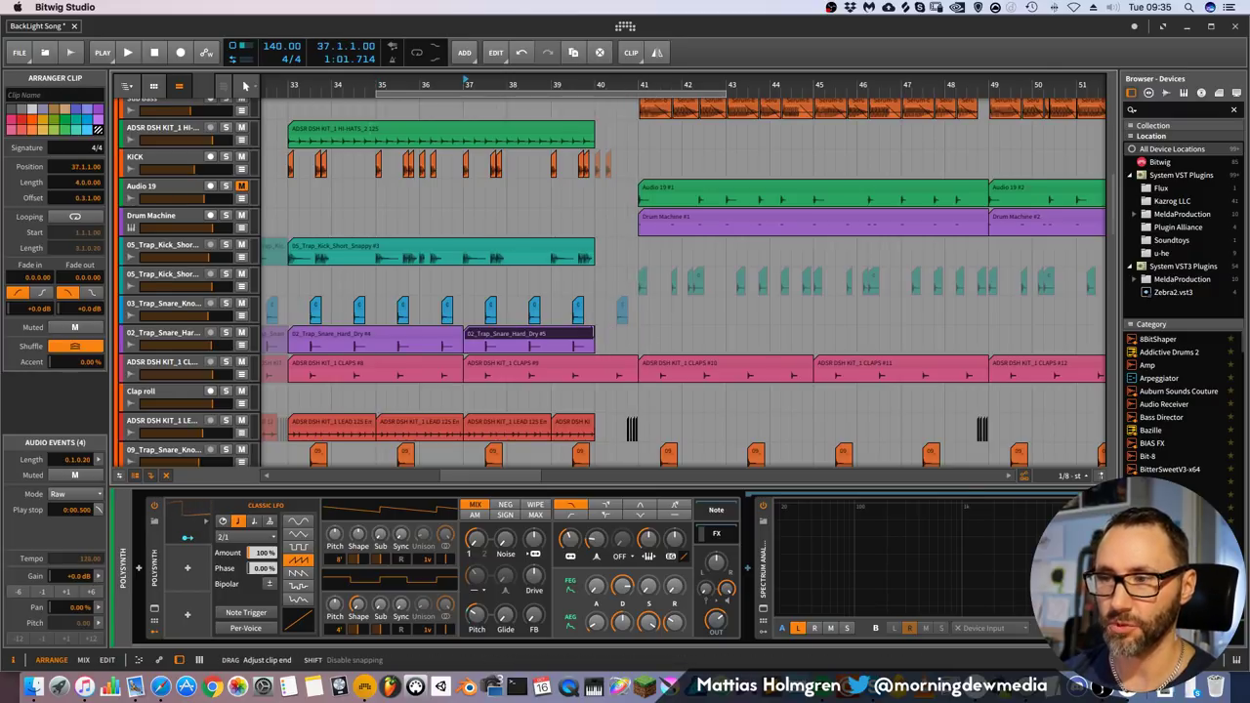
pyautogui.press('space')
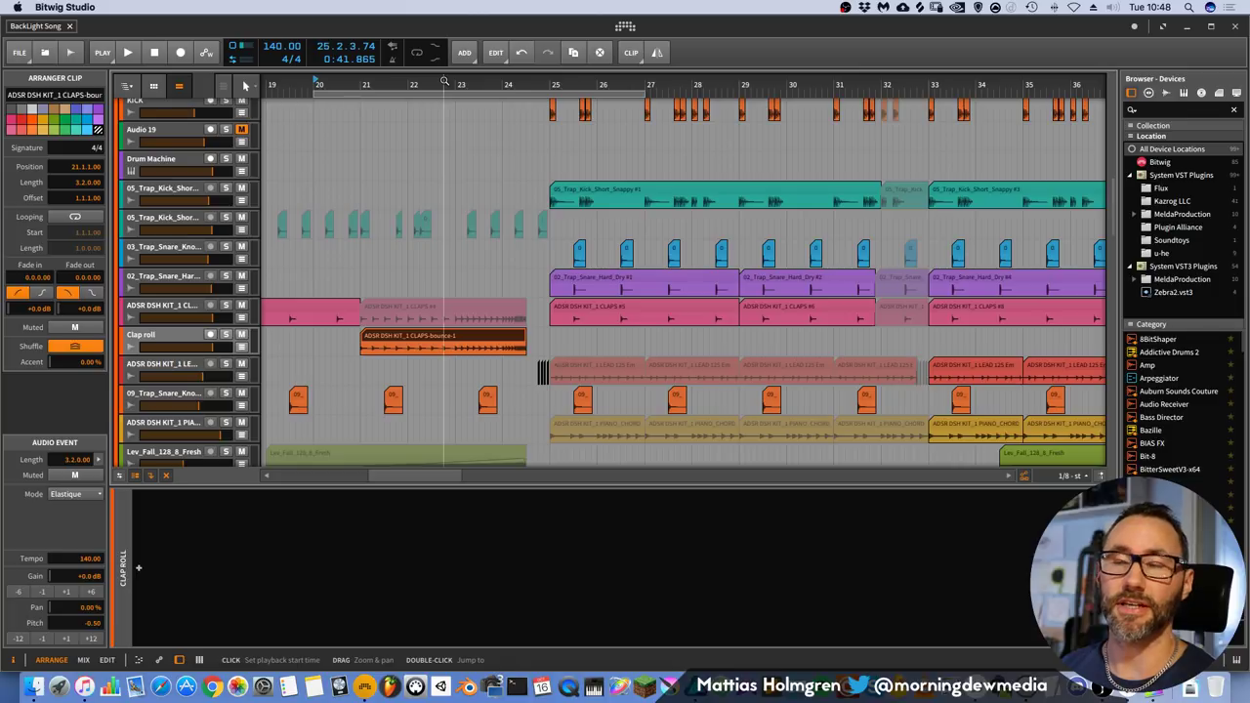
# - Listen to the Clap roll clip in the full mix from bar 20 through the start of bar 25
pyautogui.moveTo(464, 86); pyautogui.dragTo(500, 85)
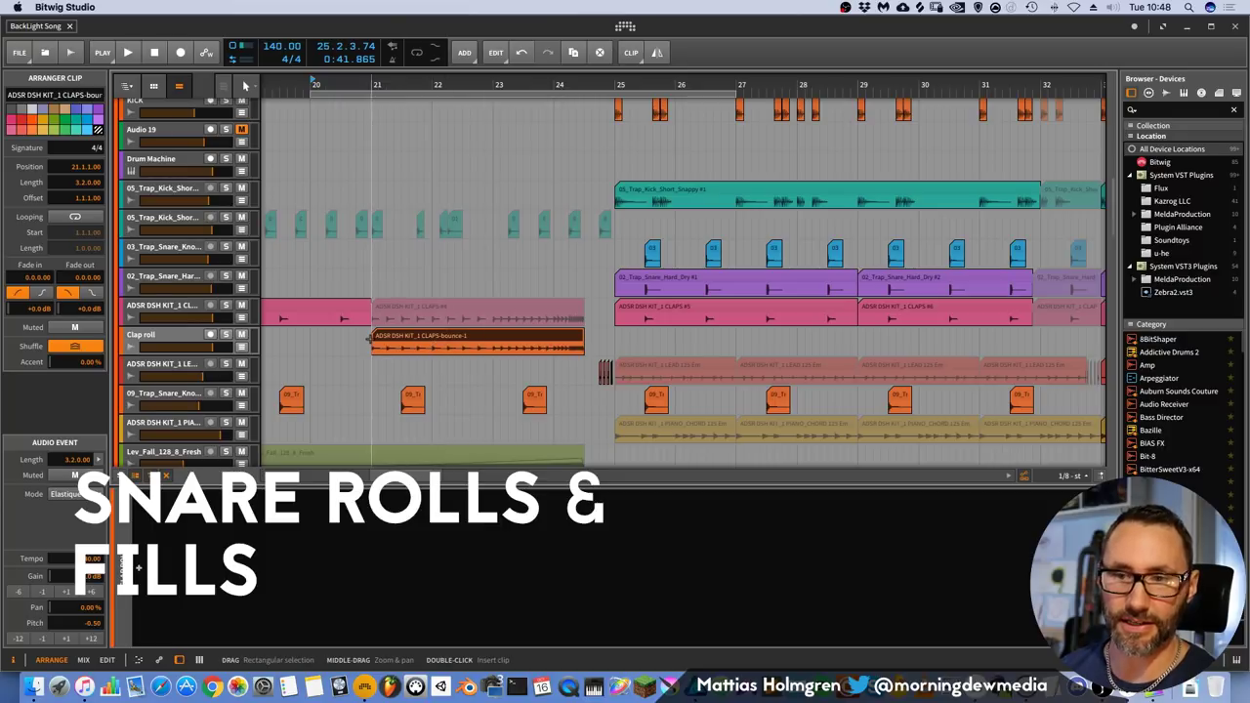
pyautogui.press('space')
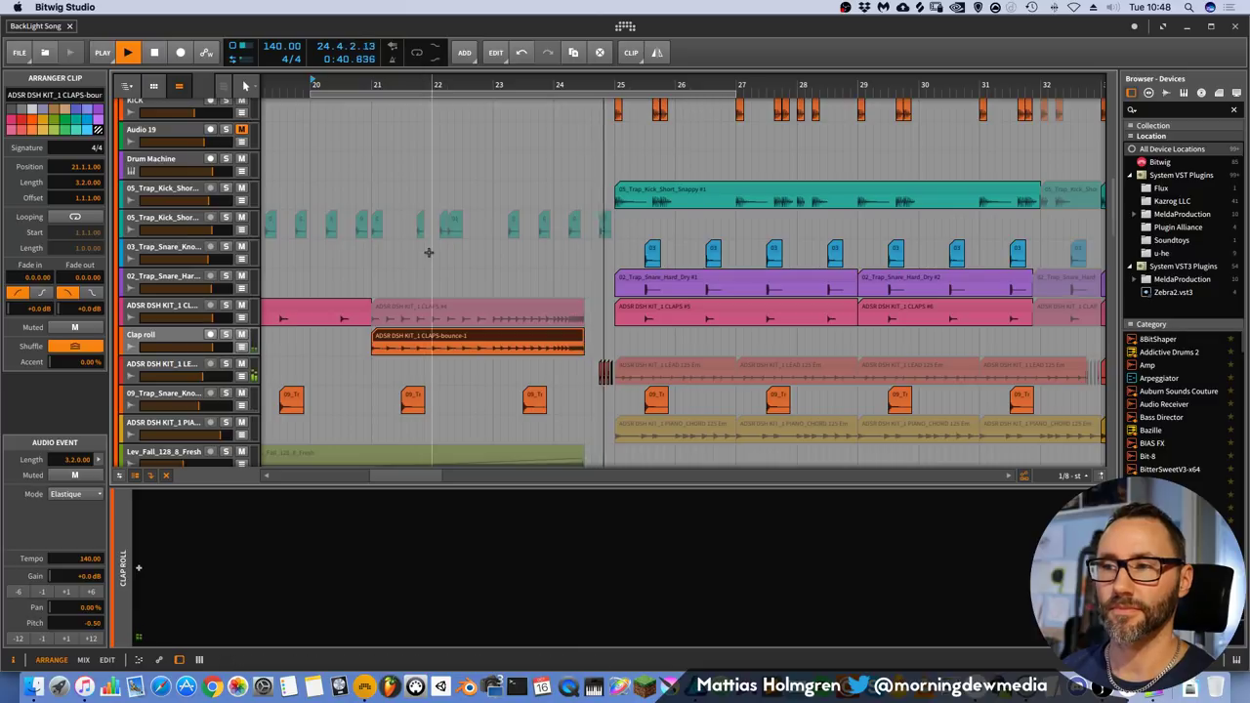
pyautogui.press('space')
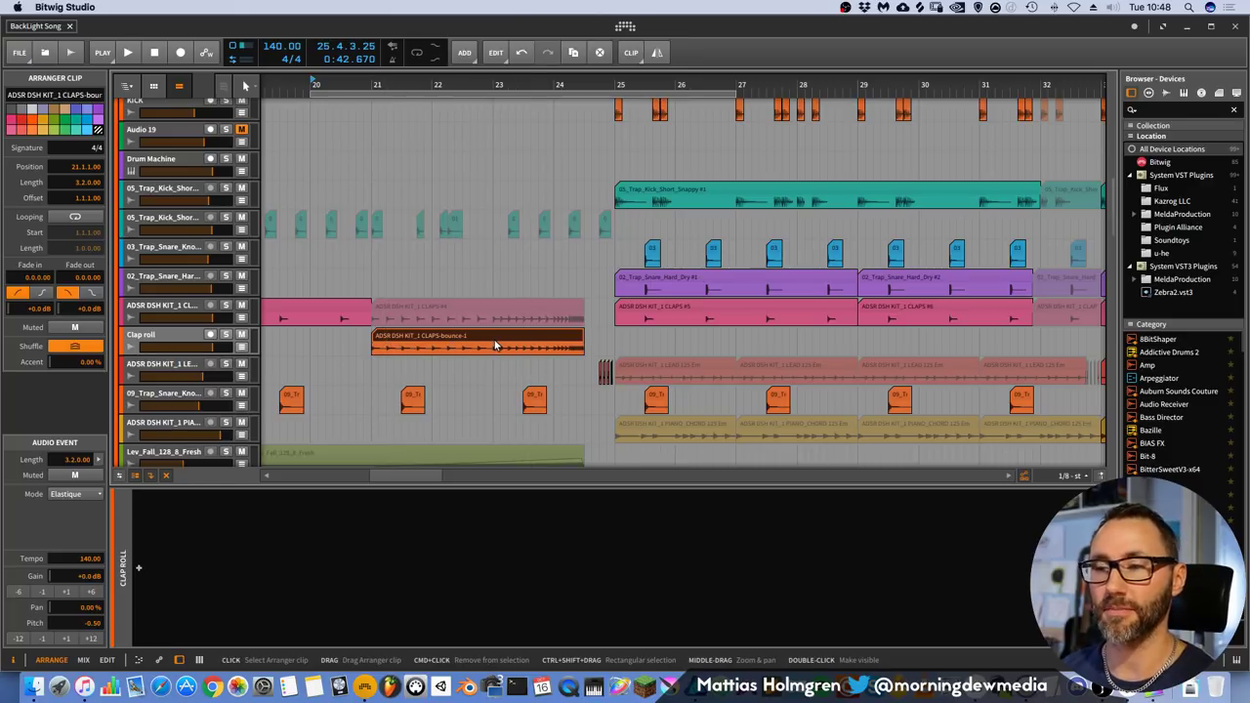
# - Solo the Clap roll track and open its bounced claps clip to inspect the start and end points of the pitch curve
pyautogui.moveTo(608, 85); pyautogui.dragTo(738, 98)
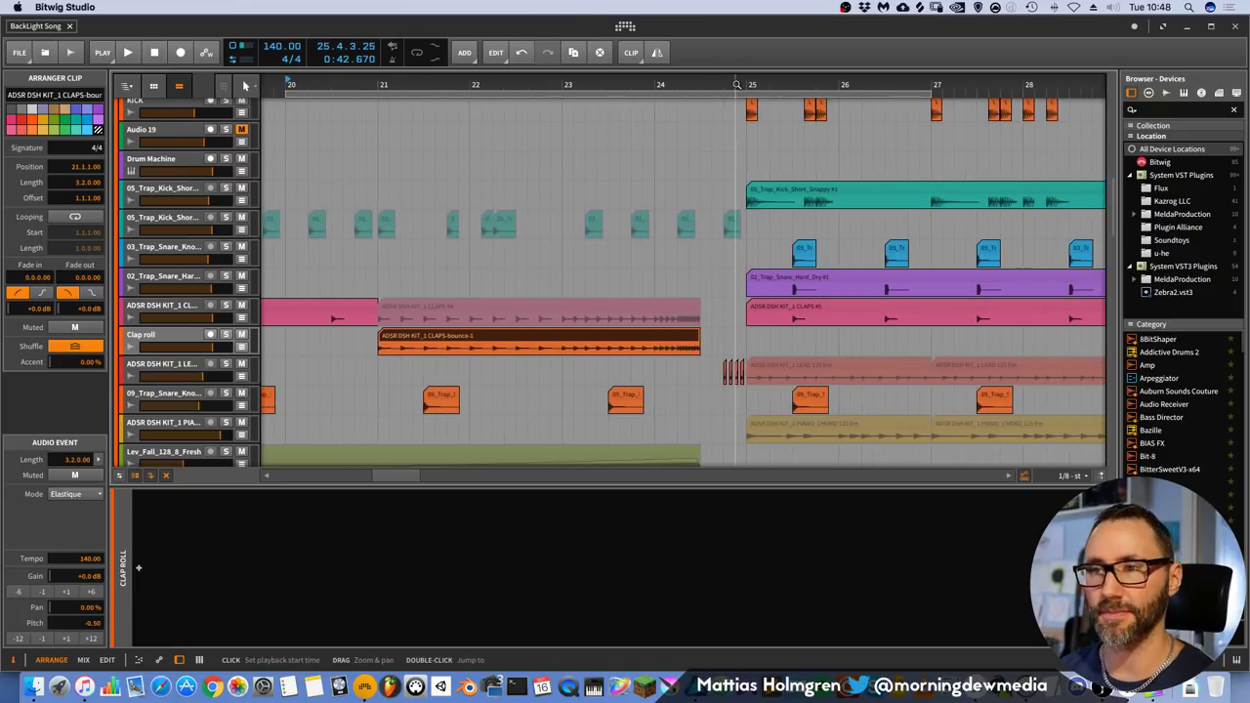
pyautogui.moveTo(368, 86); pyautogui.dragTo(334, 84)
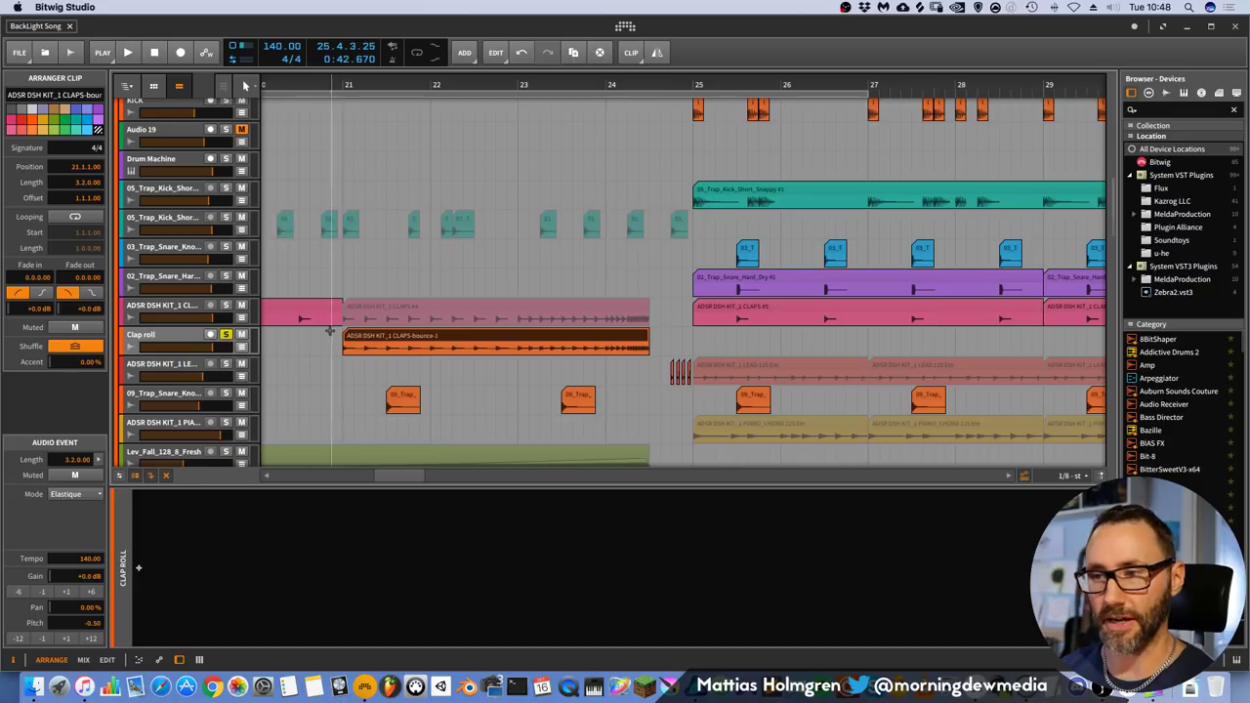
pyautogui.doubleClick(518, 341)
pyautogui.moveTo(761, 377); pyautogui.dragTo(673, 396)
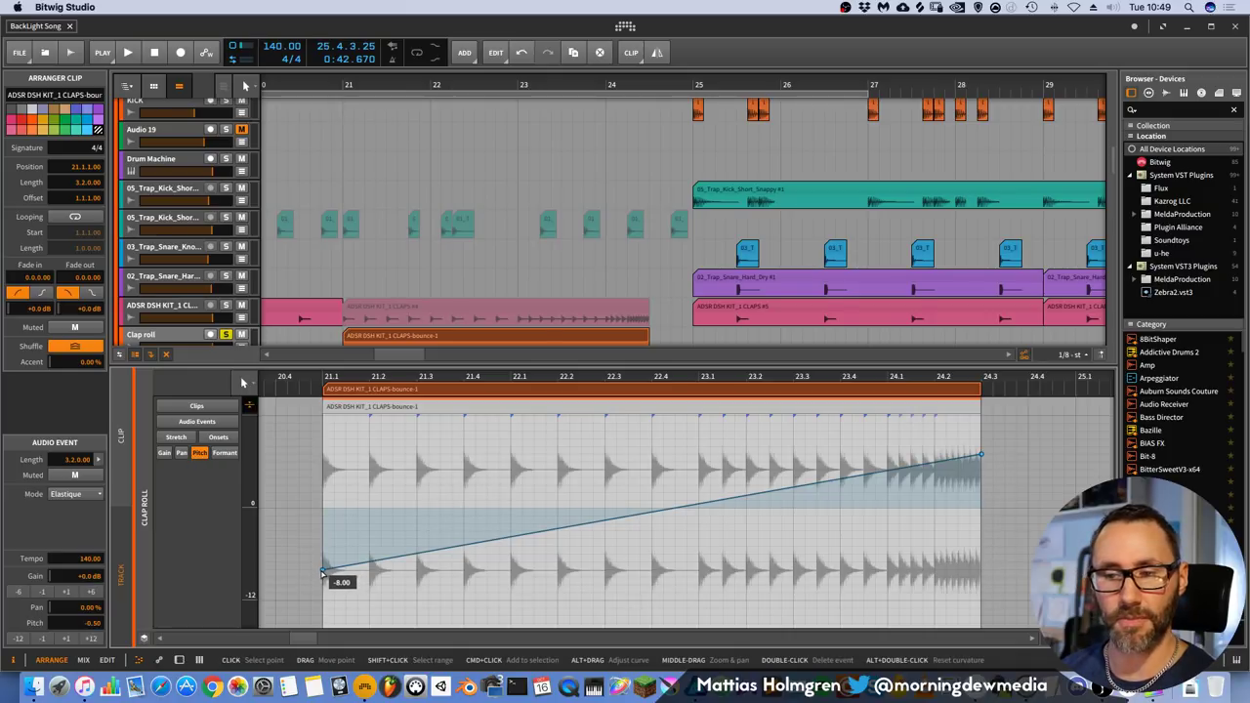
pyautogui.moveTo(980, 457)
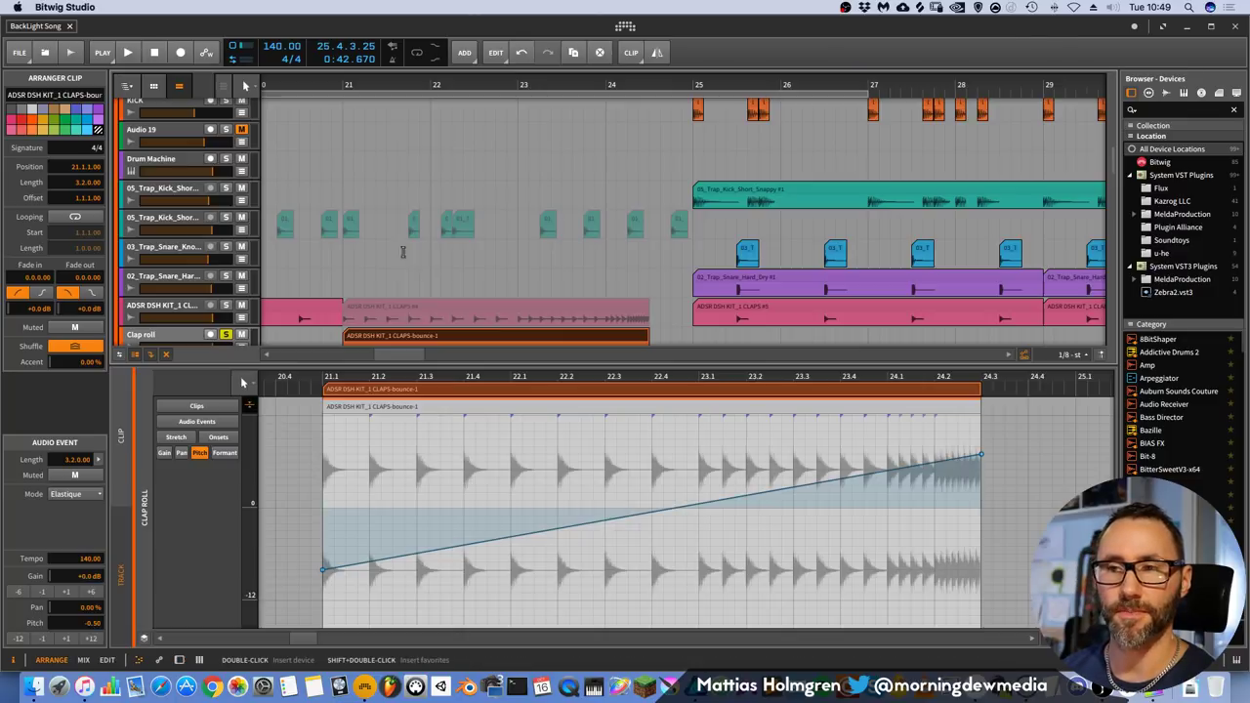
# - Return to the arrangement and play the soloed Clap roll track from bar 20
pyautogui.click(413, 202)
pyautogui.press('space')
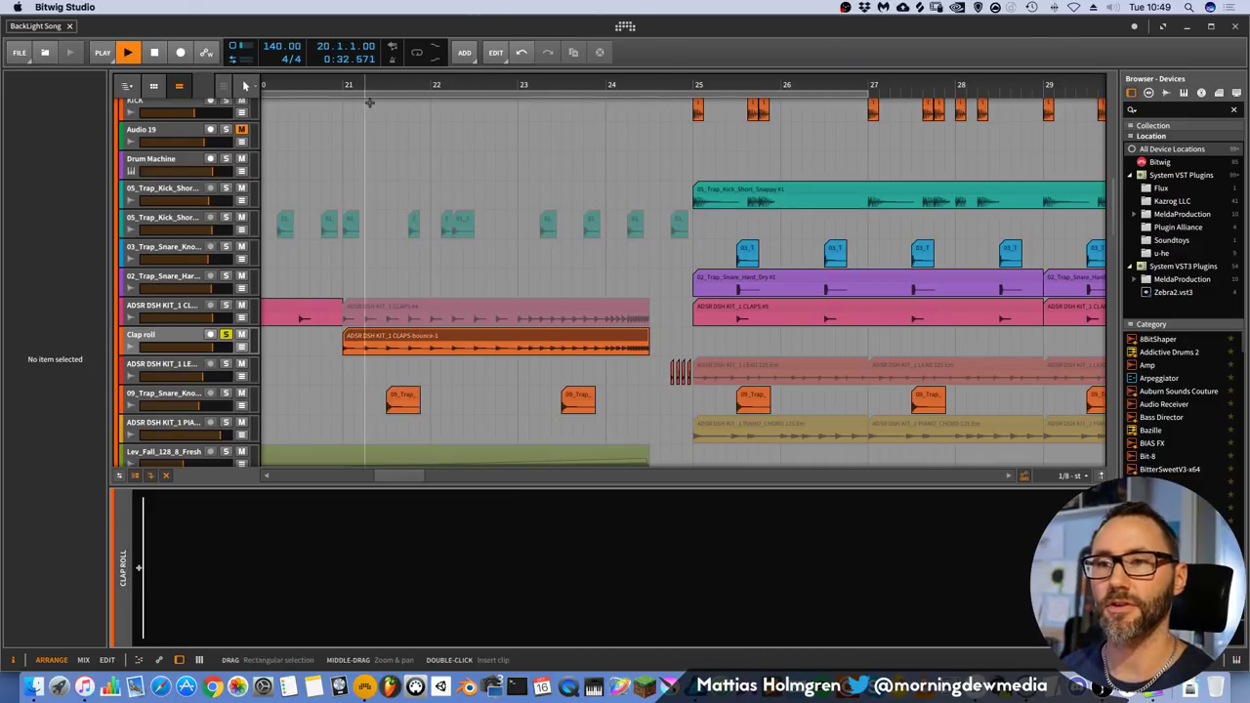
pyautogui.moveTo(366, 81); pyautogui.dragTo(370, 107)
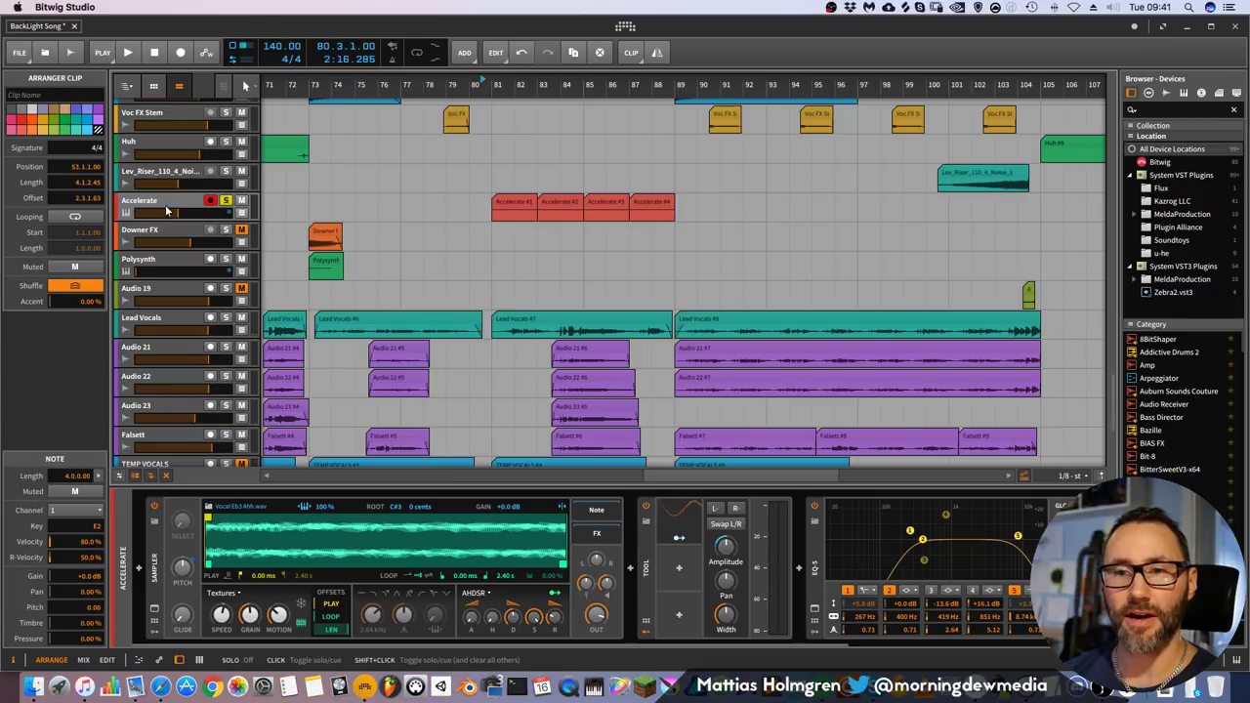
# - Select the Accelerate track and listen to its soloed vocal sampler clips from just before bar 81
pyautogui.click(167, 210)
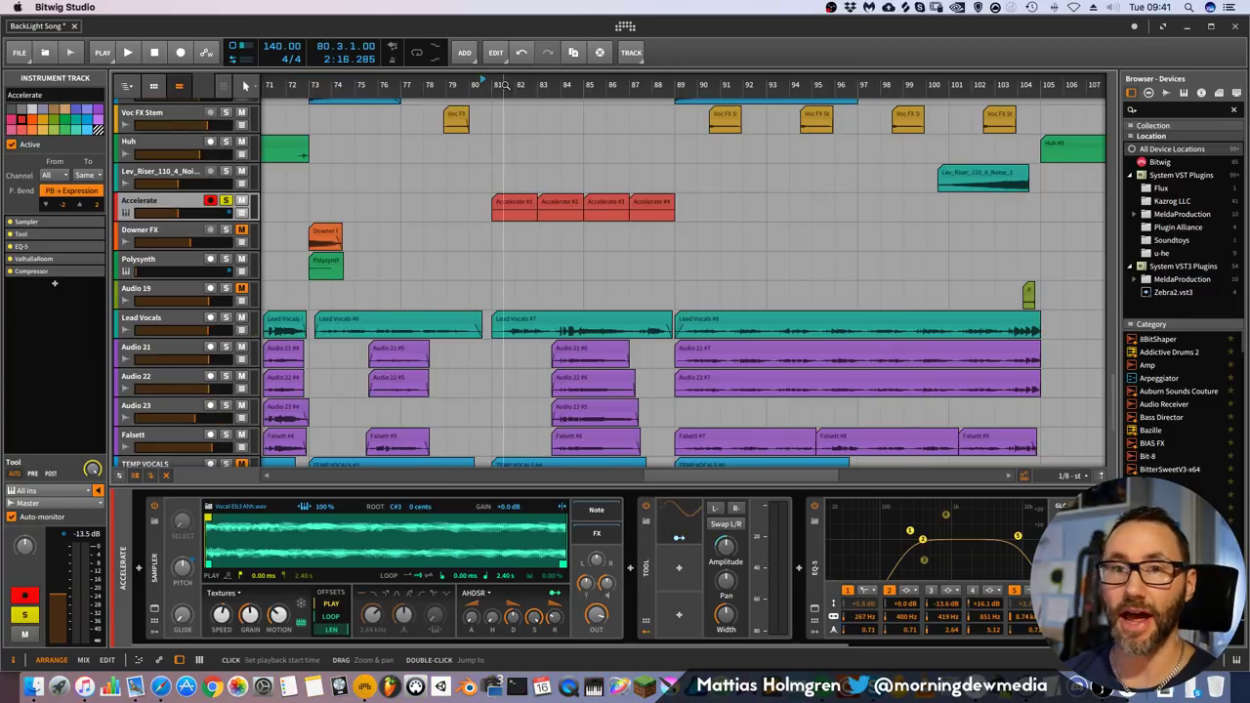
pyautogui.press('space')
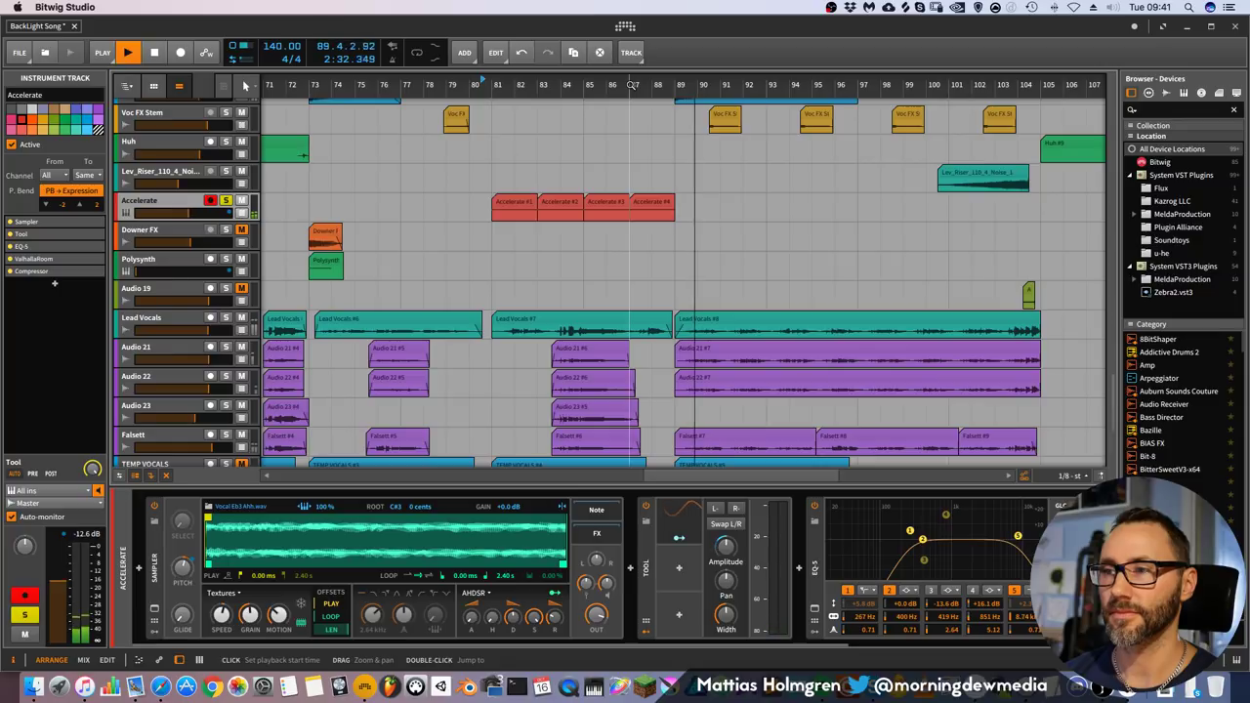
# - Stop playback and show the Classic LFO Rate automation curve beneath the Accelerate track's clips
pyautogui.press('space')
pyautogui.moveTo(631, 85); pyautogui.dragTo(623, 129)
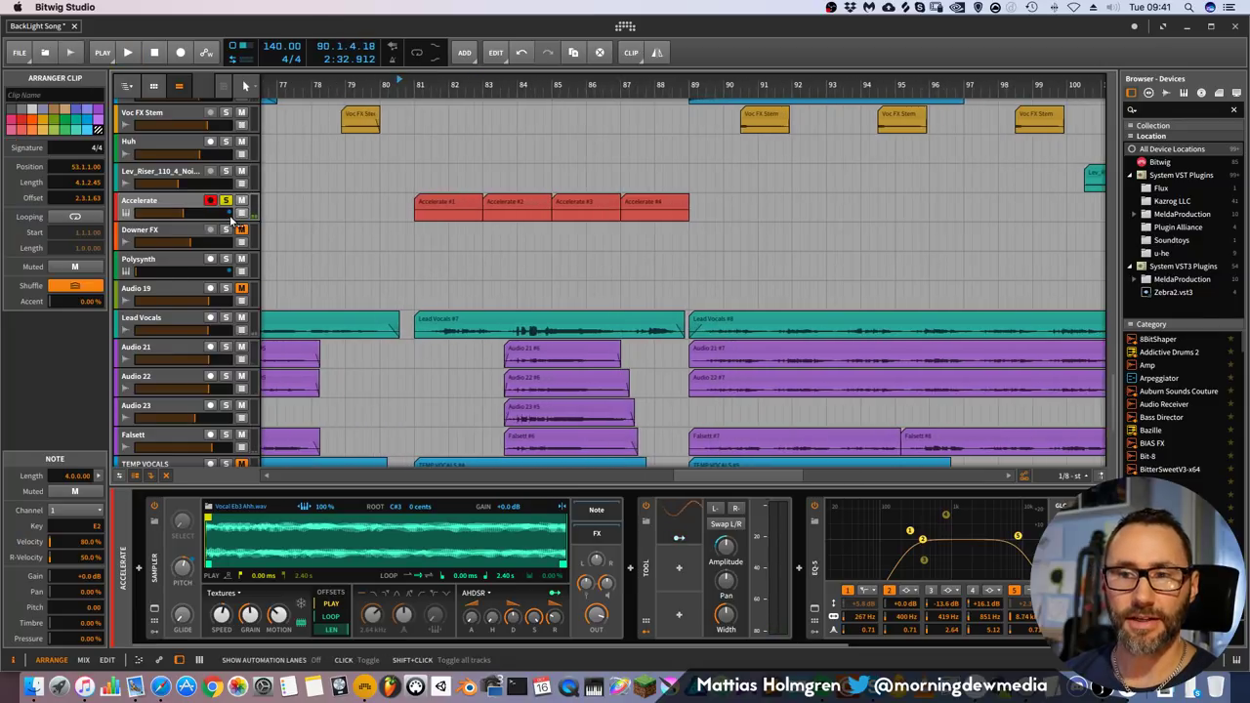
pyautogui.click(241, 214)
pyautogui.click(235, 237)
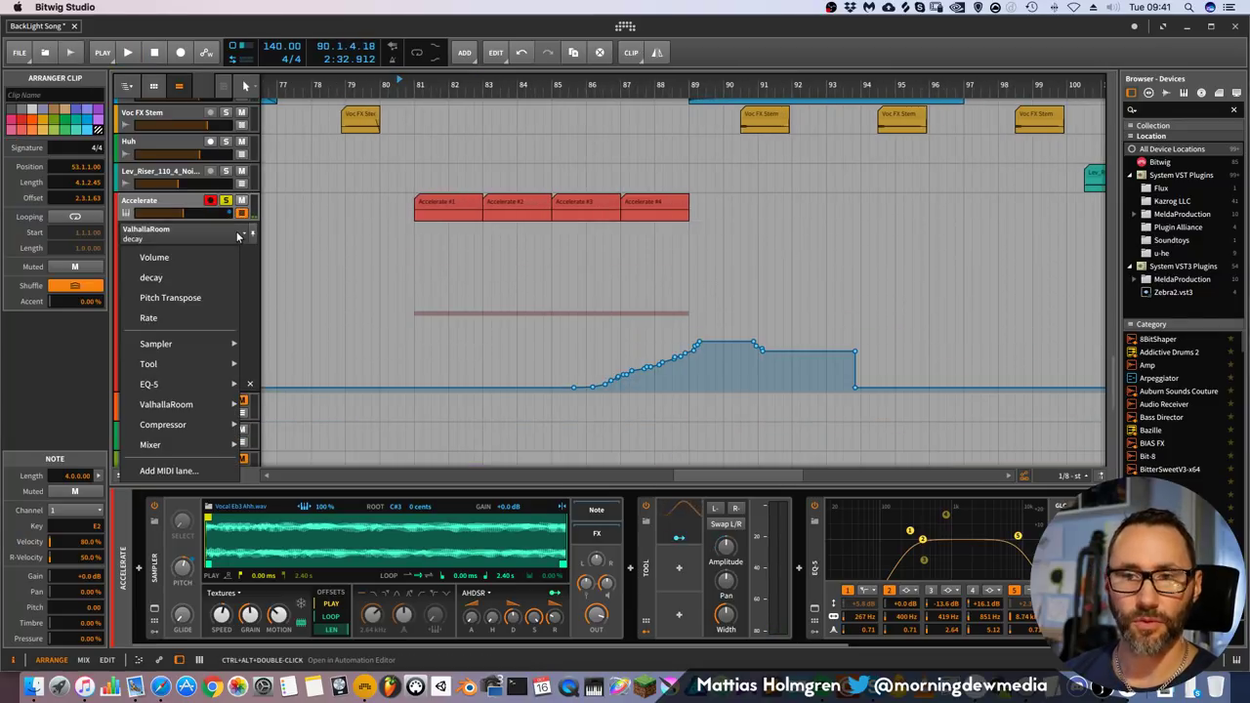
pyautogui.click(186, 323)
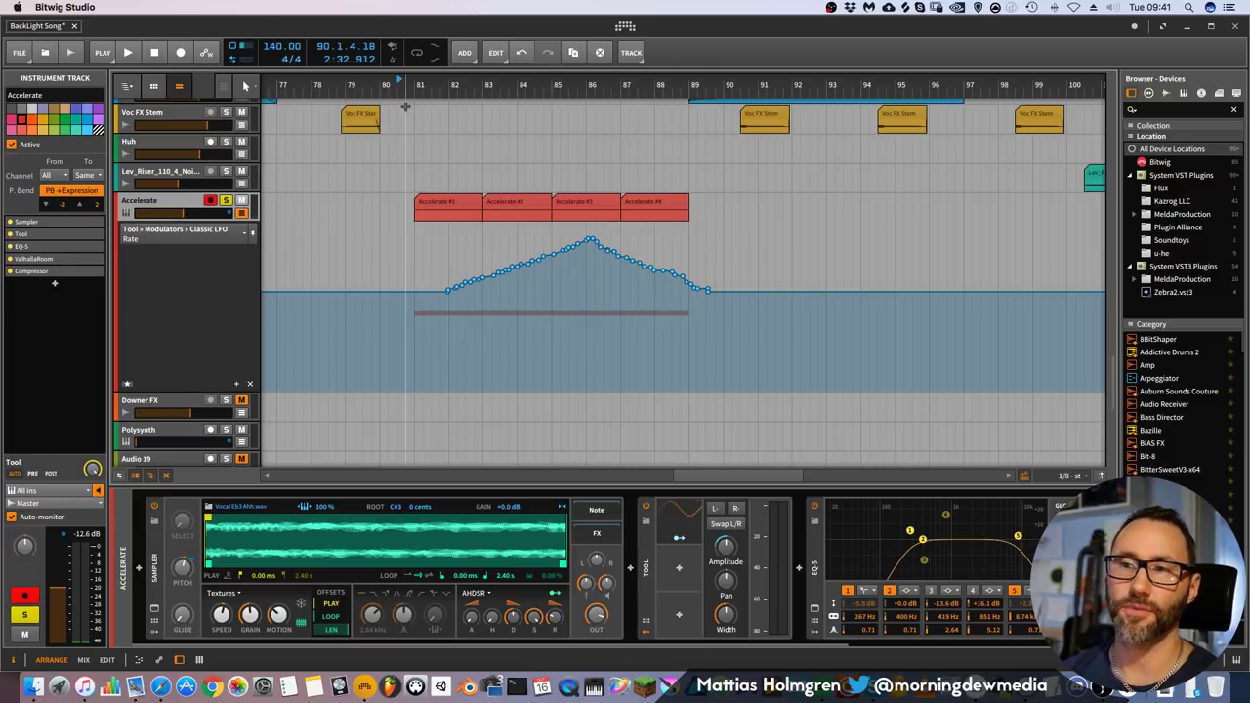
pyautogui.moveTo(421, 83); pyautogui.dragTo(416, 86)
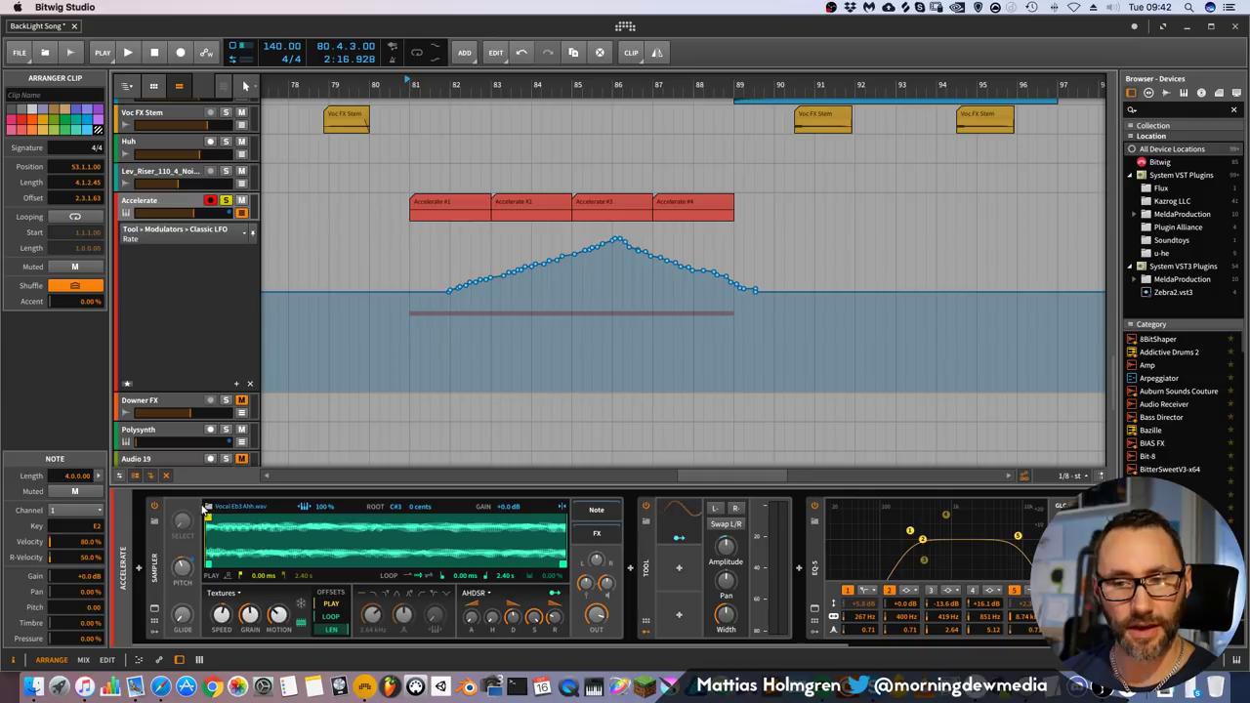
# - Check the vocal sample loaded in the Sampler without replacing it, and inspect the track's Pitch Transpose automation curve
pyautogui.click(207, 508)
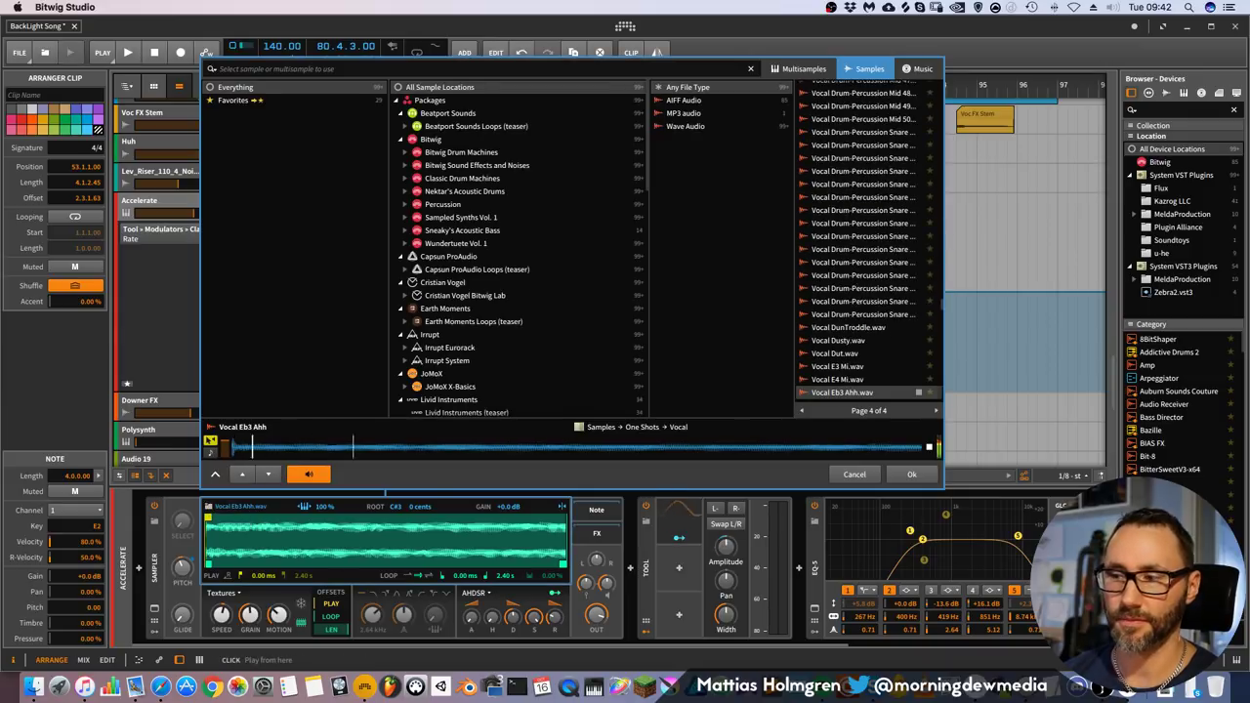
pyautogui.click(868, 476)
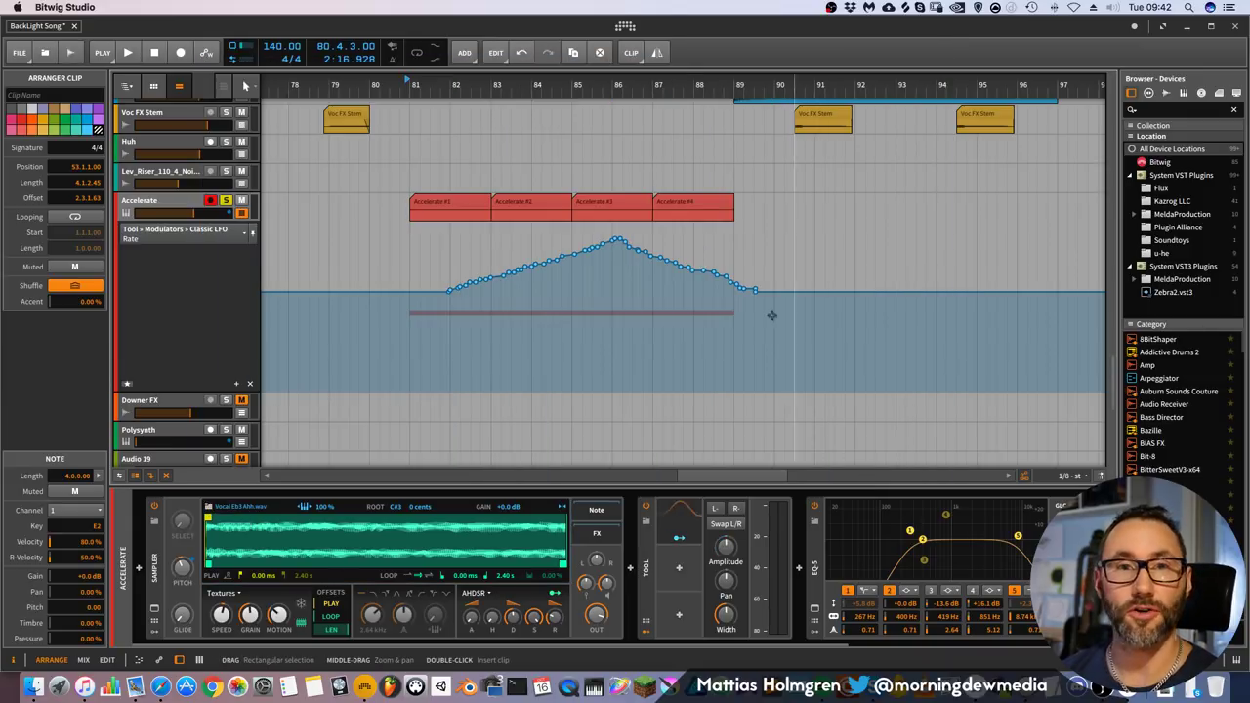
pyautogui.moveTo(680, 86); pyautogui.dragTo(727, 133)
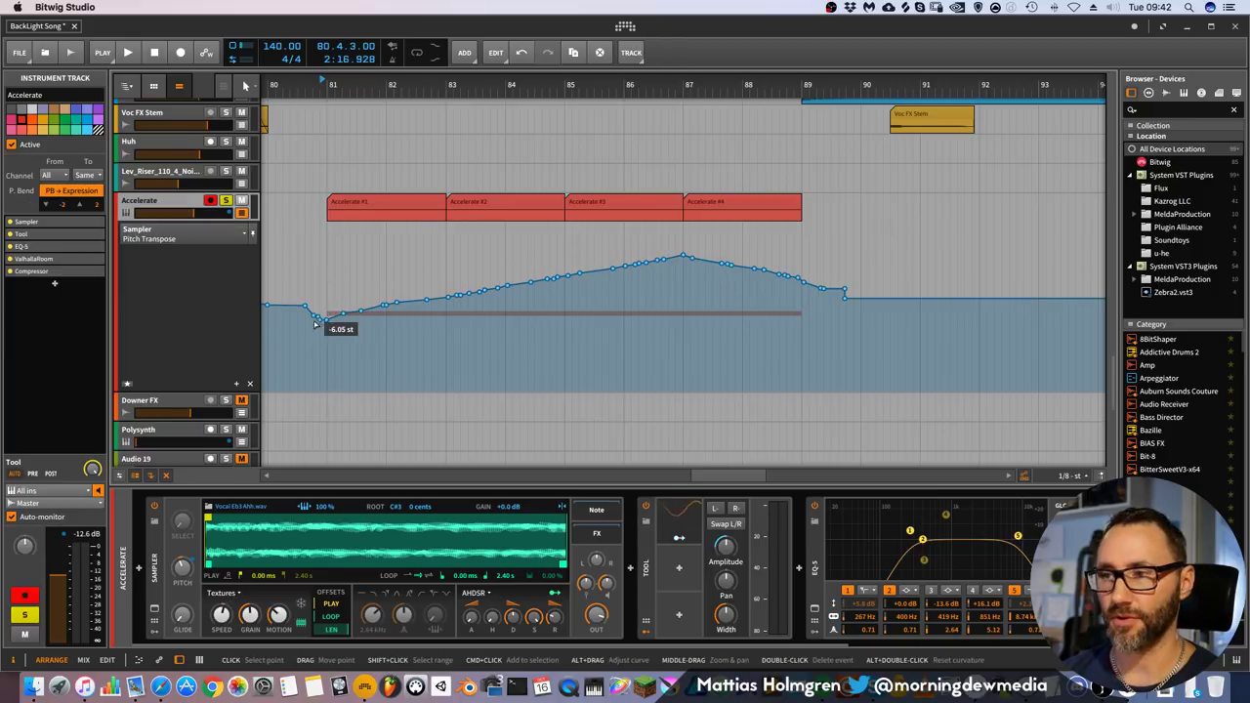
# - Bypass the Tool device and listen to the soloed Accelerate clips without its modulation from just before bar 81 past bar 89
pyautogui.press('space')
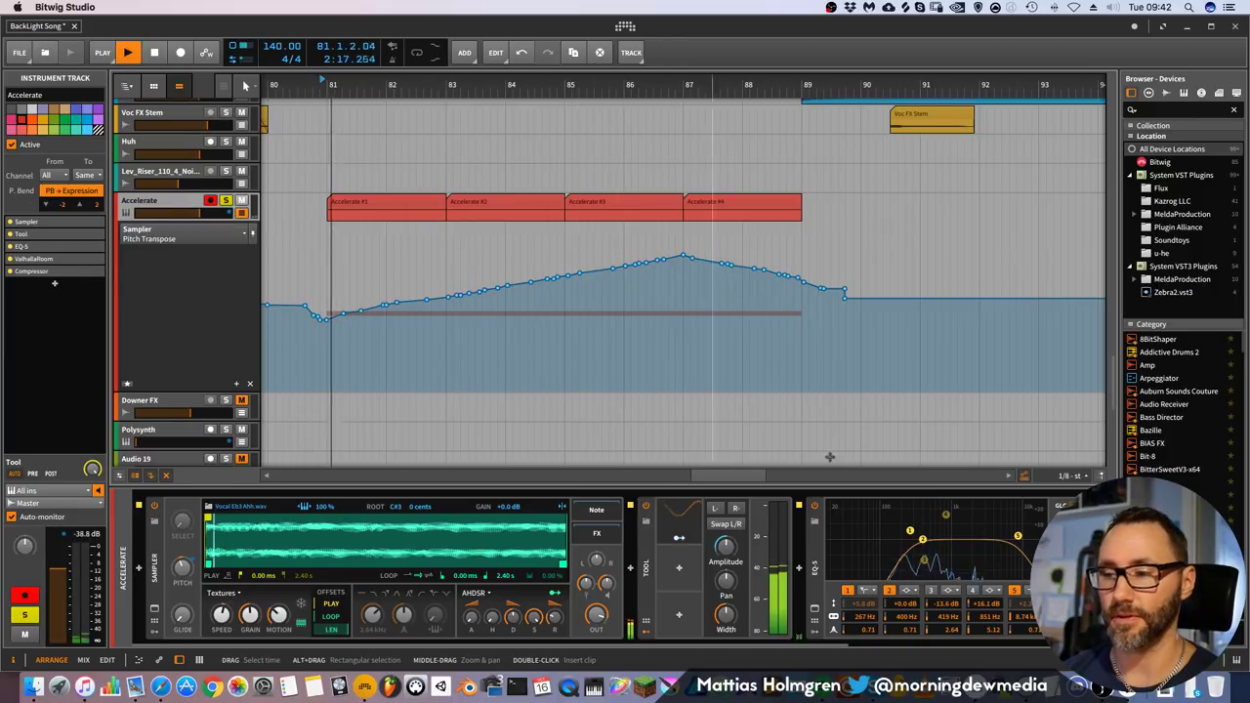
pyautogui.click(646, 506)
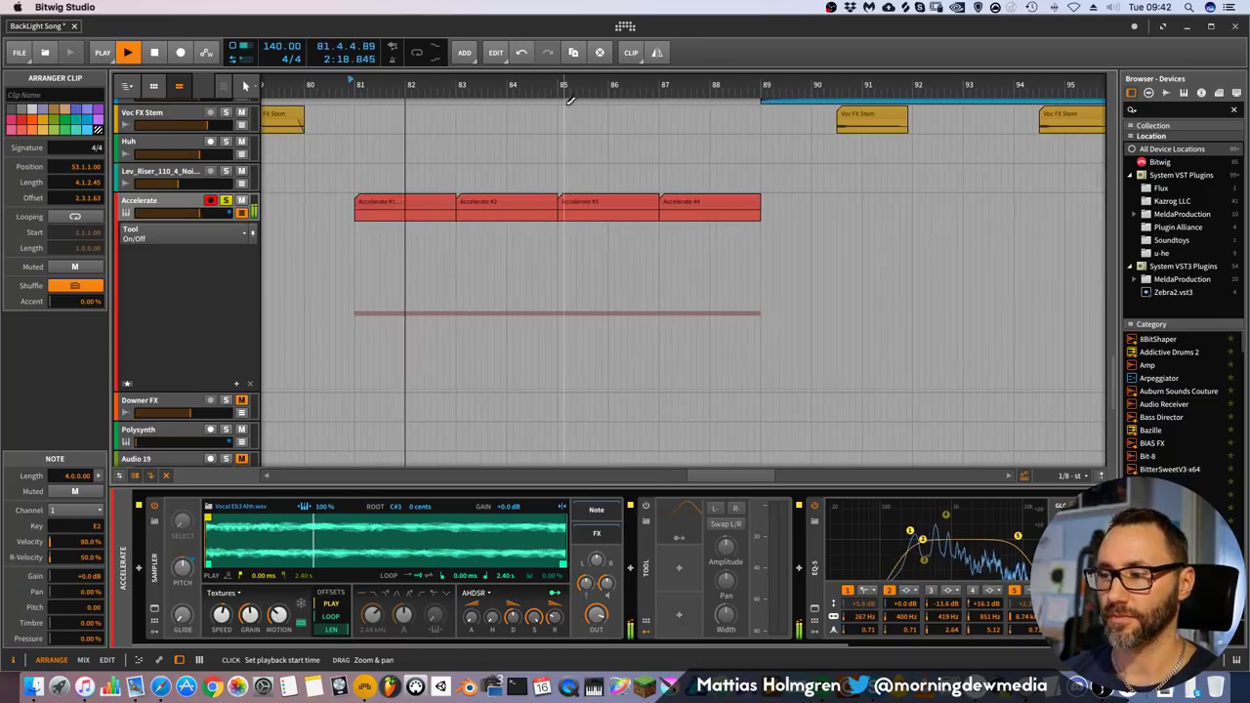
pyautogui.hscroll(5, 1035, 649)
pyautogui.hscroll(-5, 1035, 654)
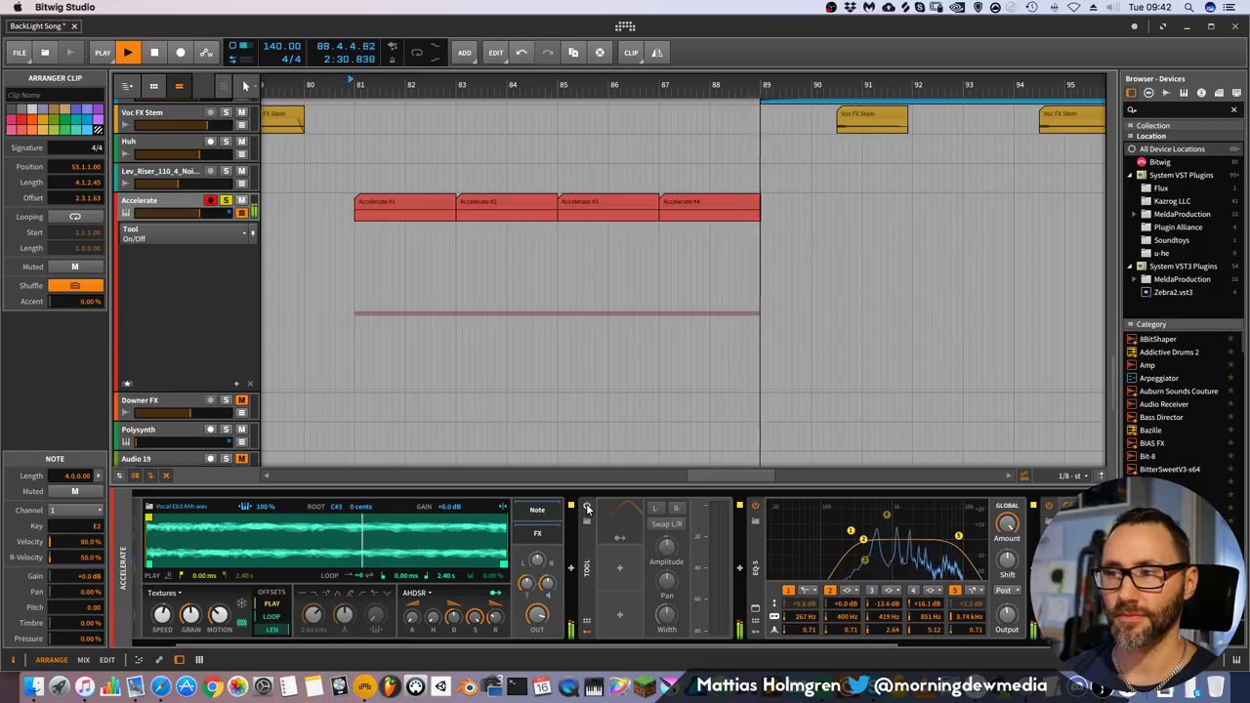
pyautogui.press('space')
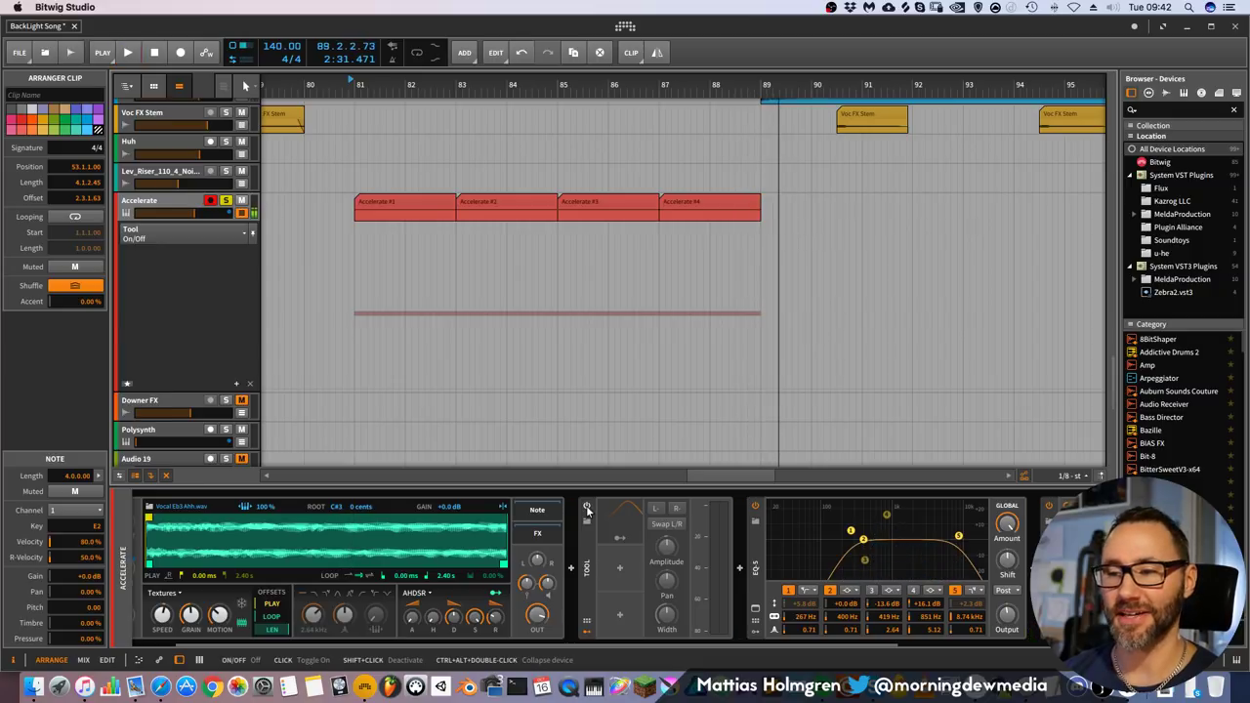
# - Re-enable the Tool device and listen to the Accelerate clips unsoloed in the full mix, stopping at bar 90
pyautogui.click(587, 507)
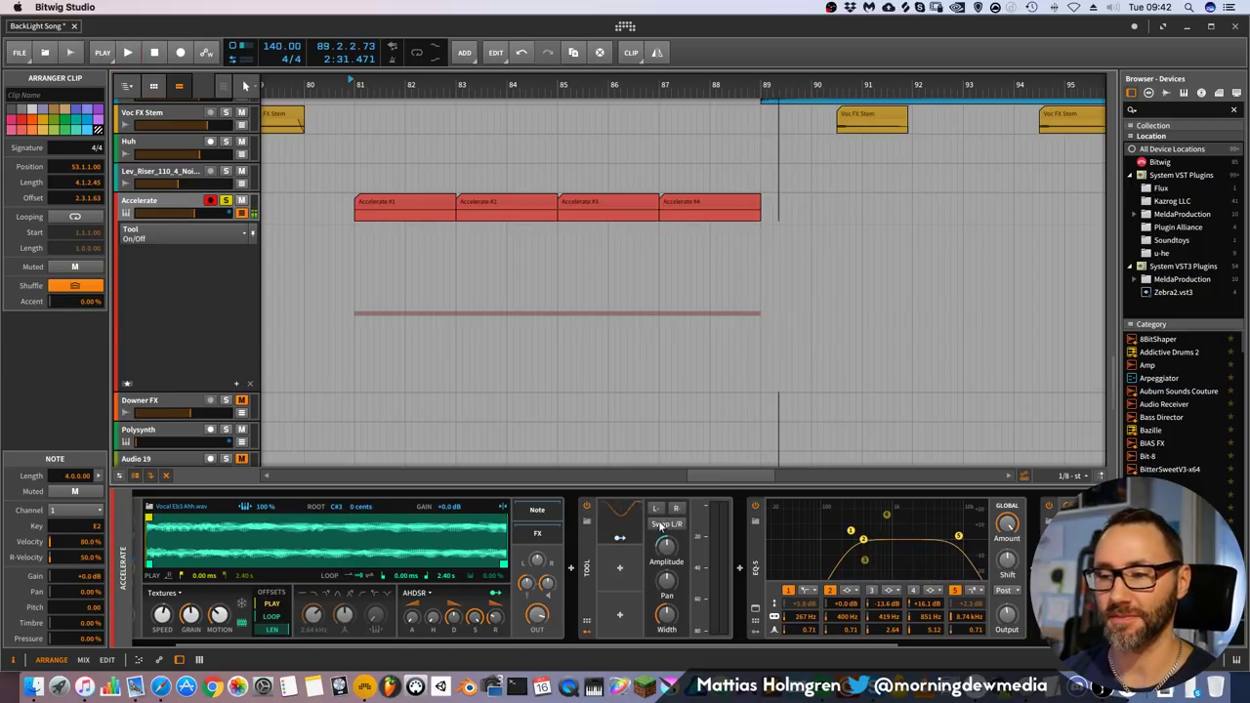
pyautogui.press('space')
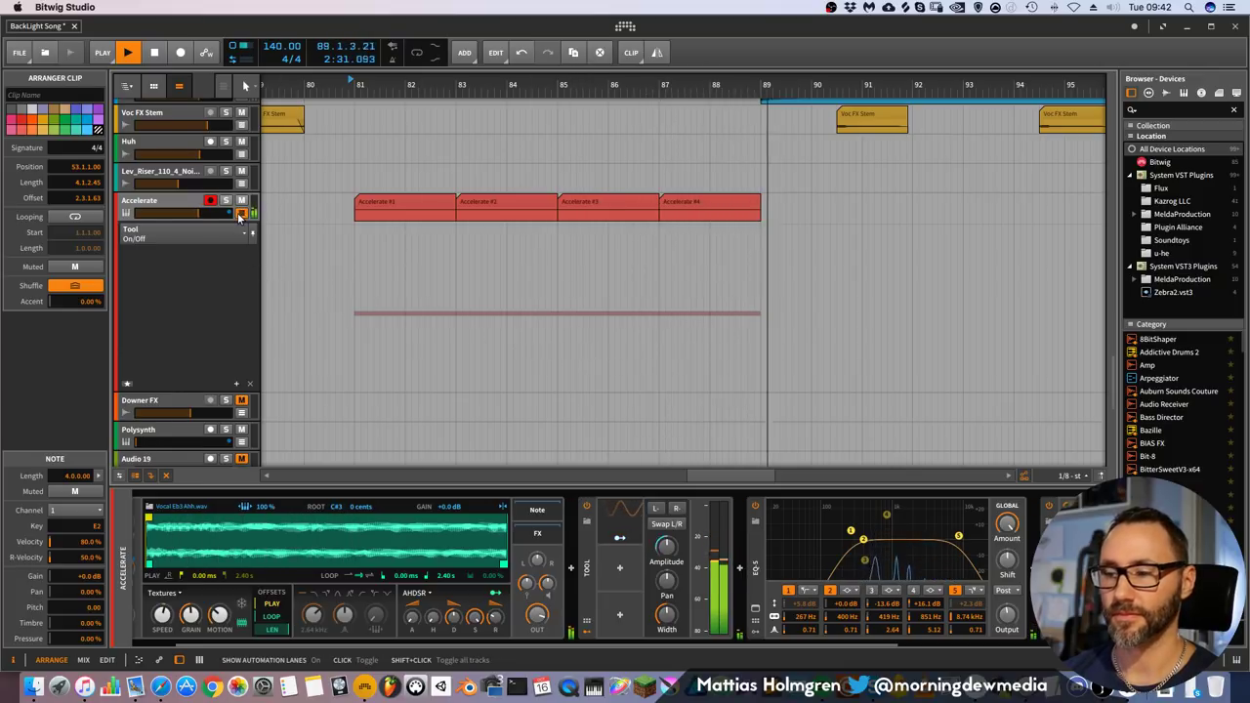
pyautogui.press('space')
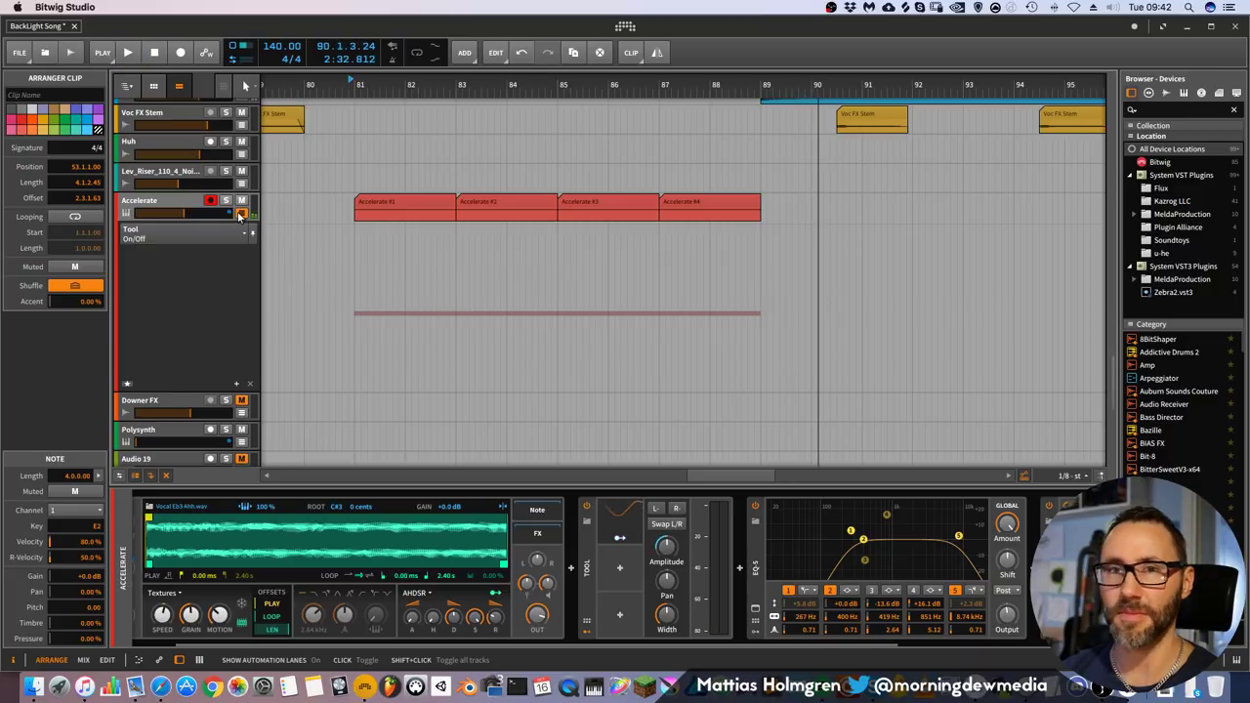